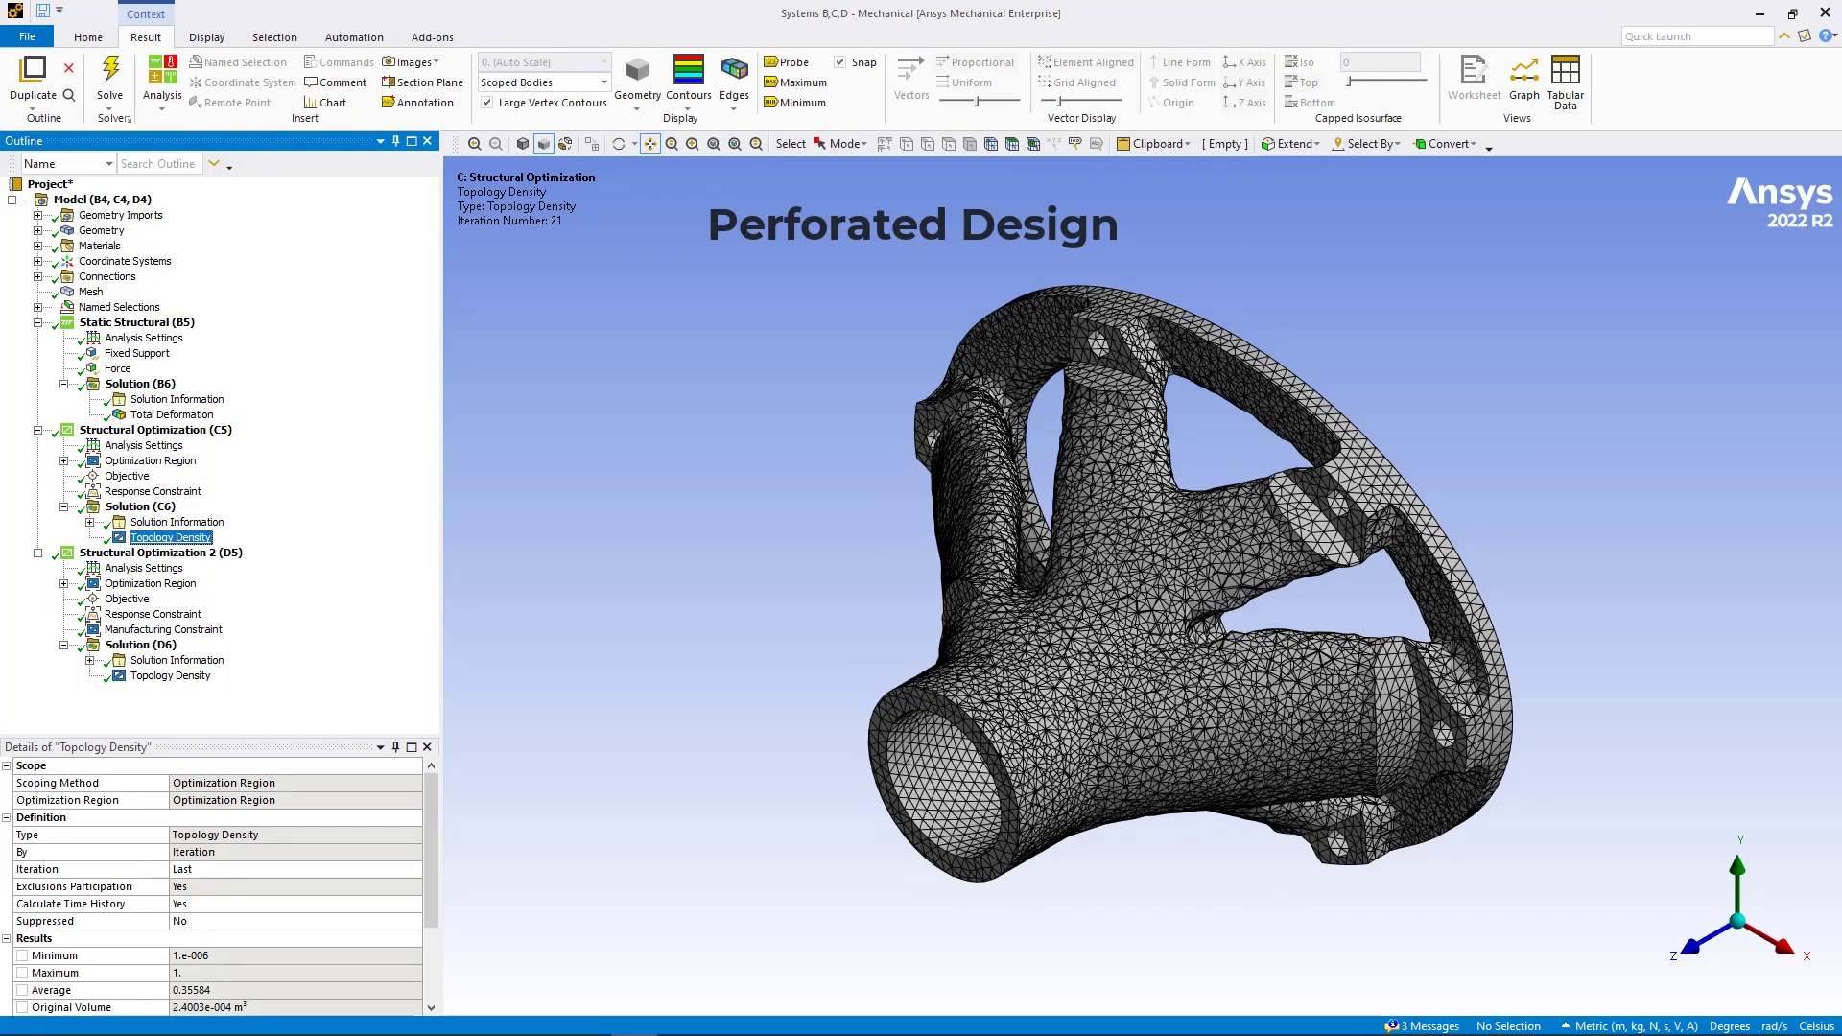
Display the Topology Density results of Structural Optimization 2 and Structural Optimization 3
{"action": "left_click", "coordinate": [170, 676]}
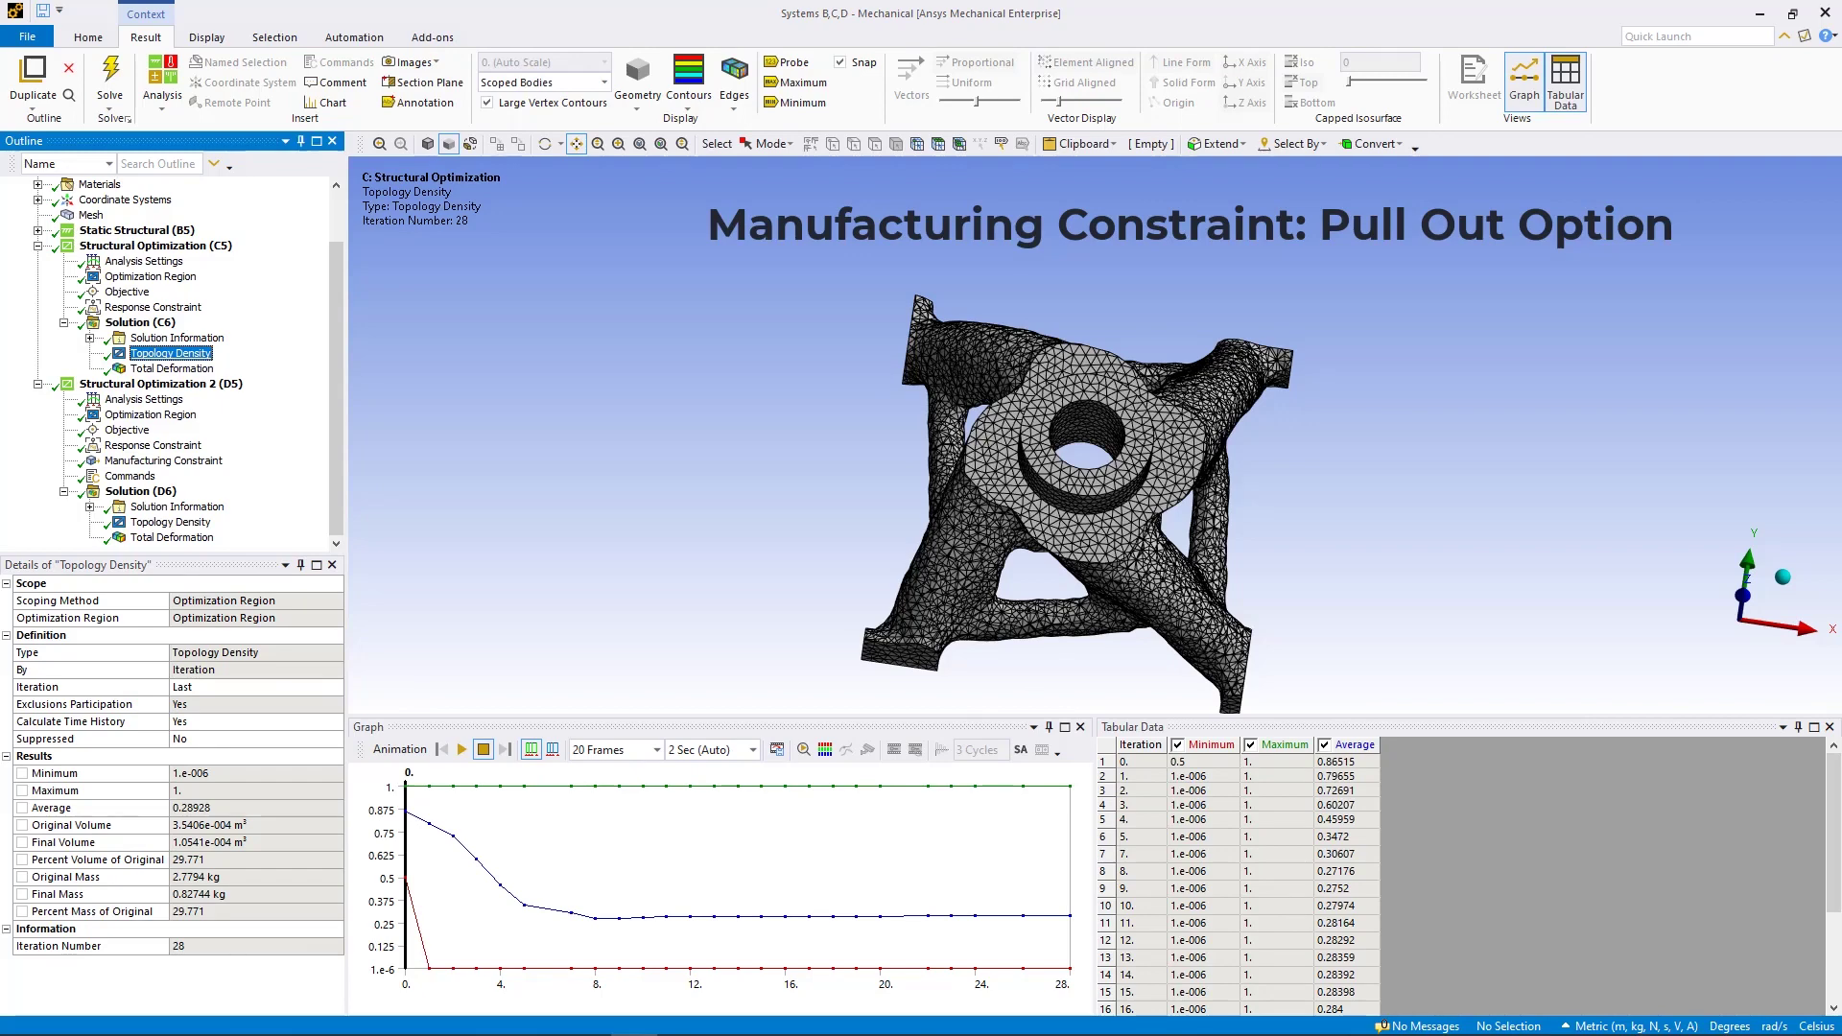
{"action": "left_click", "coordinate": [171, 522]}
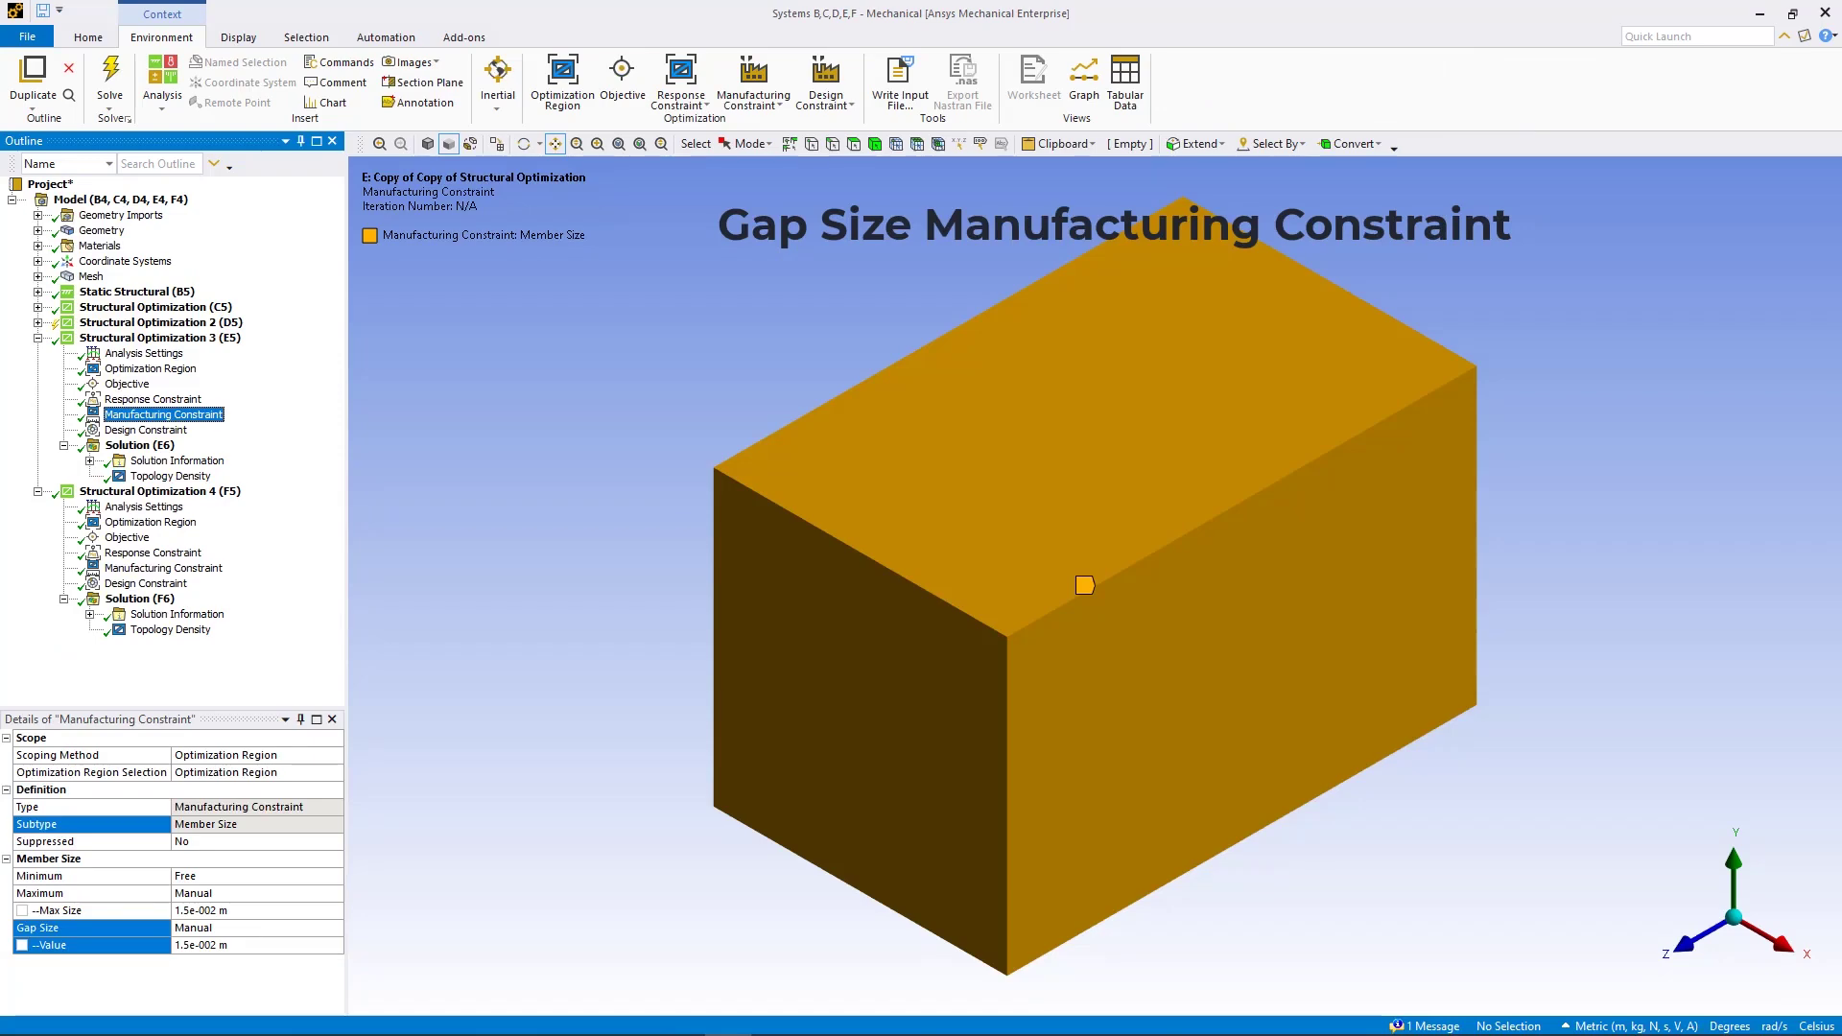
{"action": "left_click", "coordinate": [171, 476]}
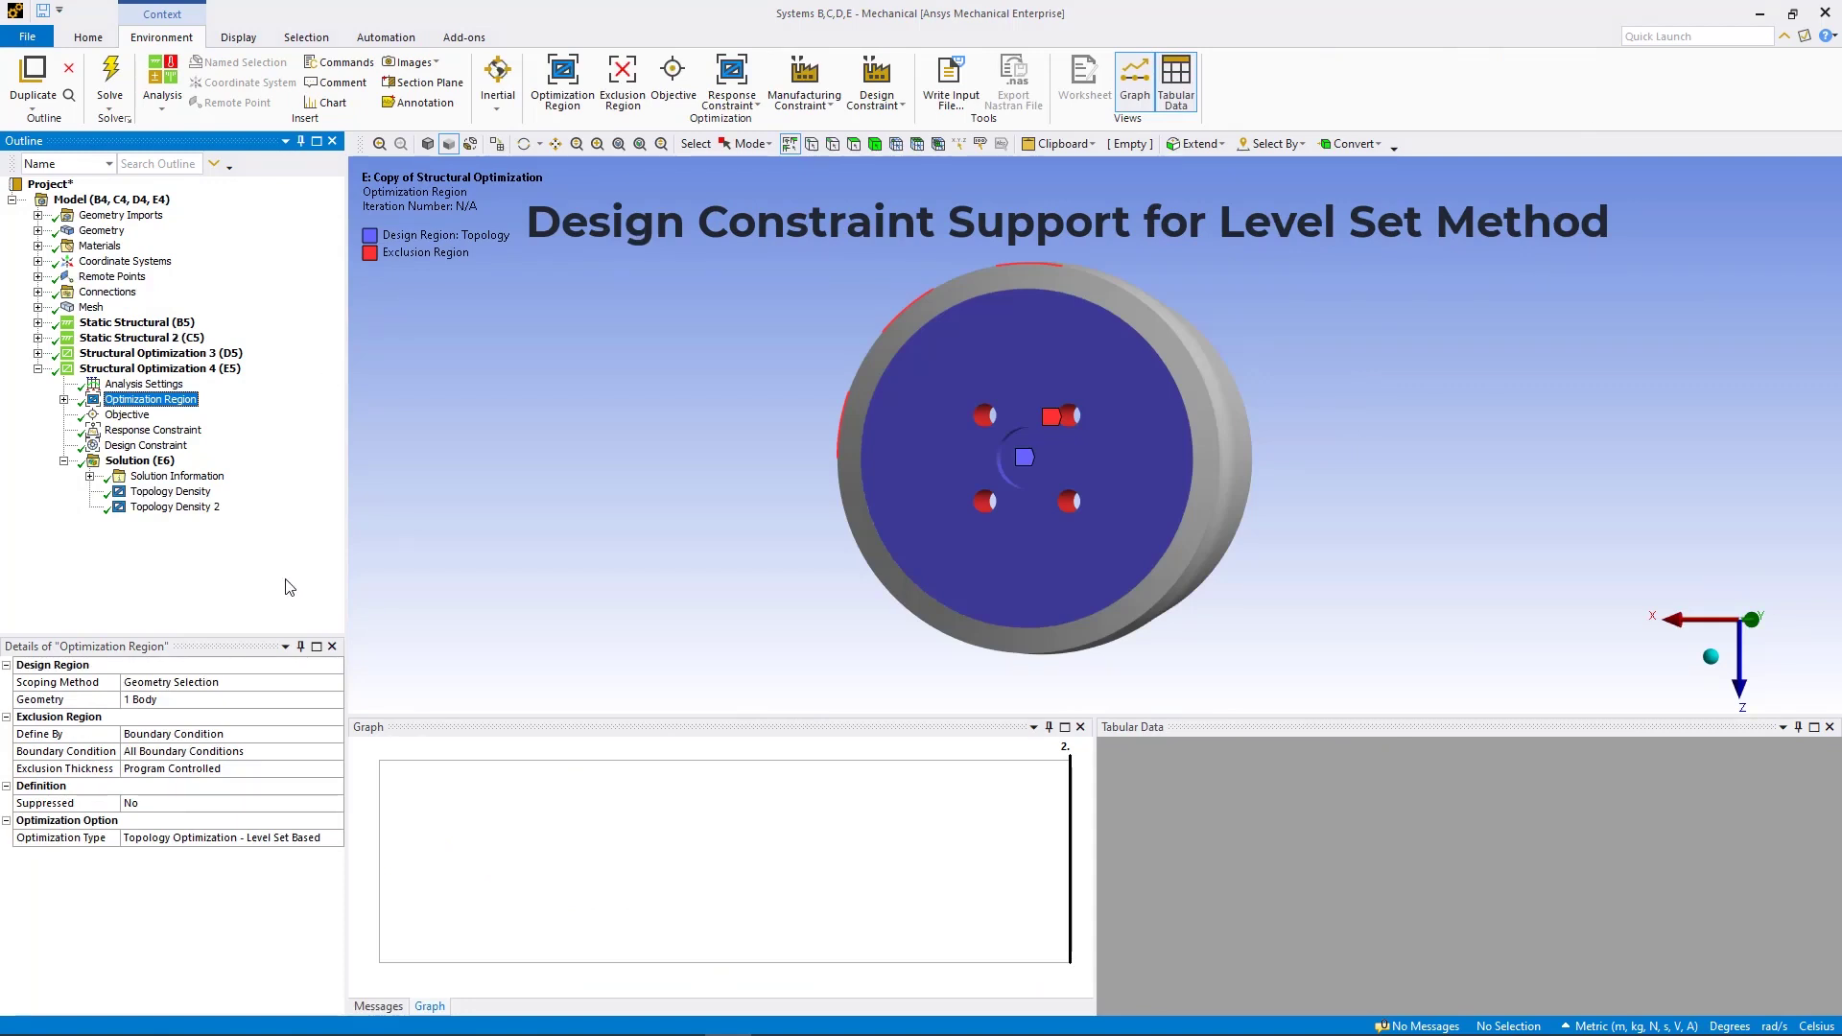
Examine the Optimization Region's optimization type and the Design Constraint settings of Structural Optimization 4
{"action": "left_click", "coordinate": [342, 840]}
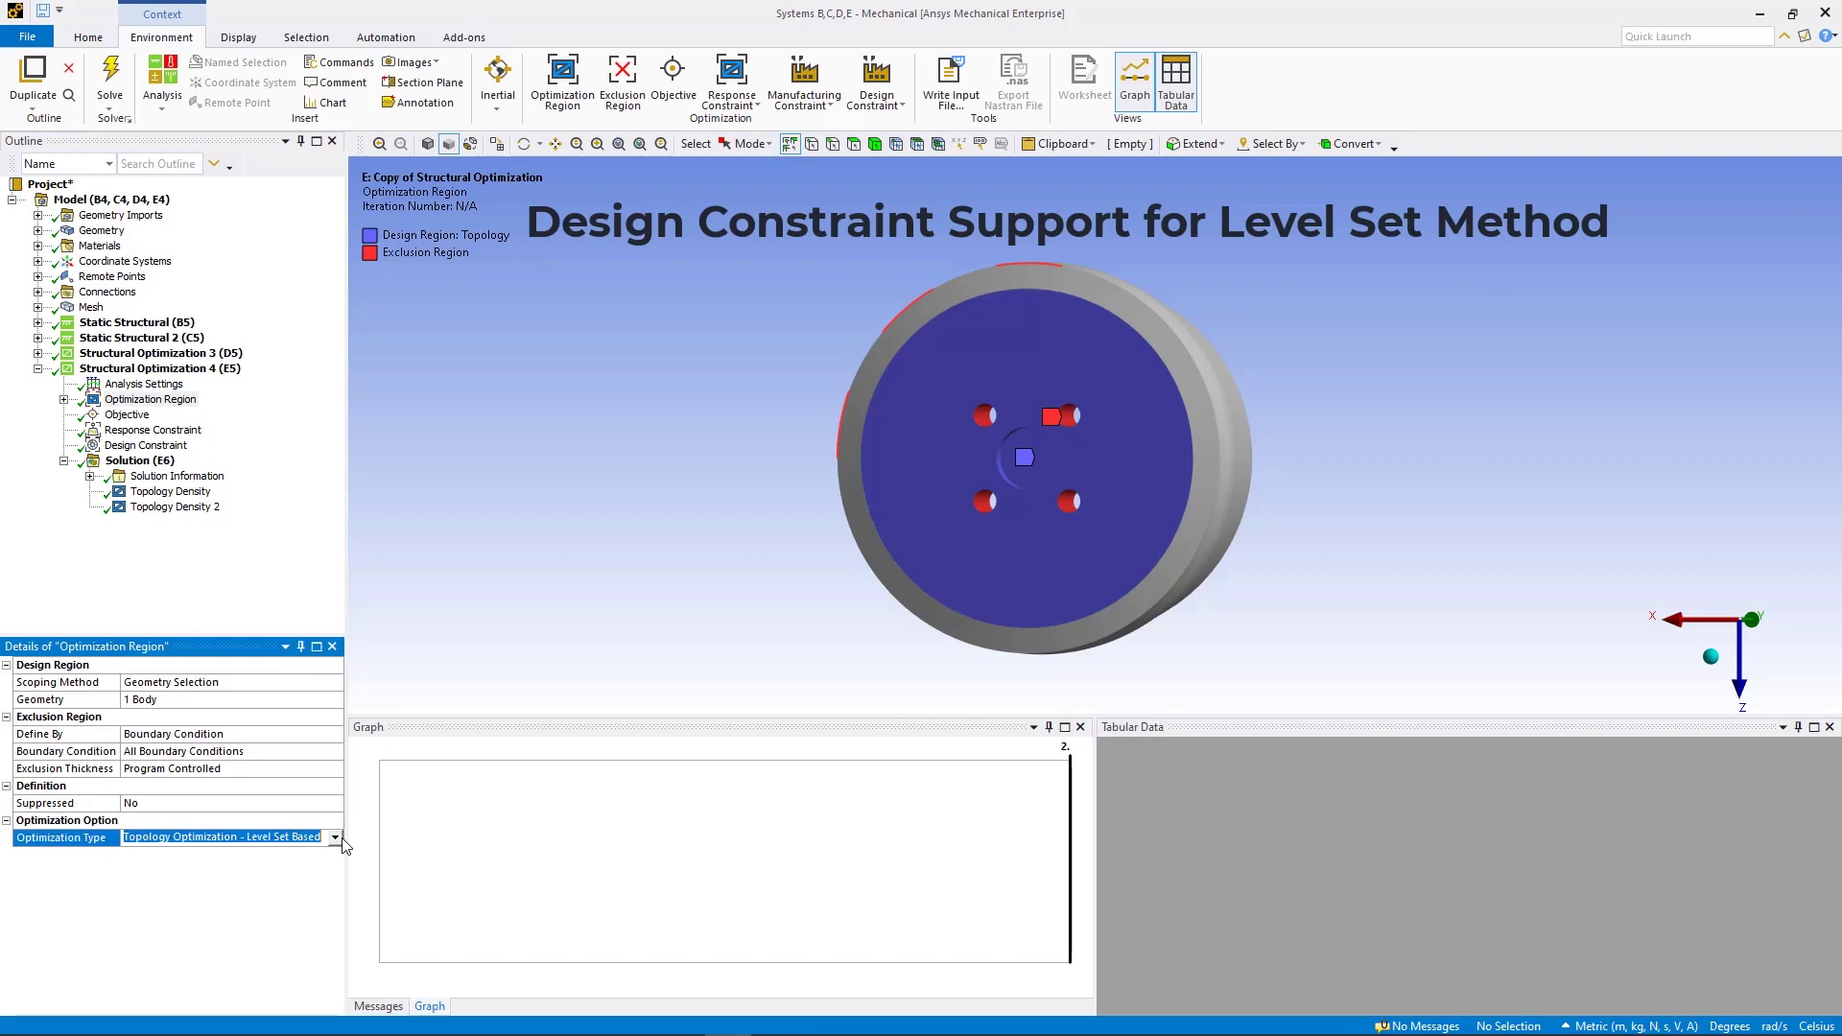
{"action": "left_click", "coordinate": [184, 449]}
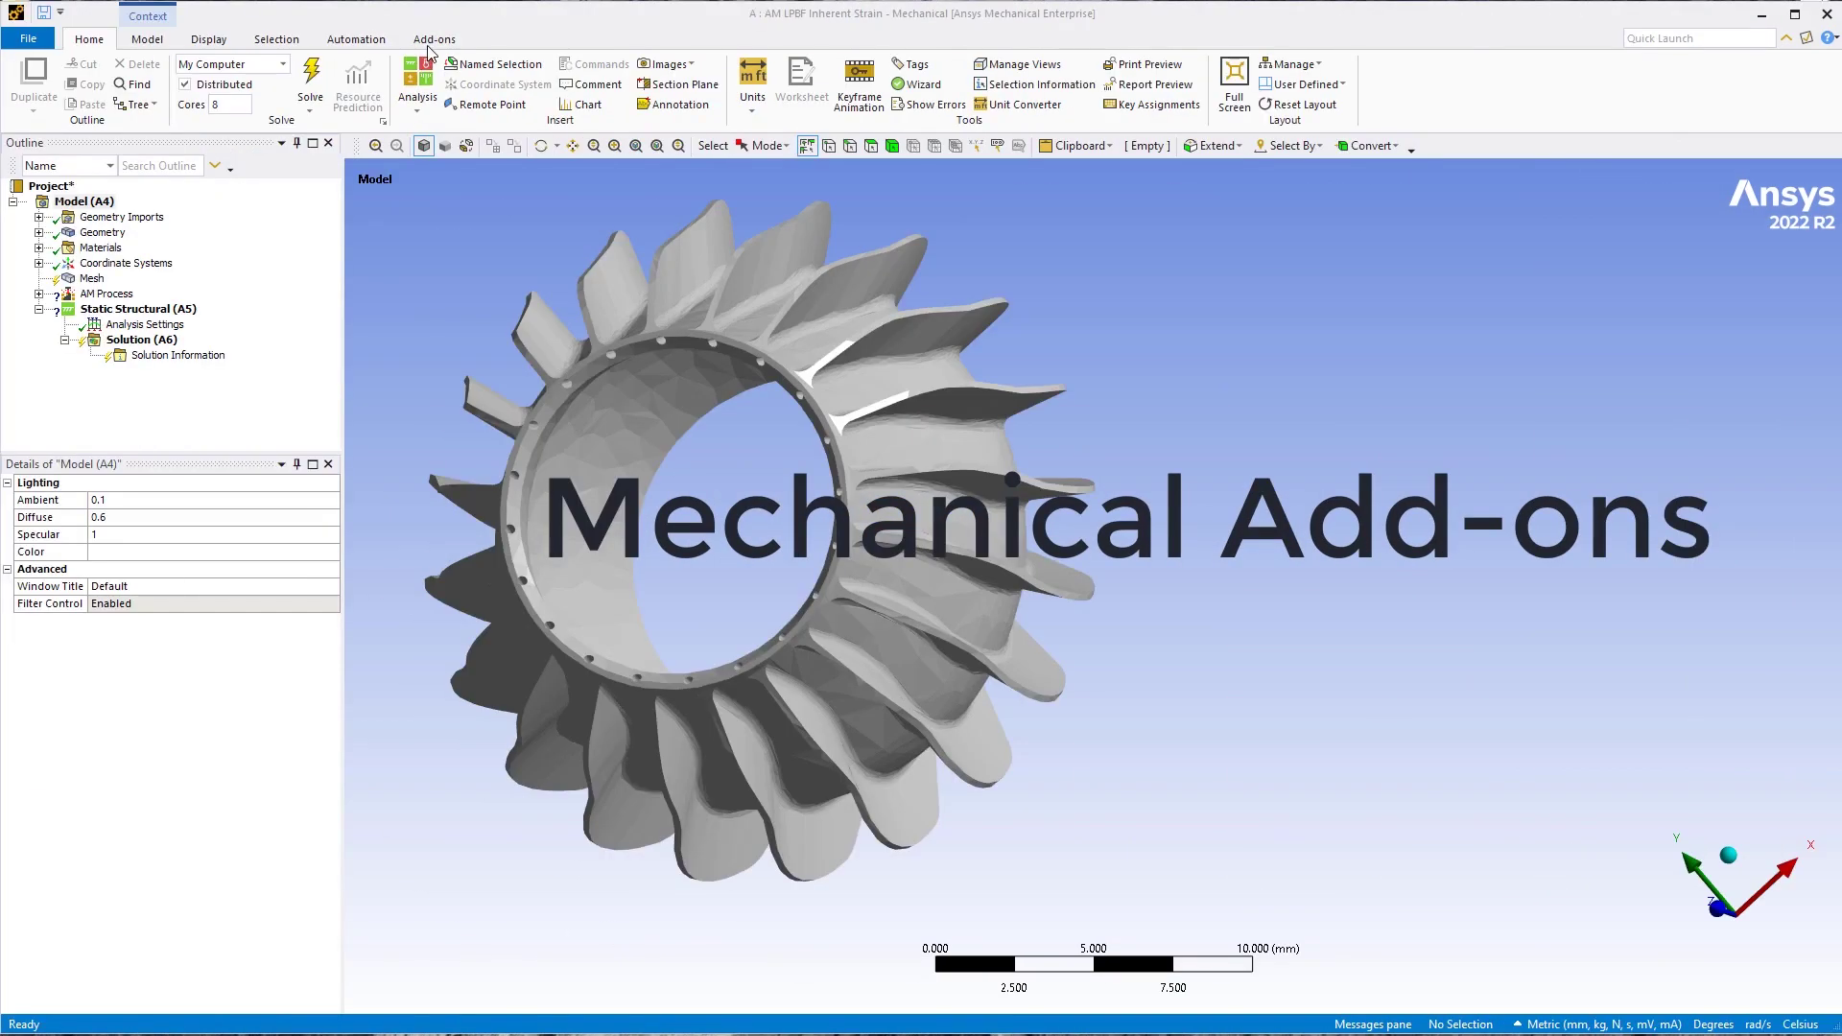
Load the Forced Response turbomachinery add-on, review its available tools, and toggle the add-on again
{"action": "left_click", "coordinate": [432, 39]}
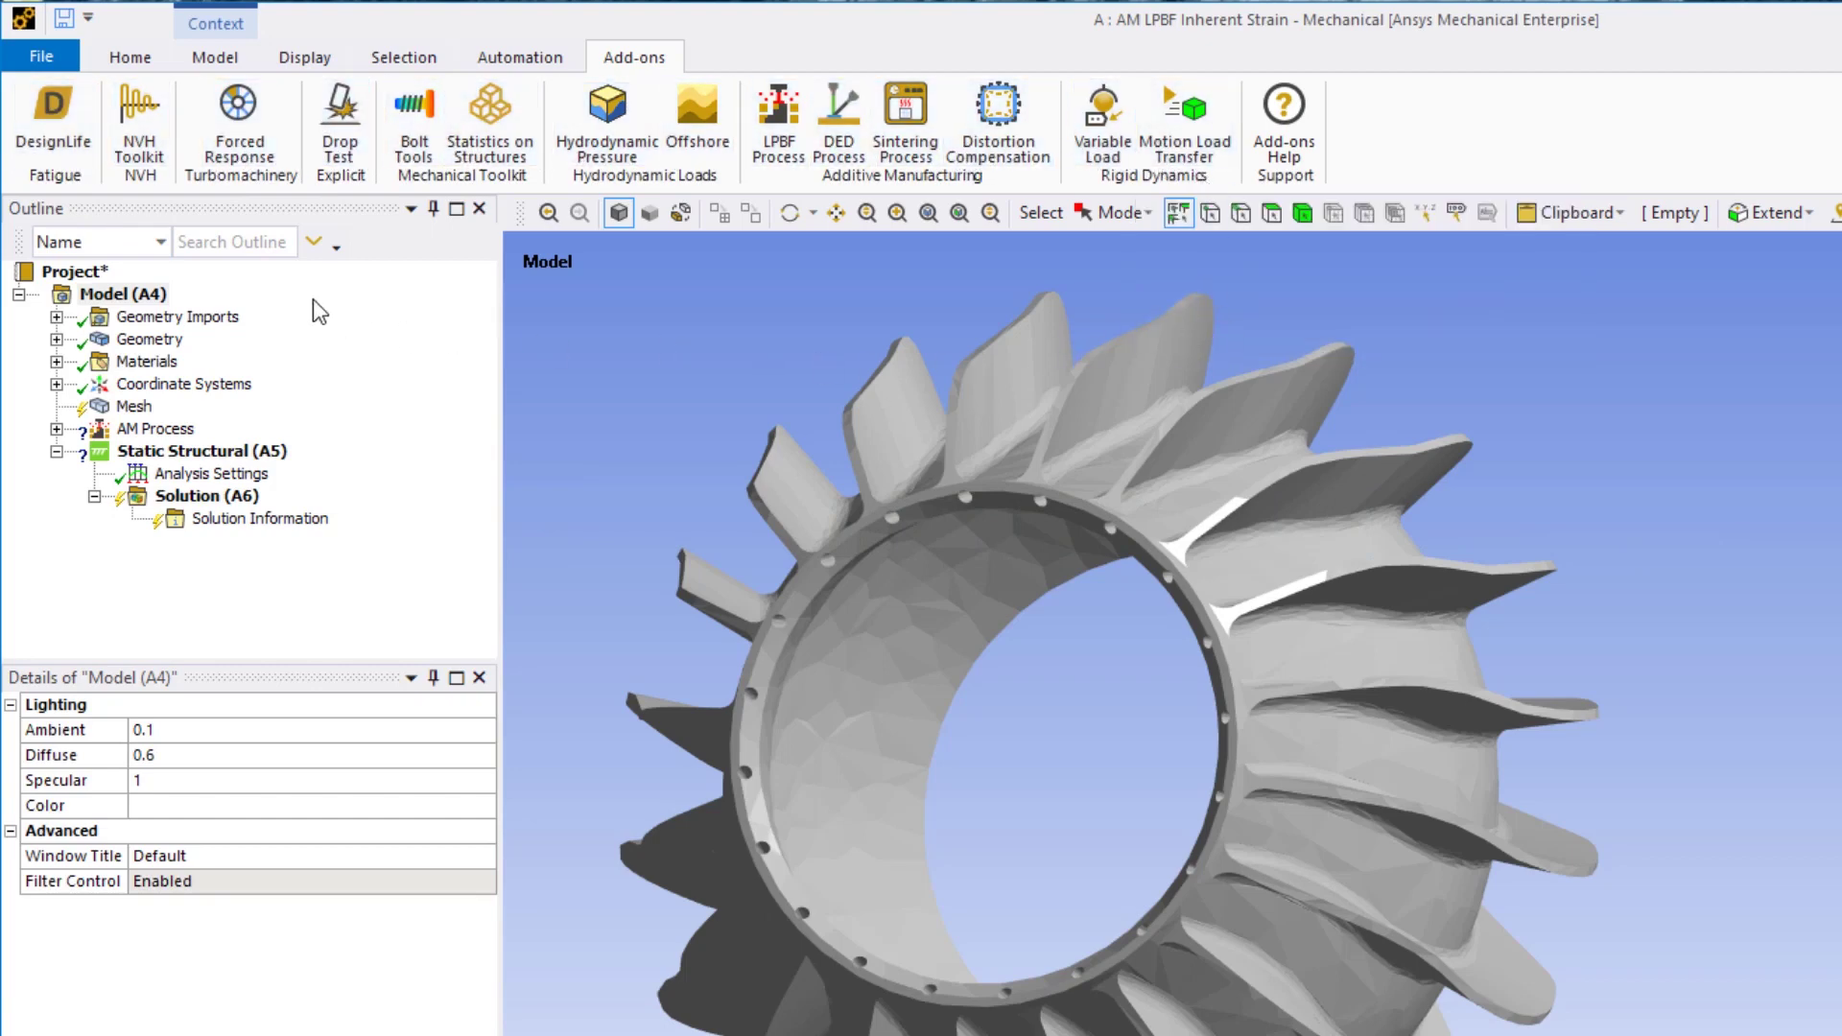
{"action": "left_click", "coordinate": [241, 159]}
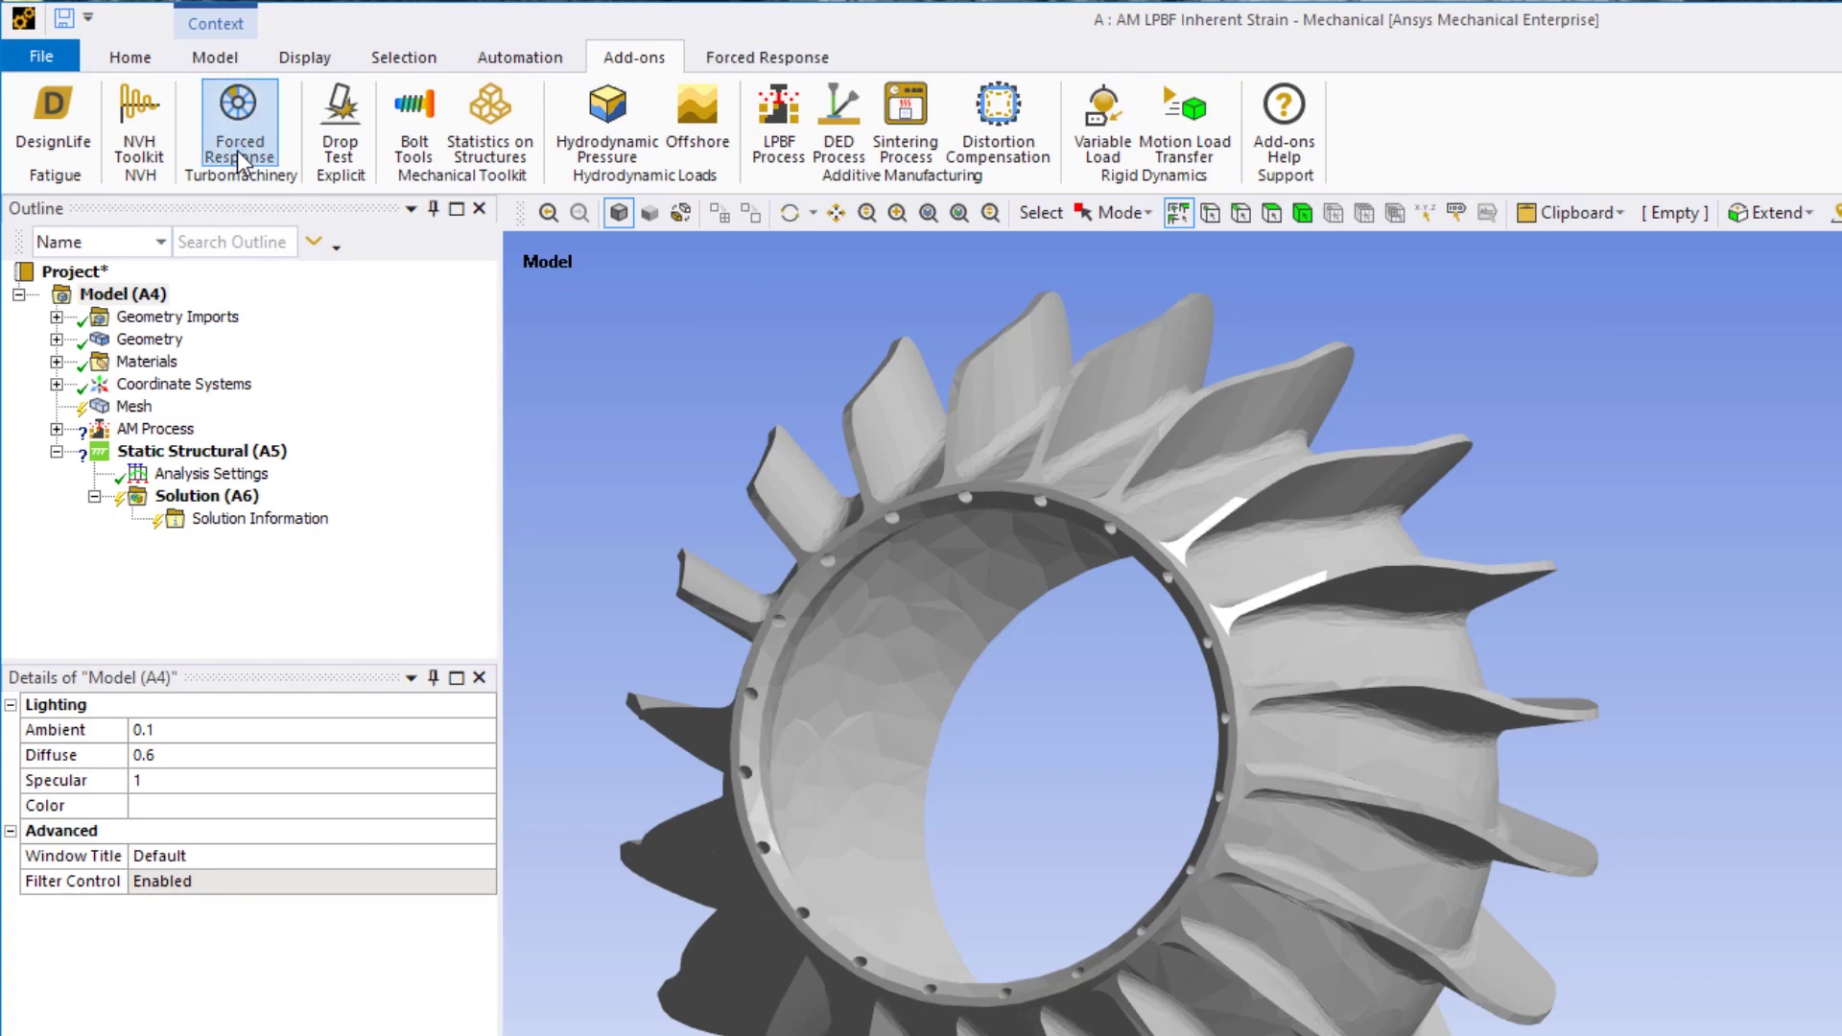
{"action": "left_click", "coordinate": [758, 60]}
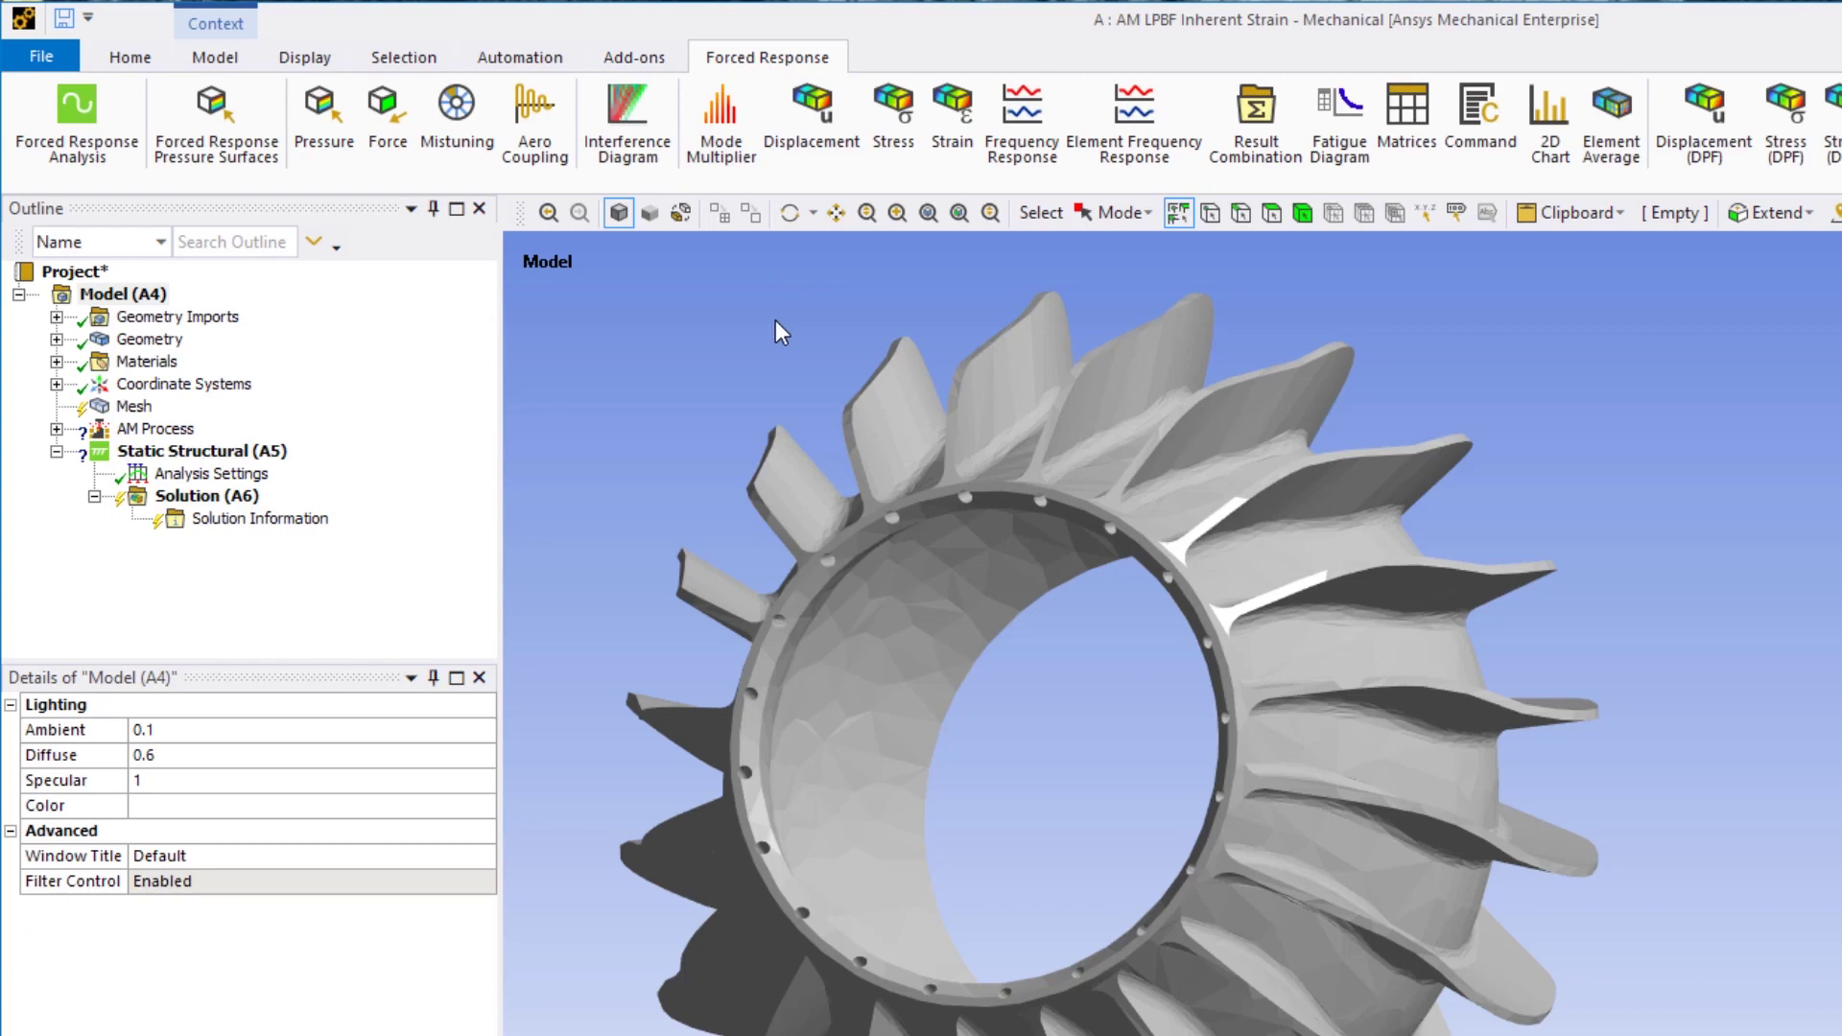
{"action": "left_click", "coordinate": [634, 57]}
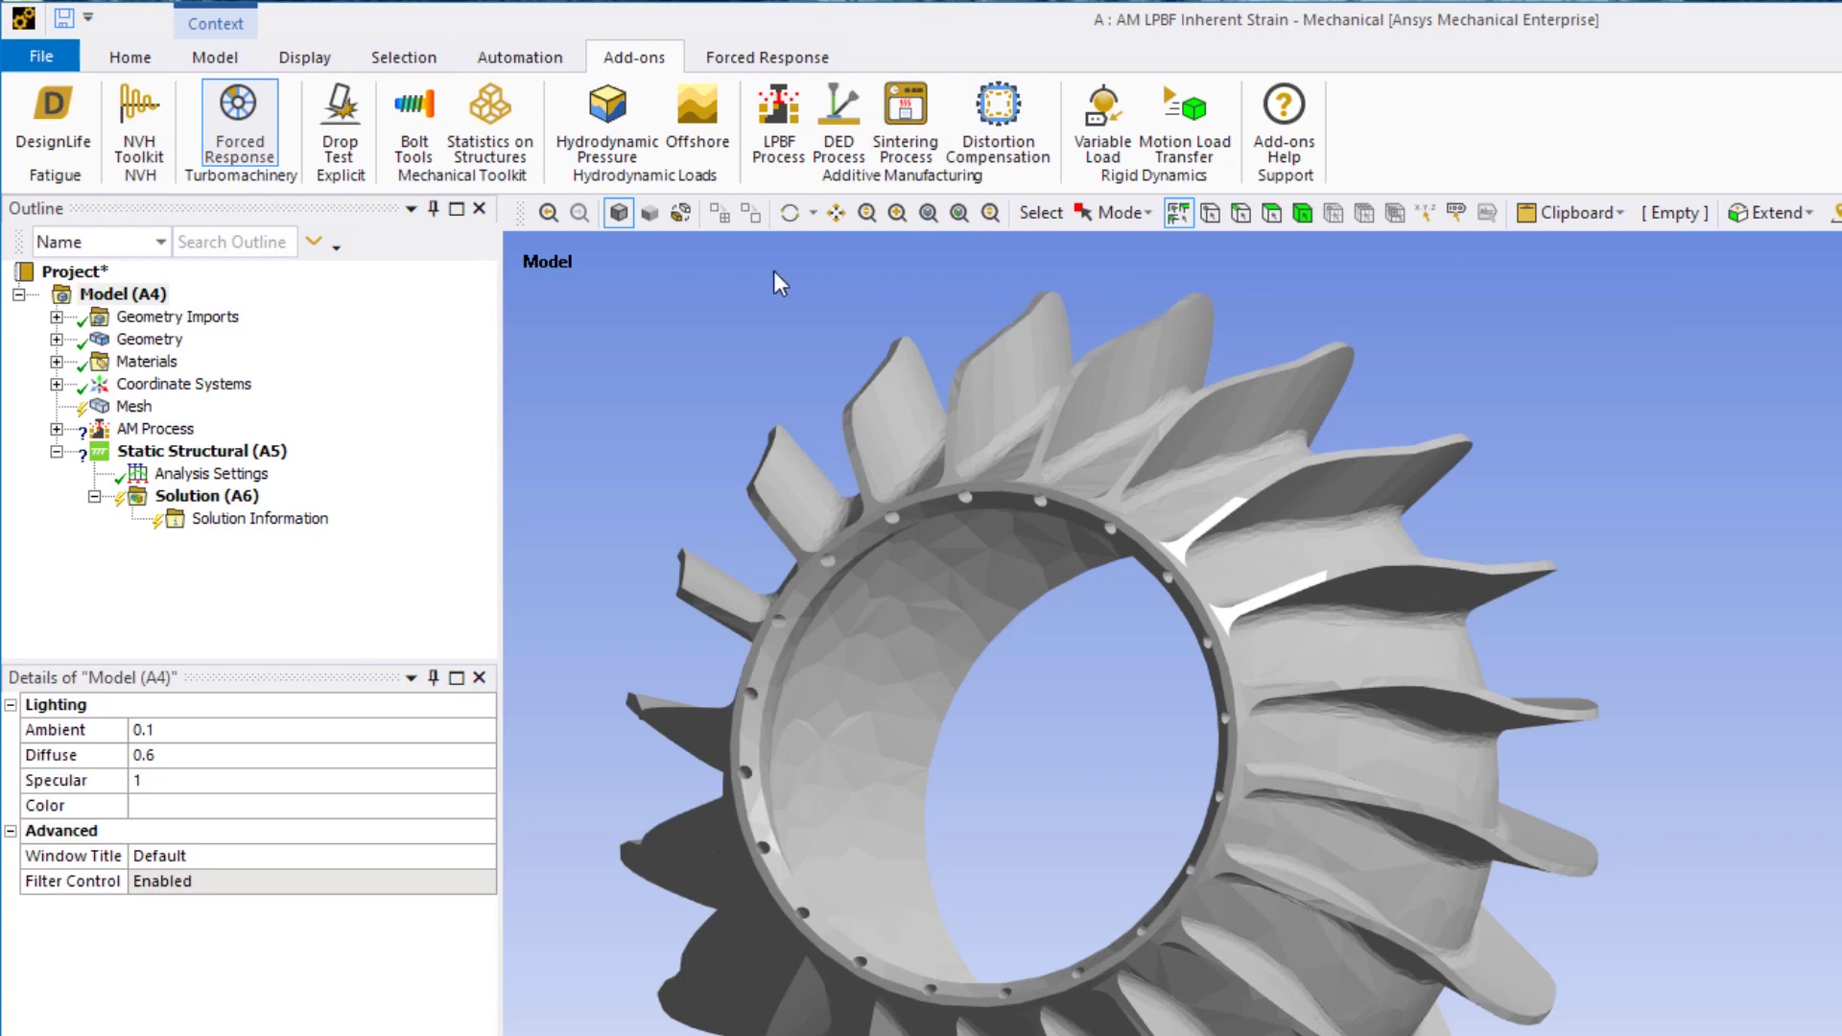
{"action": "left_click", "coordinate": [251, 150]}
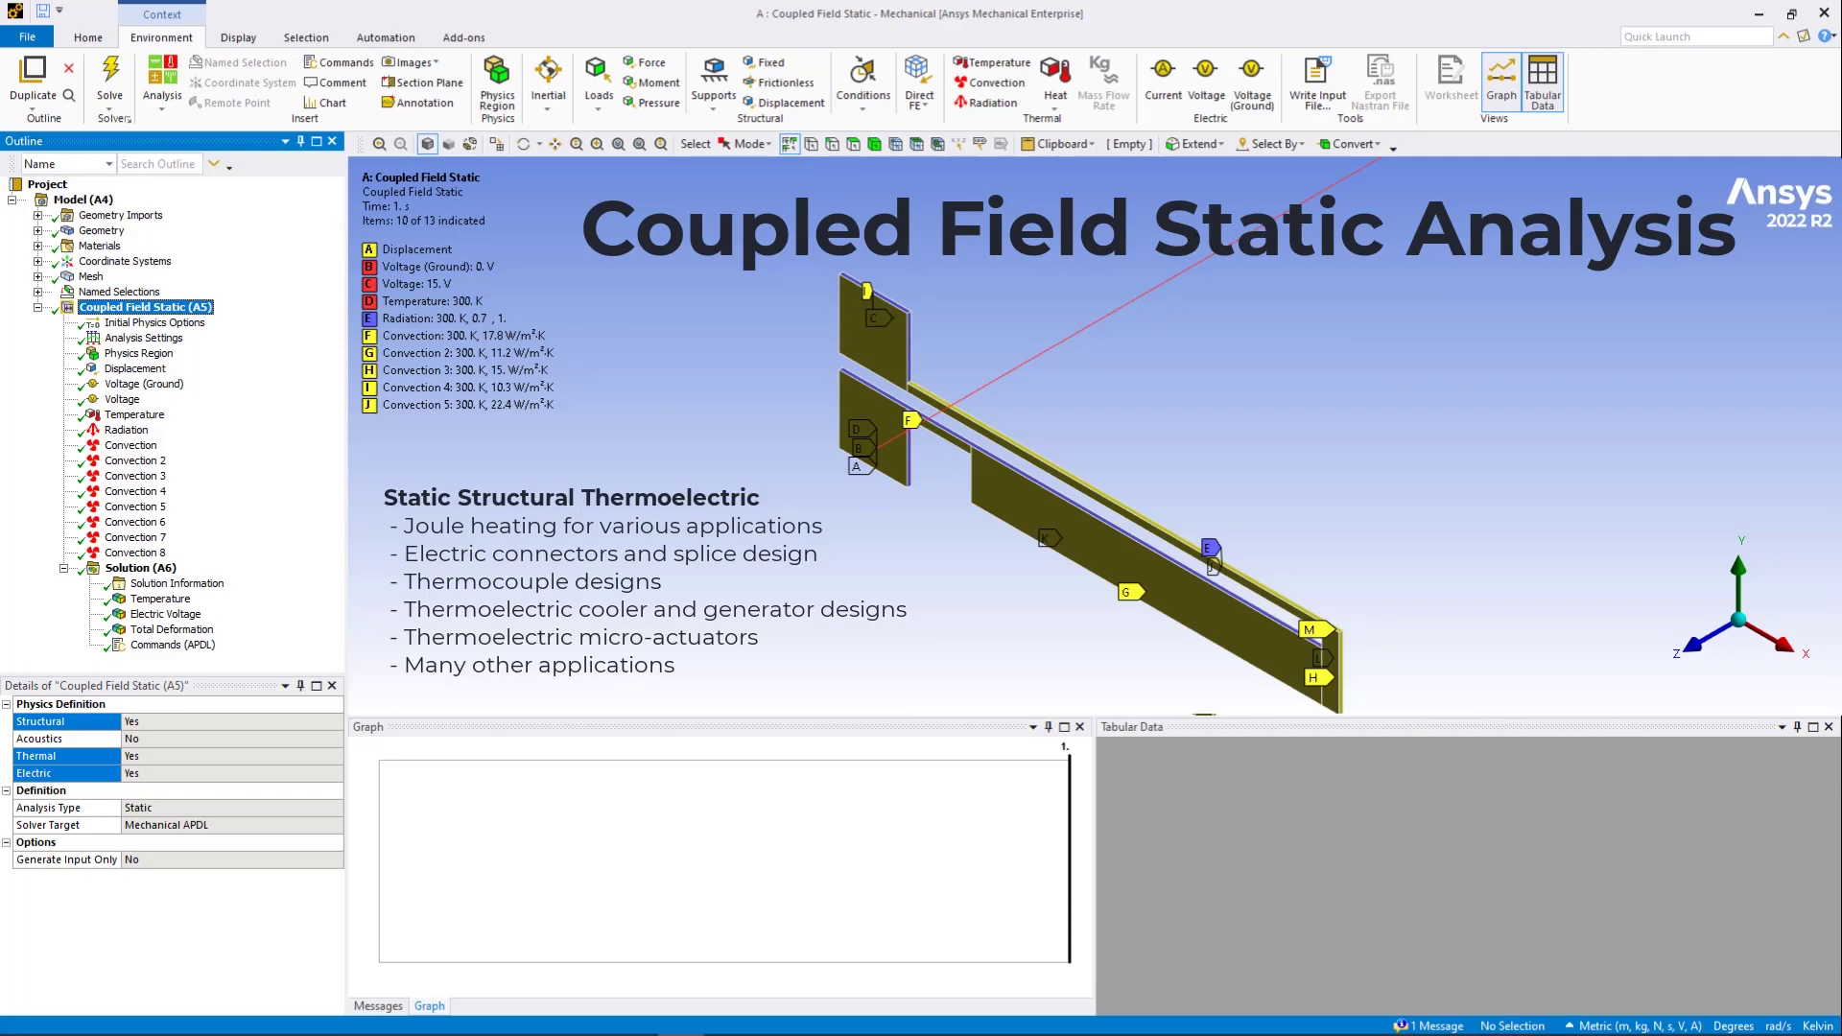
Review the Coupled Field Static analysis from its Physics Region through the voltage, temperature, radiation and convection loads to the Temperature and Electric Voltage results
{"action": "left_click", "coordinate": [138, 353]}
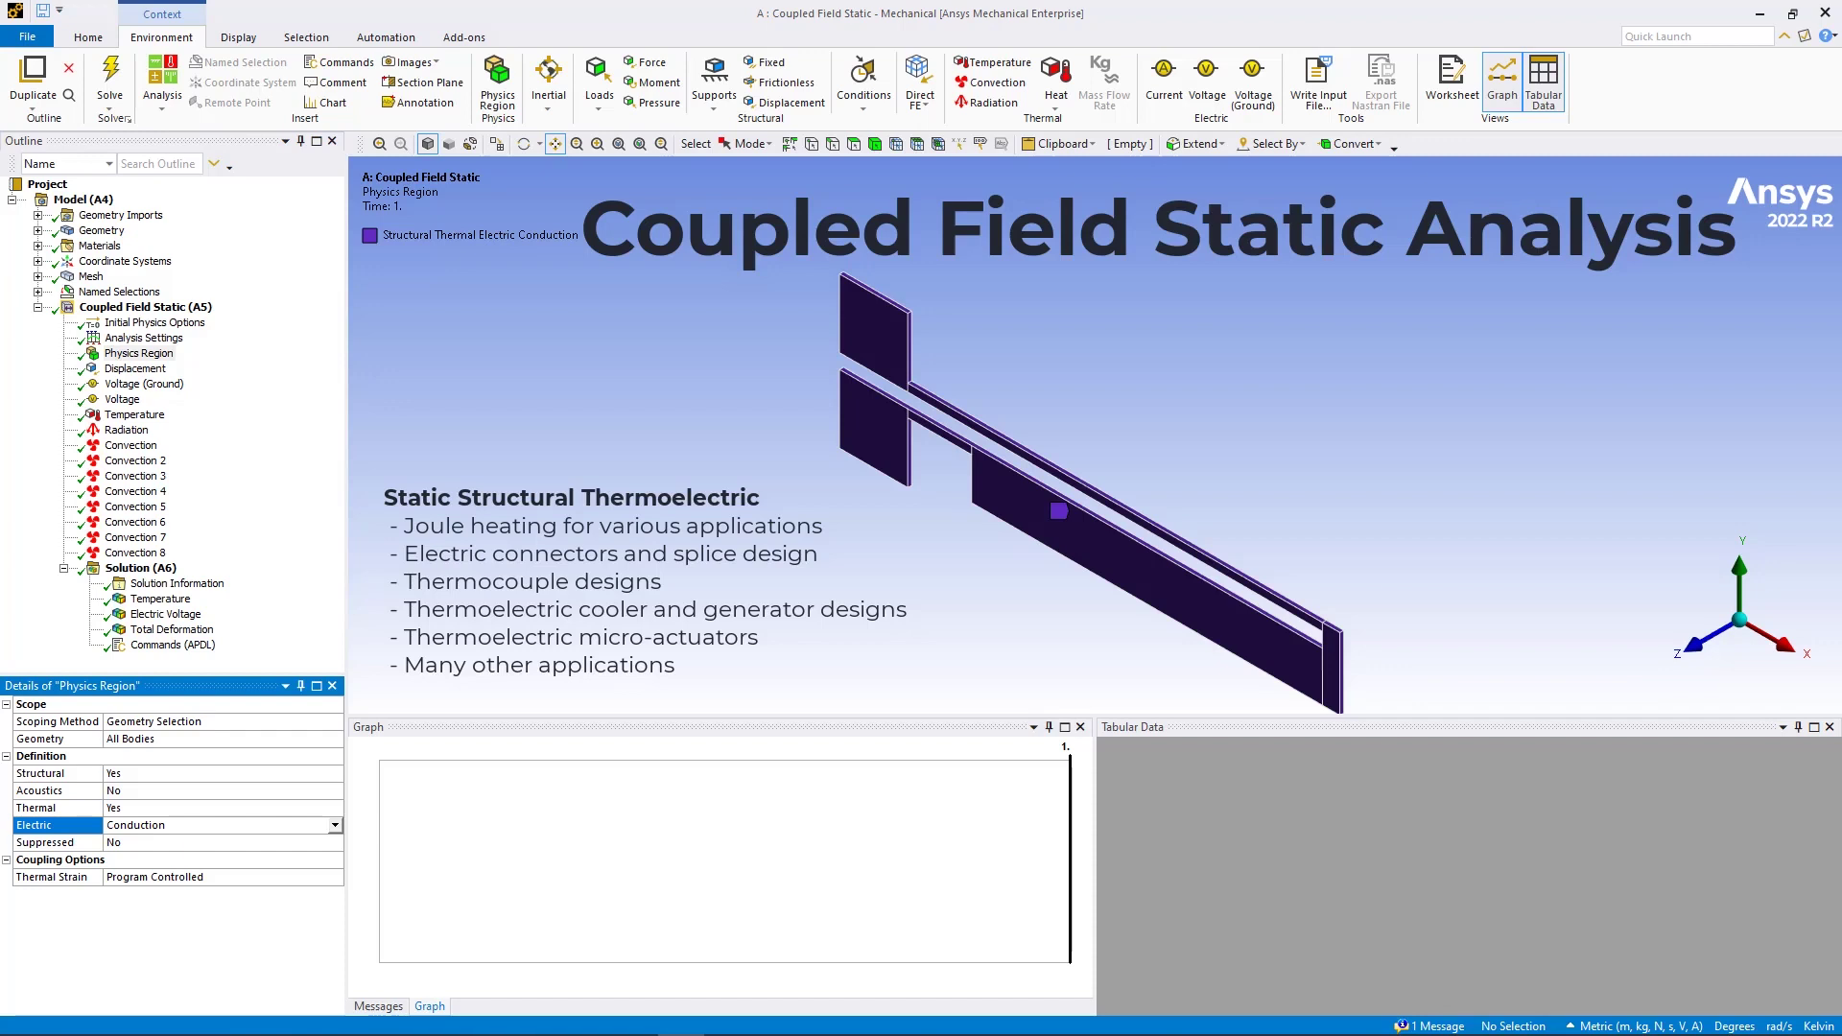
{"action": "left_click", "coordinate": [284, 358]}
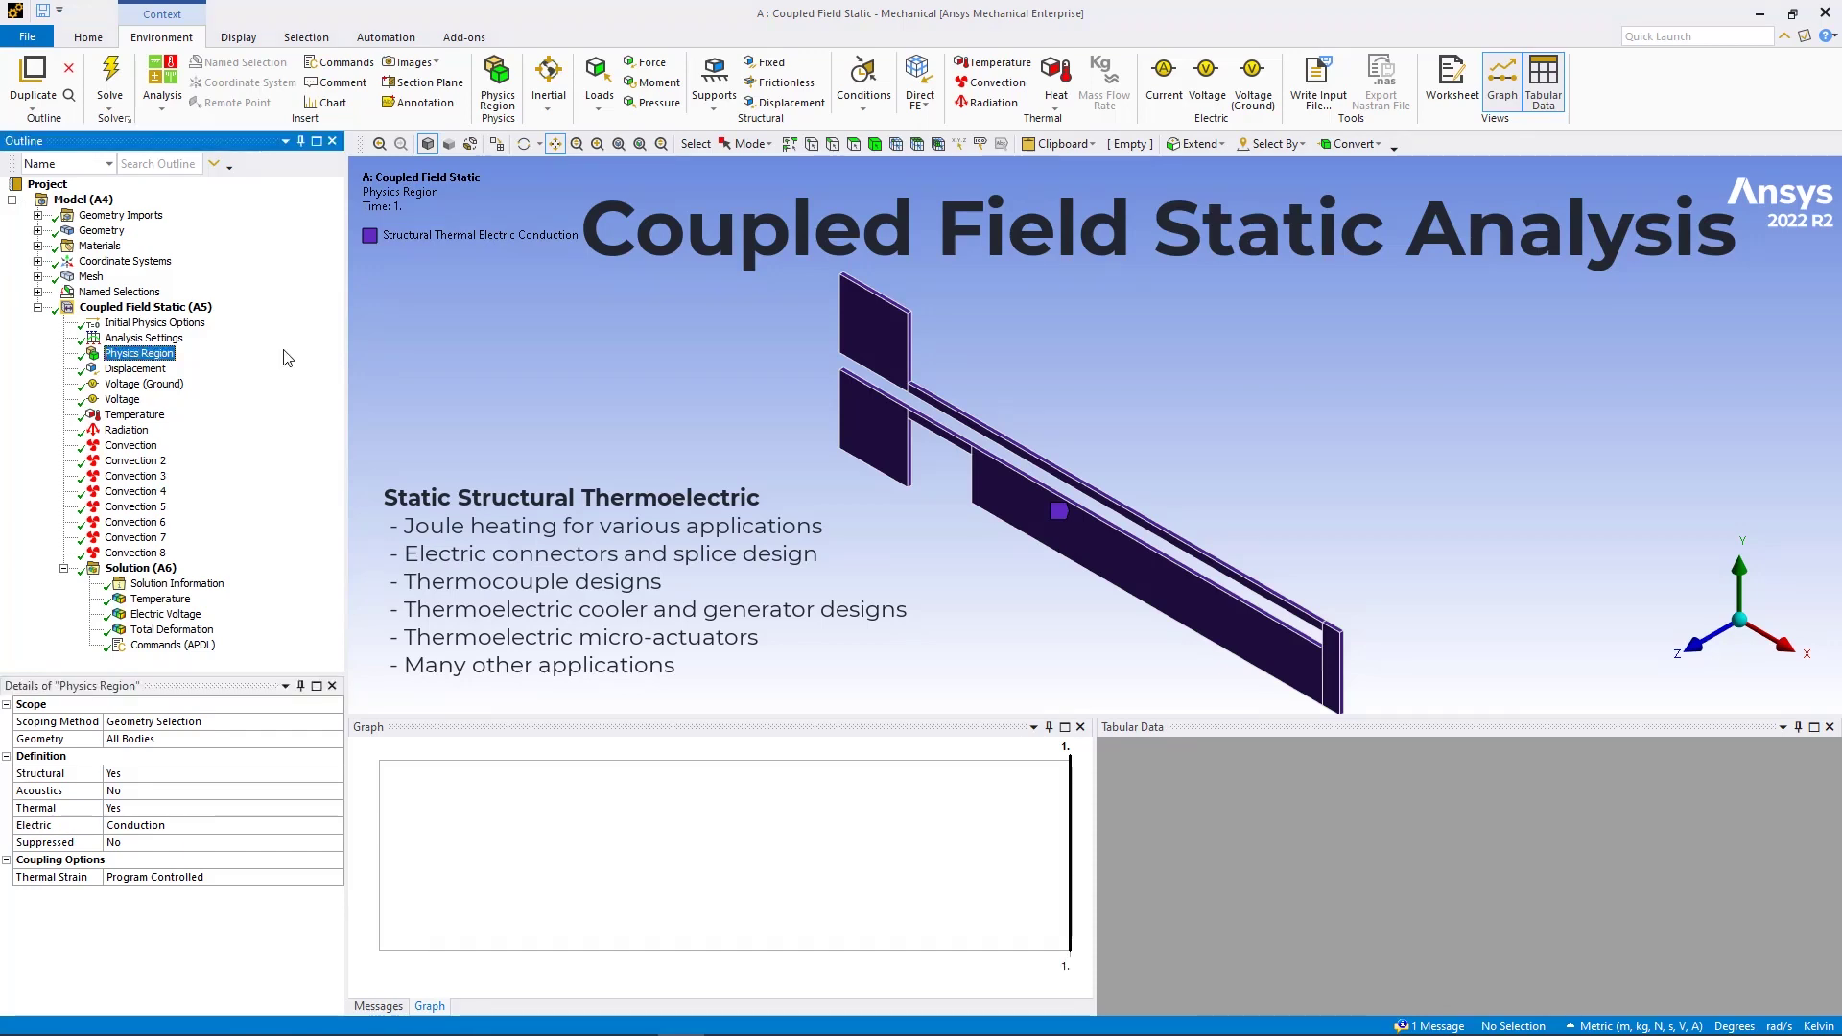
{"action": "key", "text": "Down"}
{"action": "key", "text": "Down"}
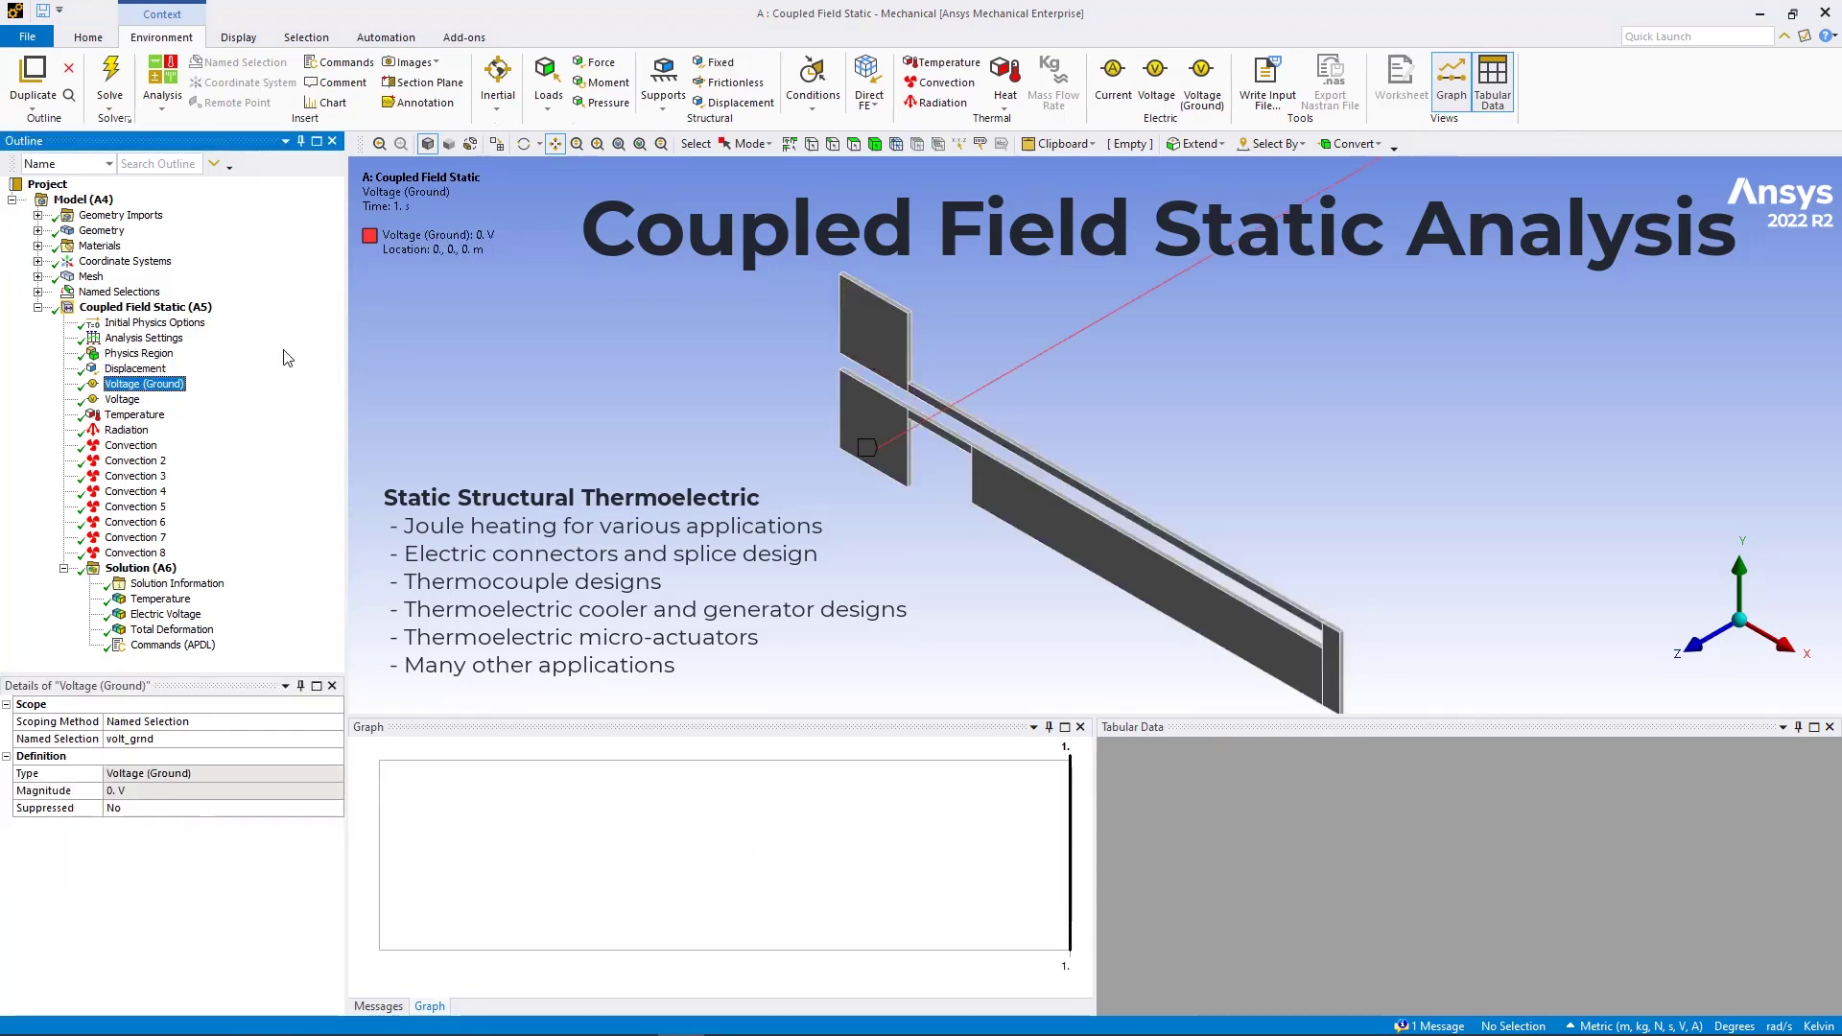
{"action": "key", "text": "Down"}
{"action": "key", "text": "Down"}
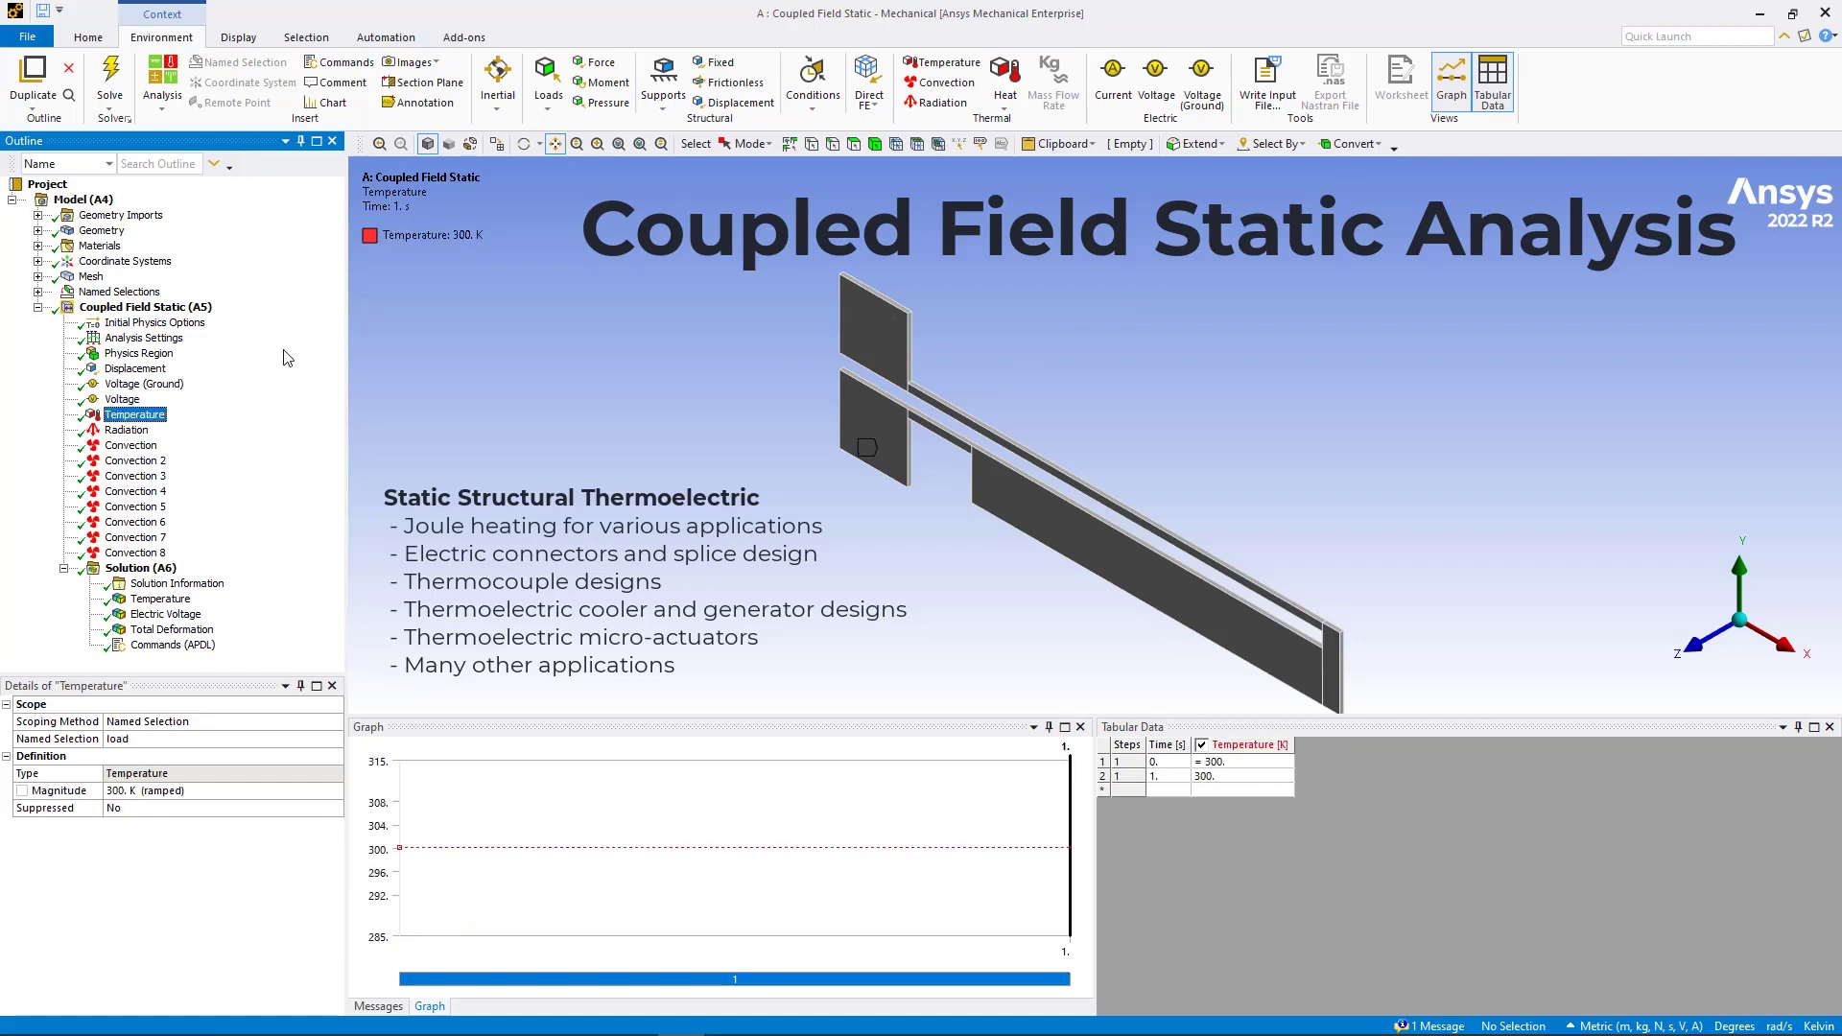
{"action": "key", "text": "Down"}
{"action": "key", "text": "Down"}
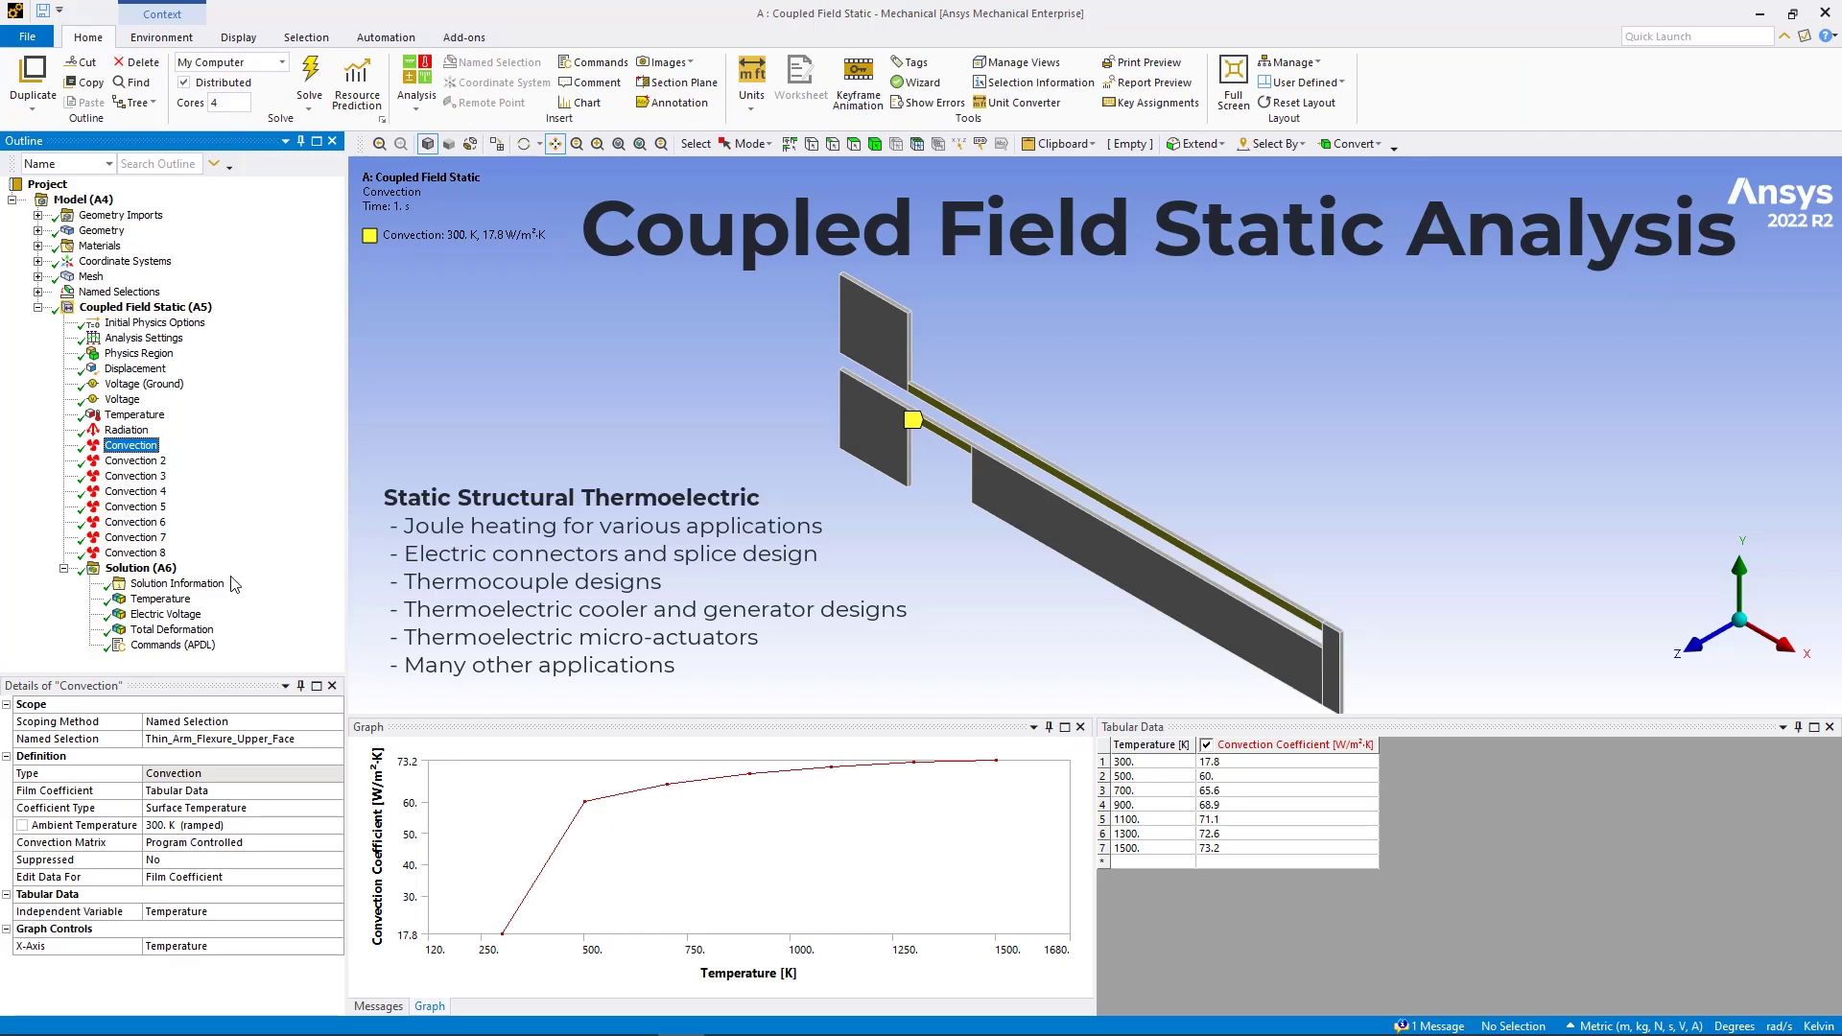
{"action": "left_click", "coordinate": [180, 602]}
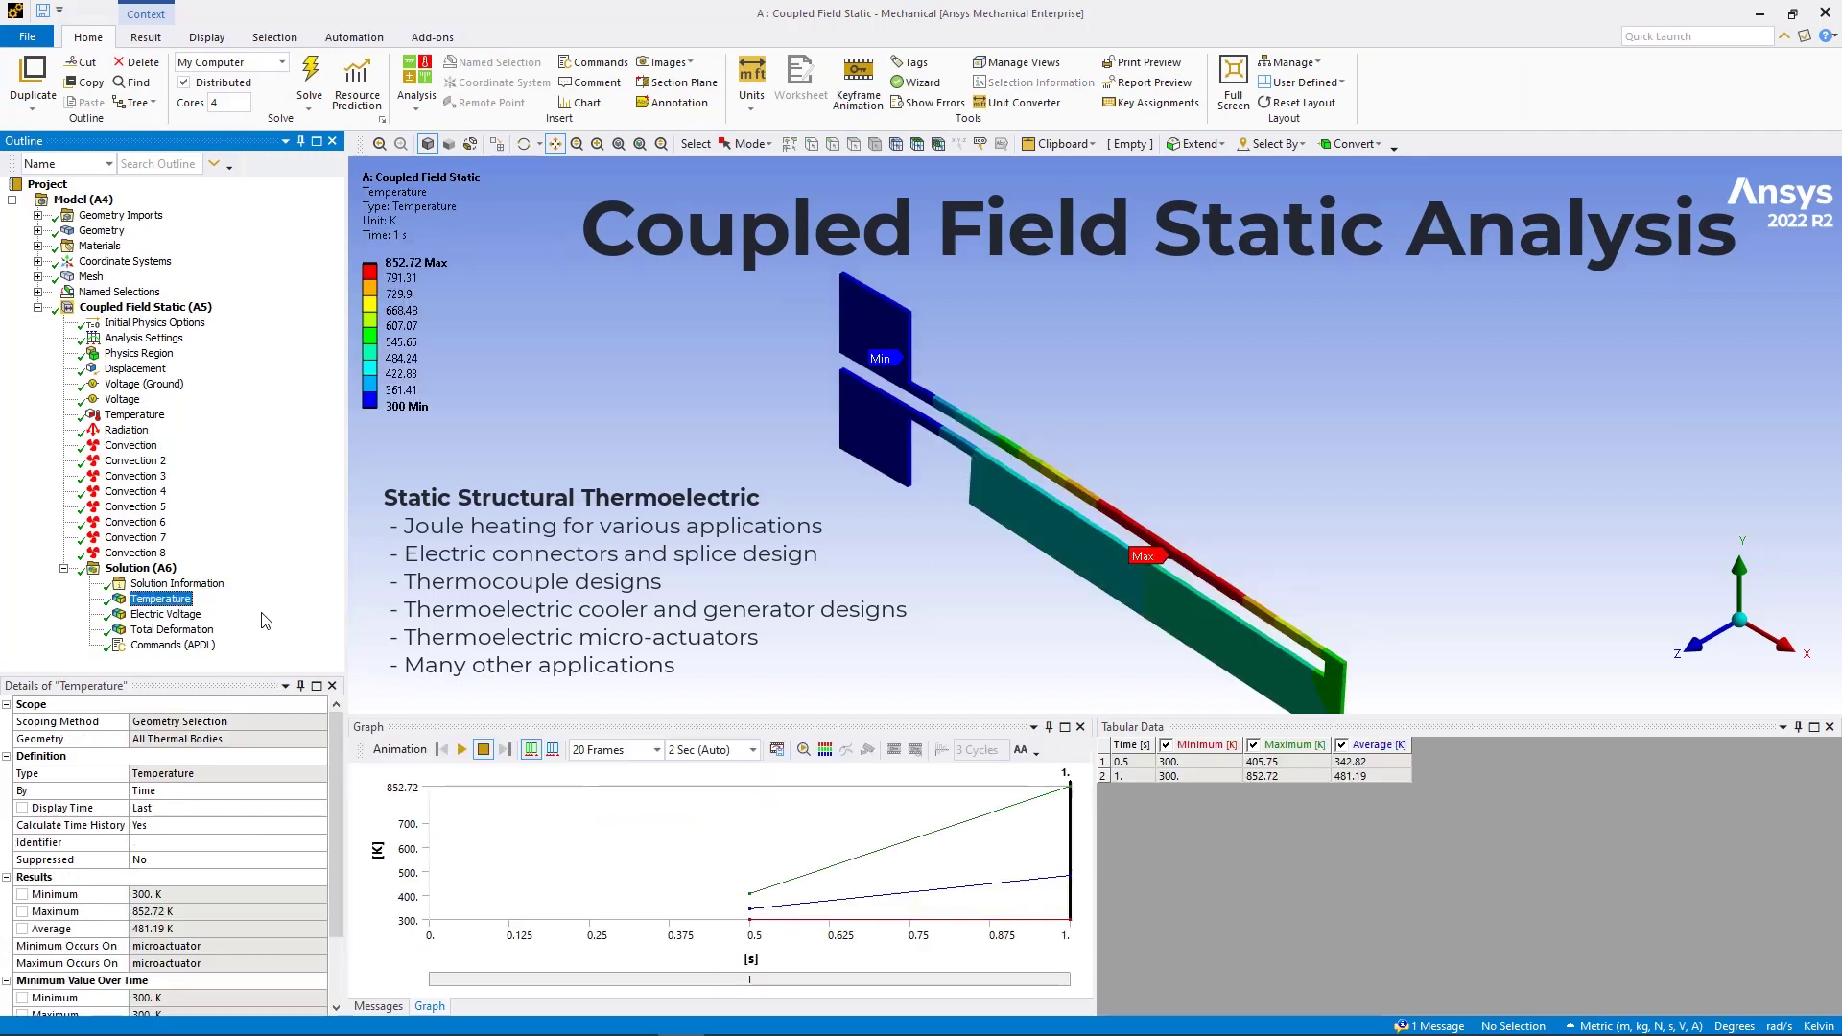
{"action": "key", "text": "Down"}
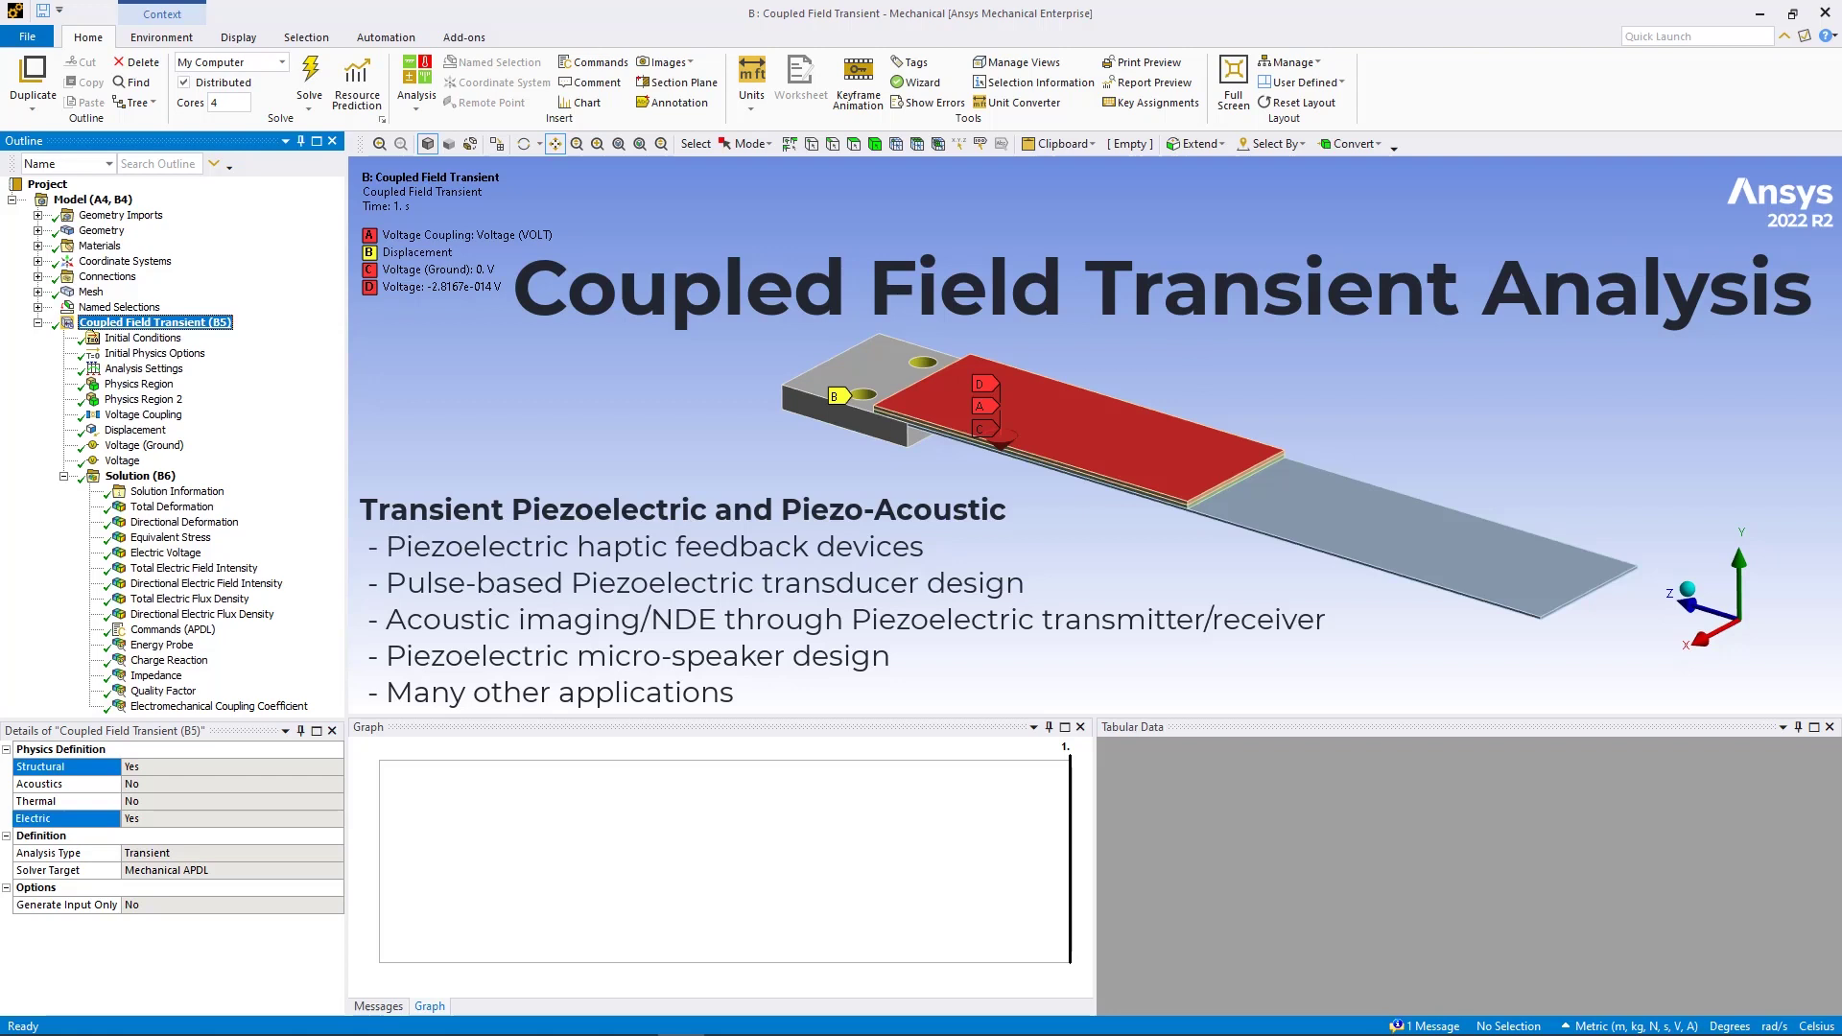
Examine the Coupled Field Transient setup: both physics regions, Voltage Coupling, Displacement, Voltage (Ground) and Voltage
{"action": "left_click", "coordinate": [139, 384]}
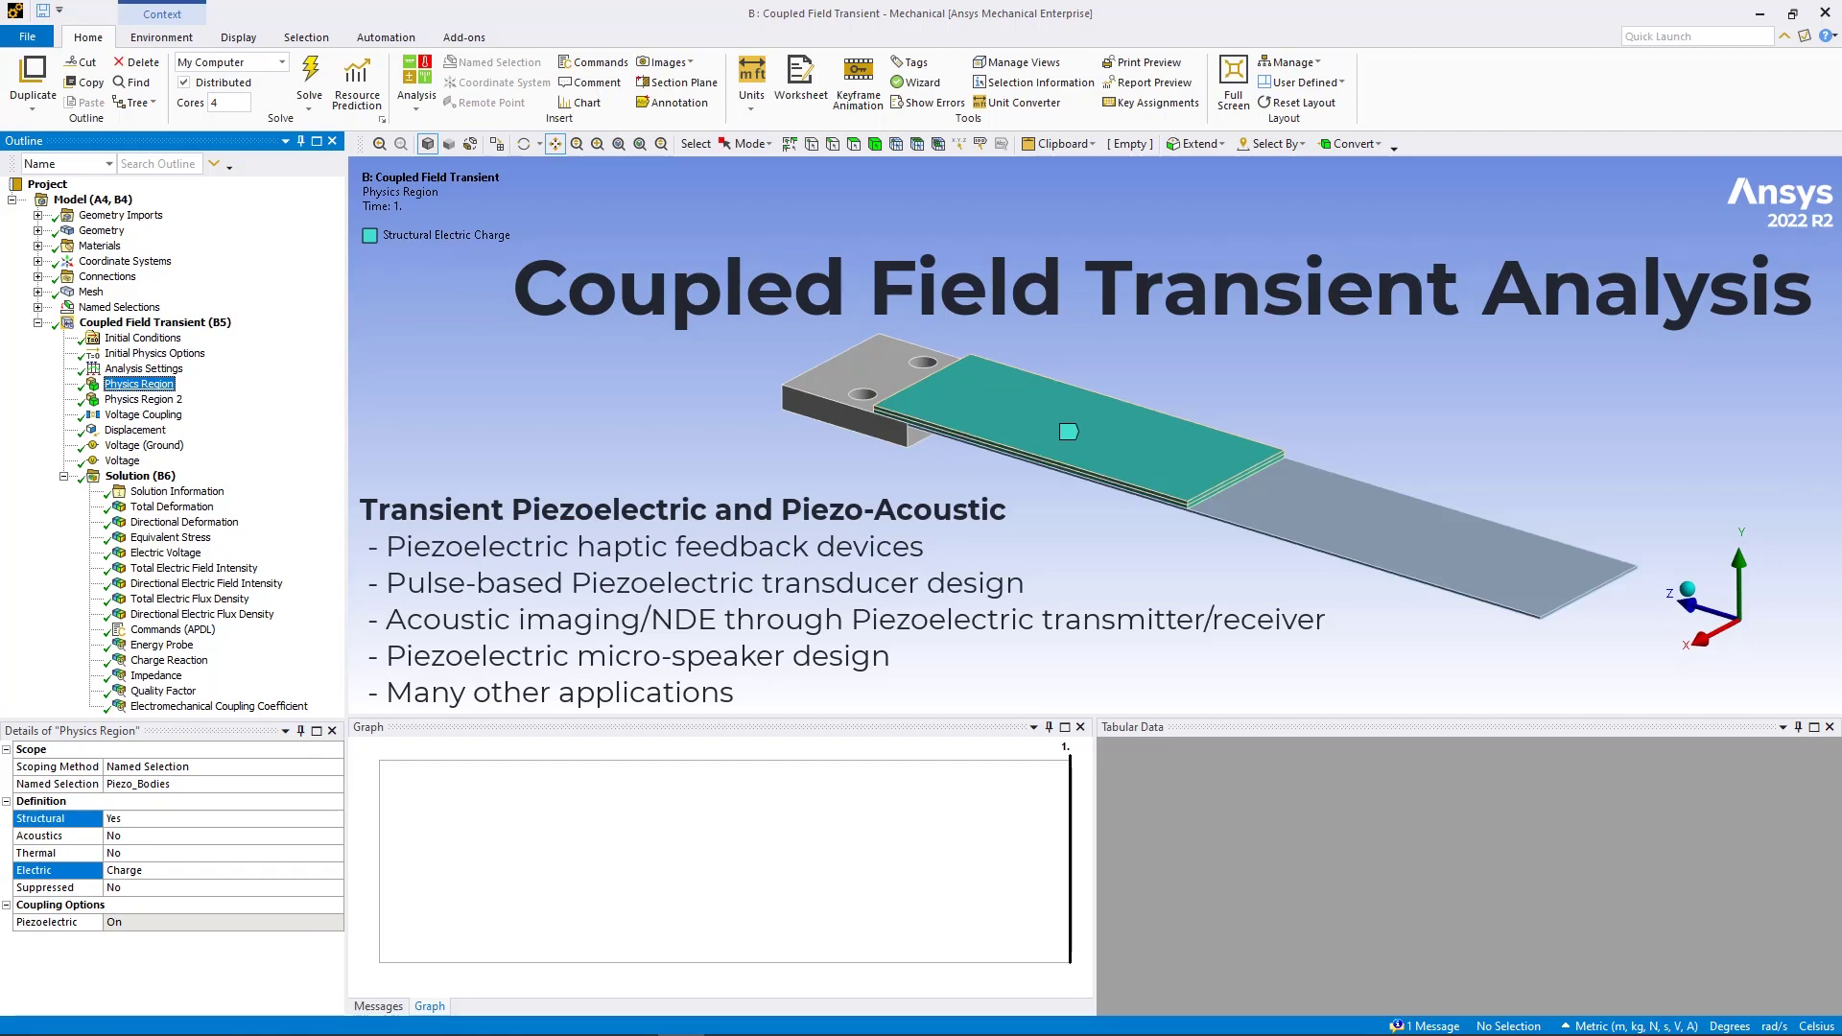
{"action": "left_click", "coordinate": [142, 399]}
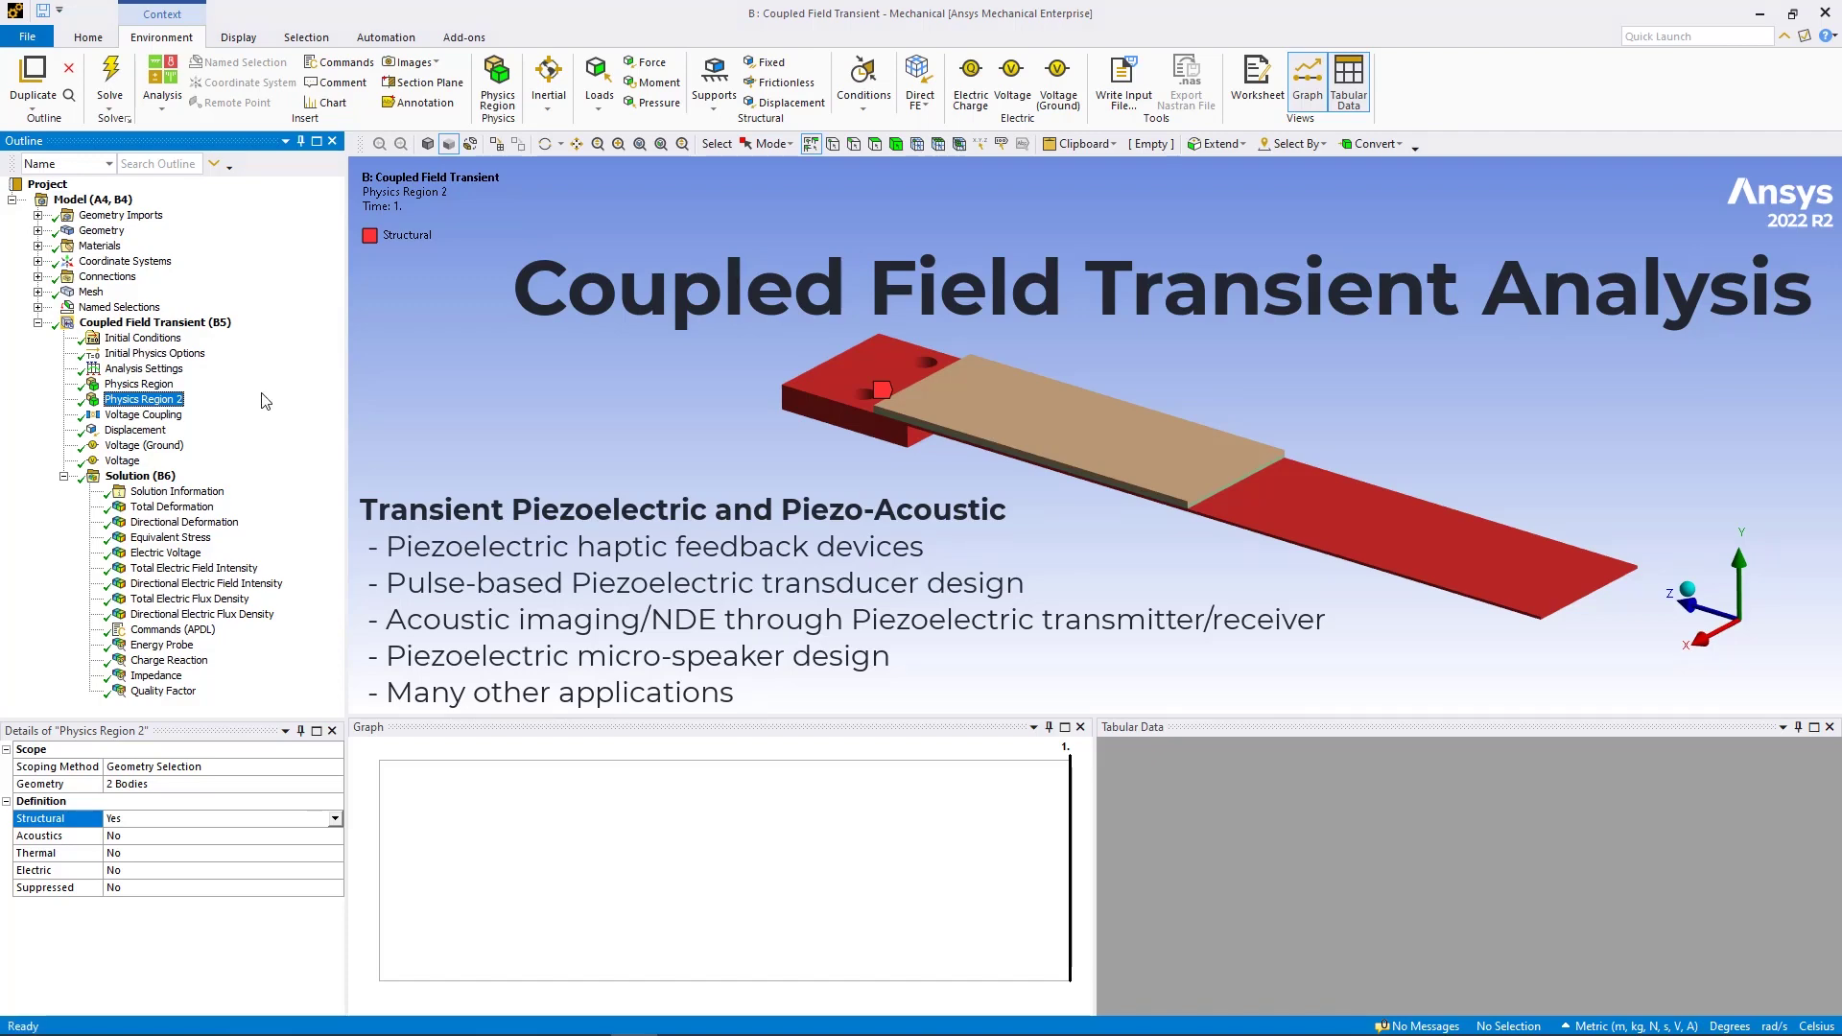
{"action": "key", "text": "Down"}
{"action": "key", "text": "Down"}
{"action": "key", "text": "Down"}
{"action": "key", "text": "Down"}
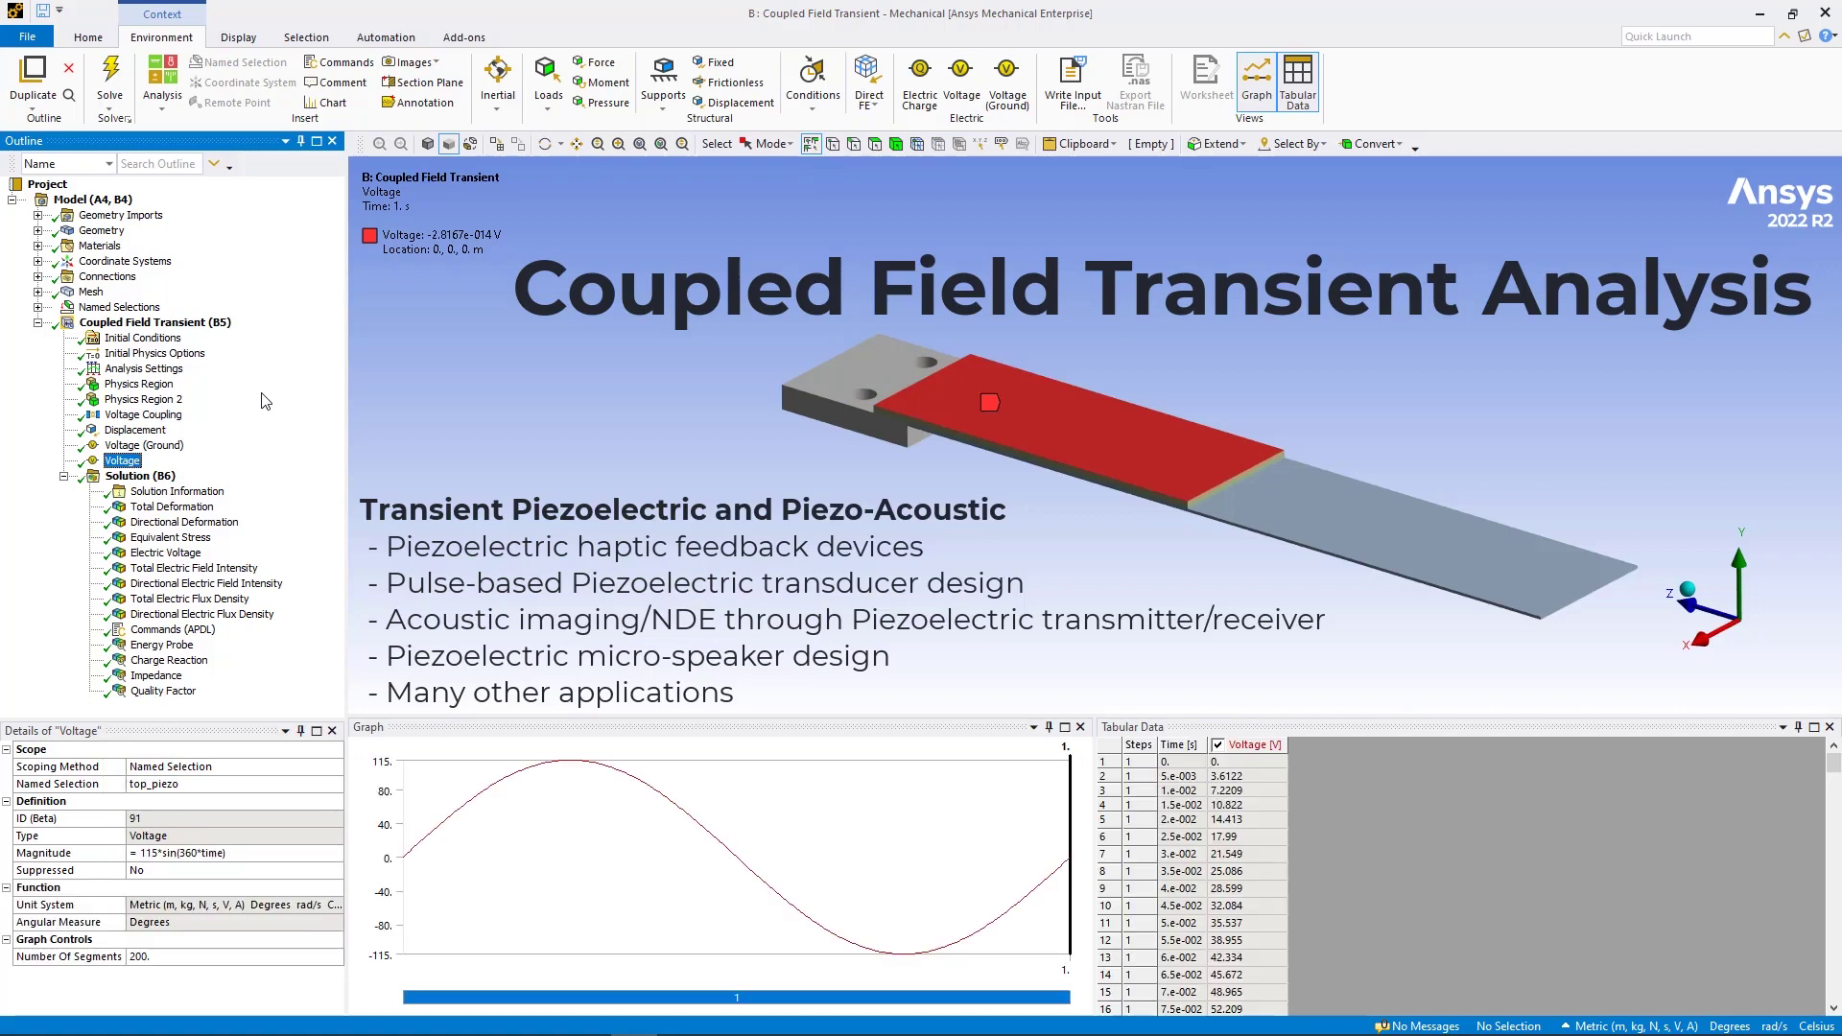
Review the Coupled Field Transient results in order, from Total Deformation through stress and voltage to the electric field and flux results
{"action": "key", "text": "Down"}
{"action": "key", "text": "Down"}
{"action": "key", "text": "Down"}
{"action": "key", "text": "Down"}
{"action": "key", "text": "Up"}
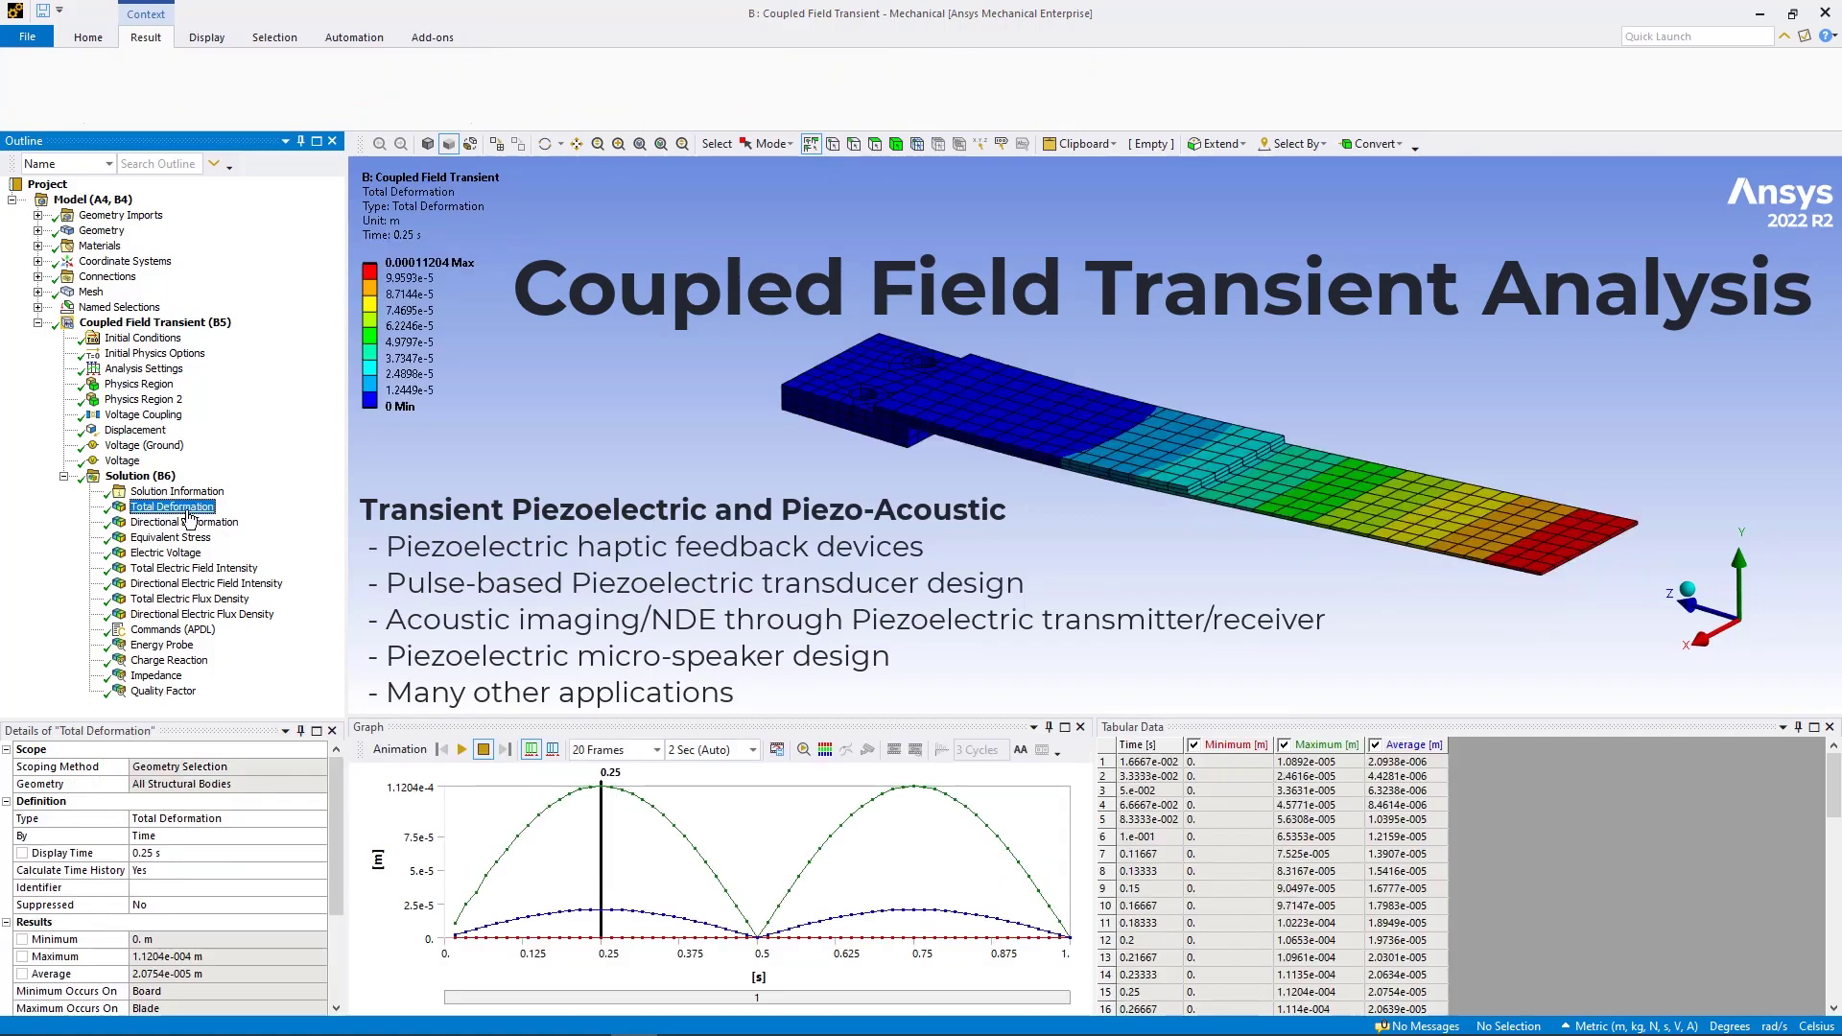
{"action": "key", "text": "Down"}
{"action": "key", "text": "Down"}
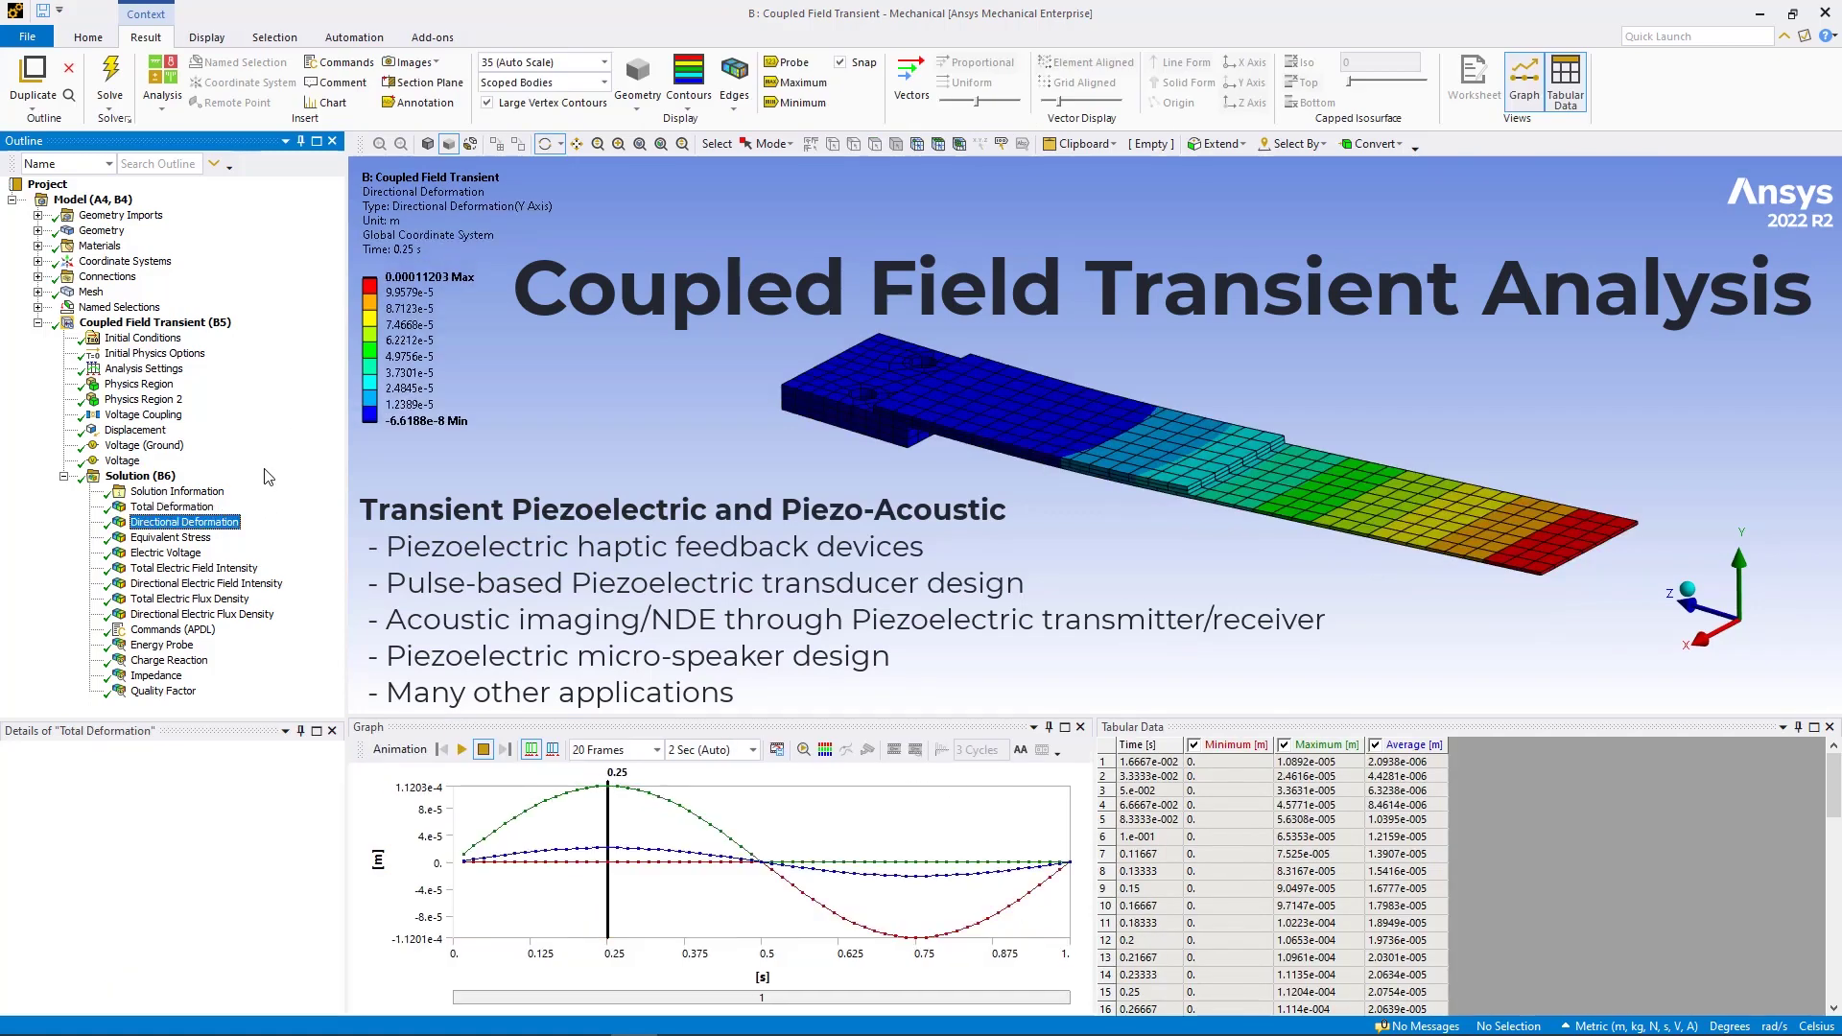
{"action": "key", "text": "Down"}
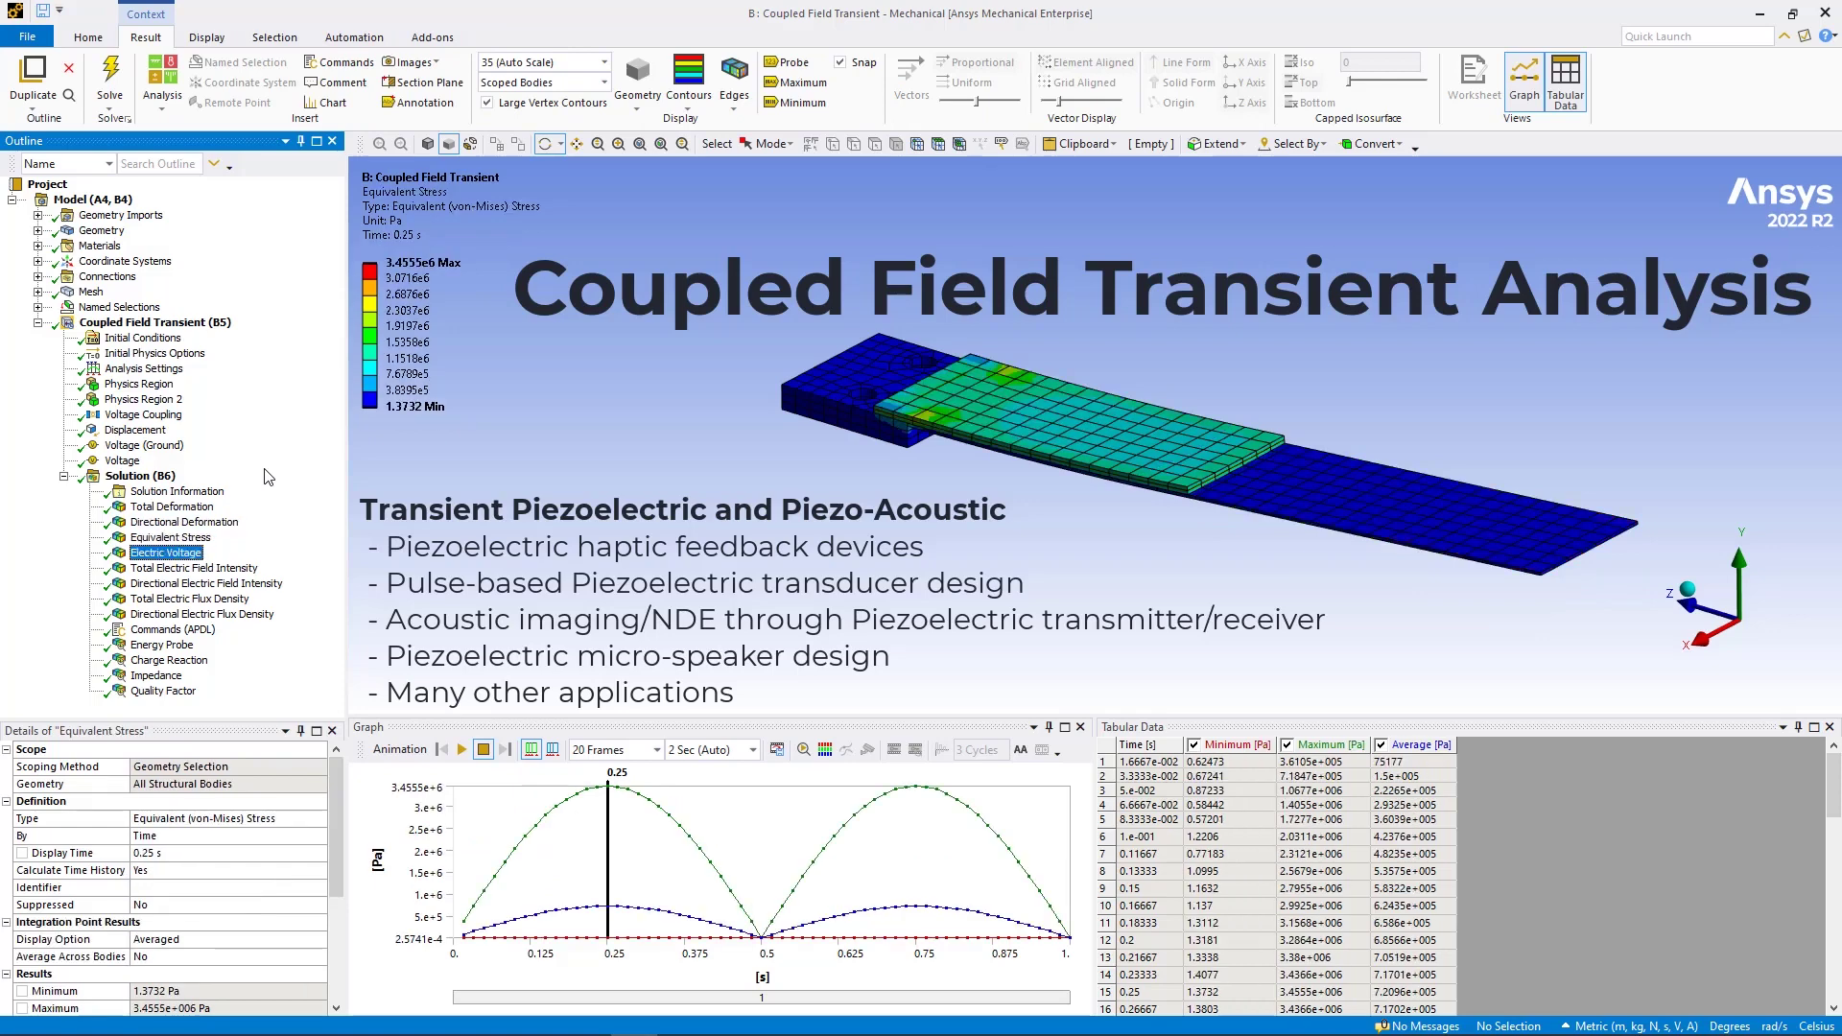
{"action": "key", "text": "Down"}
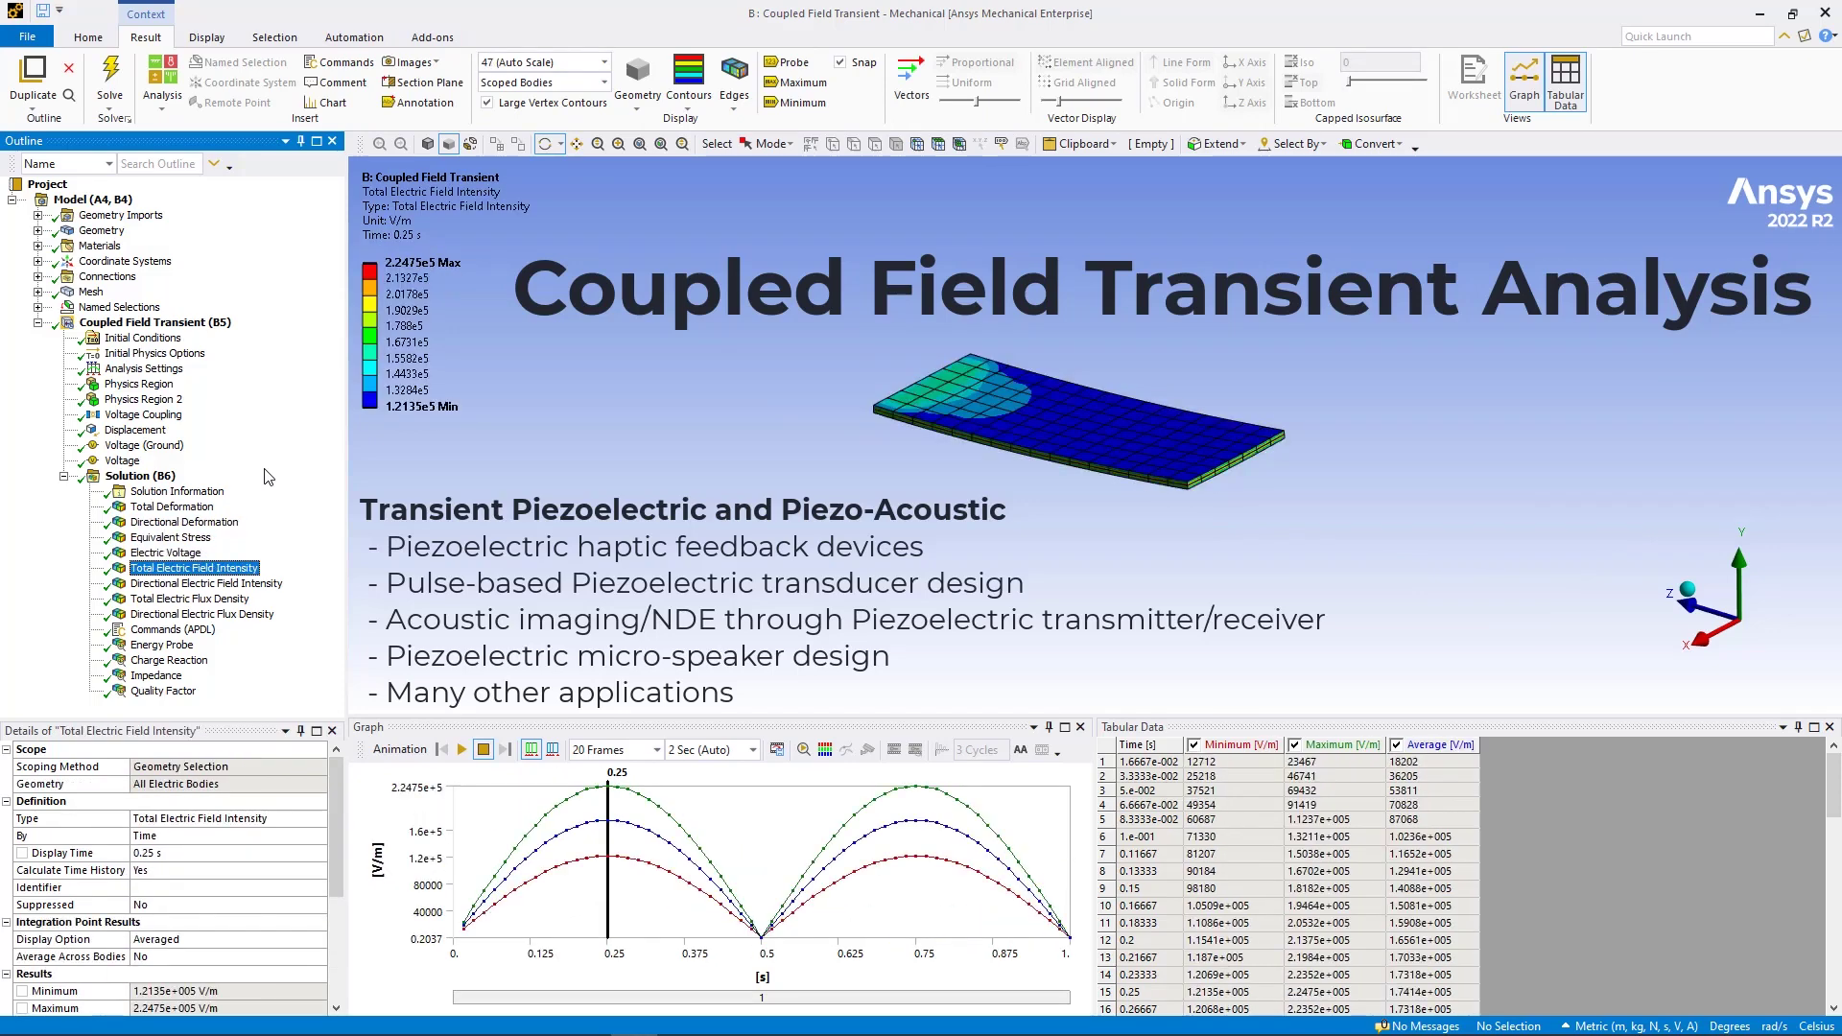
{"action": "key", "text": "Down"}
{"action": "key", "text": "Down"}
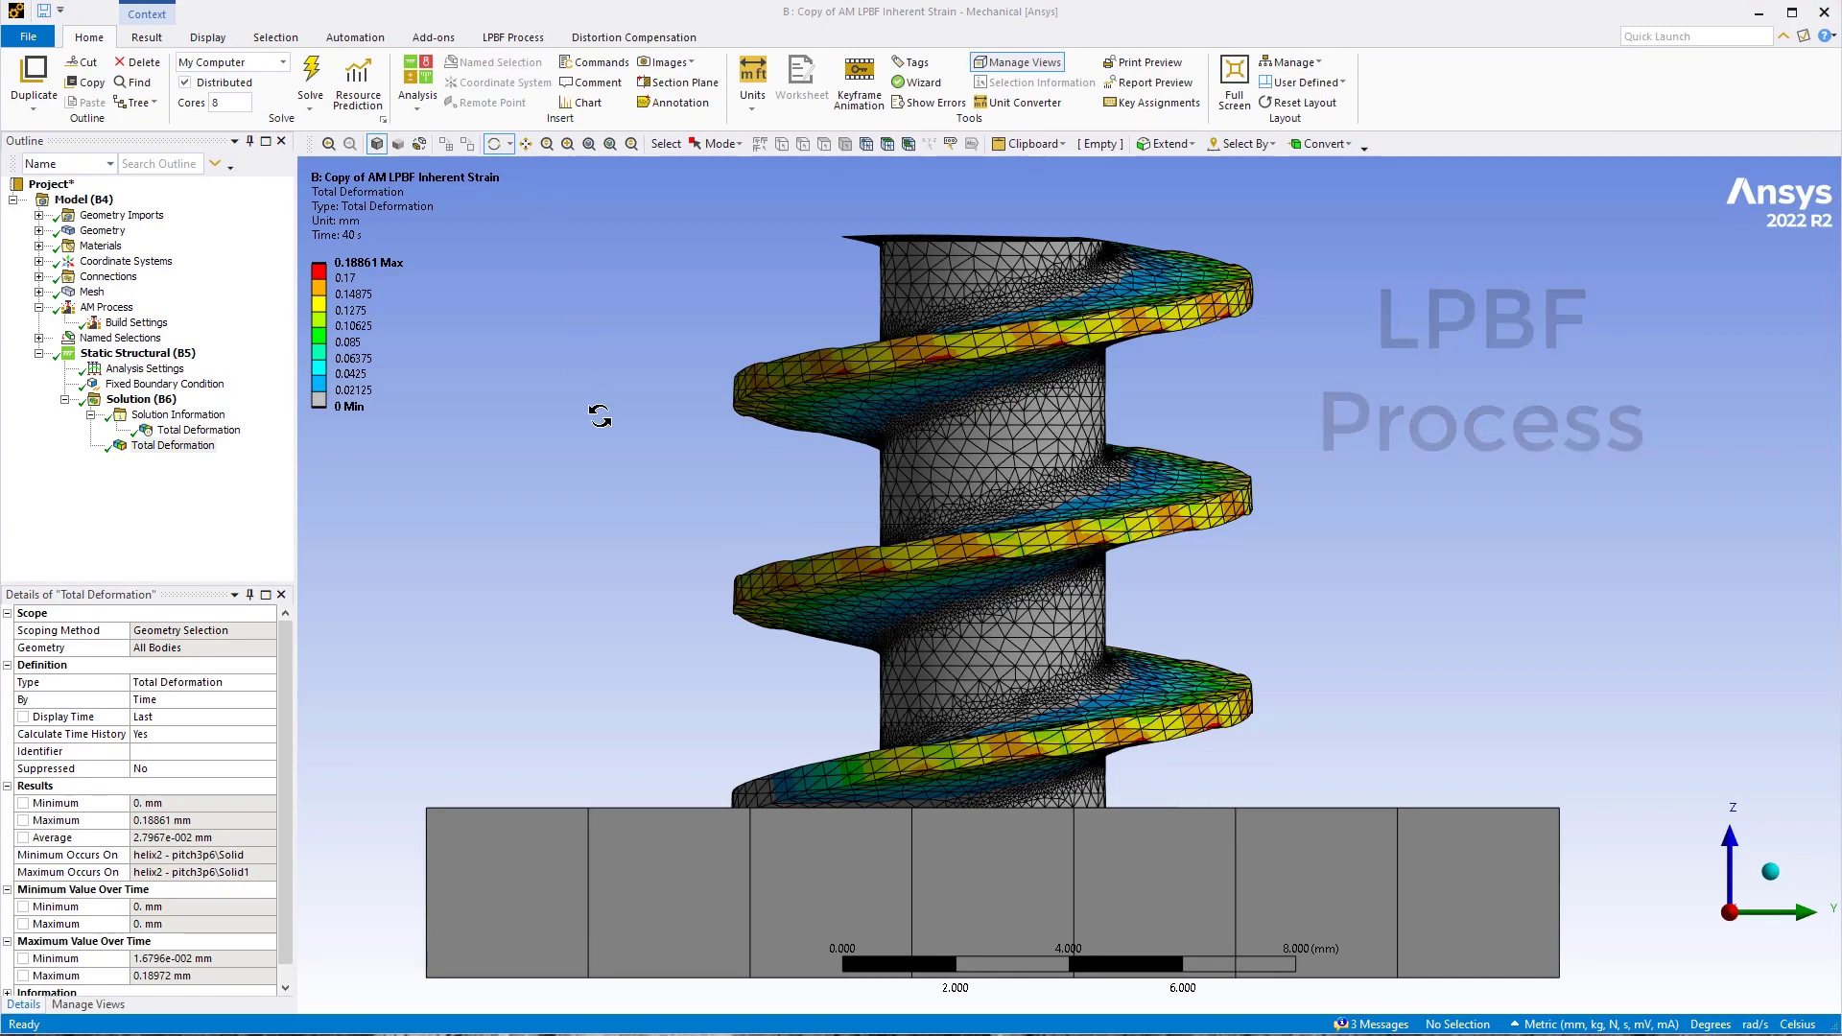
Inspect the helix part's deformation and view the Inherent Strain Definition options in its Build Settings, leaving the setting as is
{"action": "left_click_drag", "start_coordinate": [600, 415], "coordinate": [678, 528]}
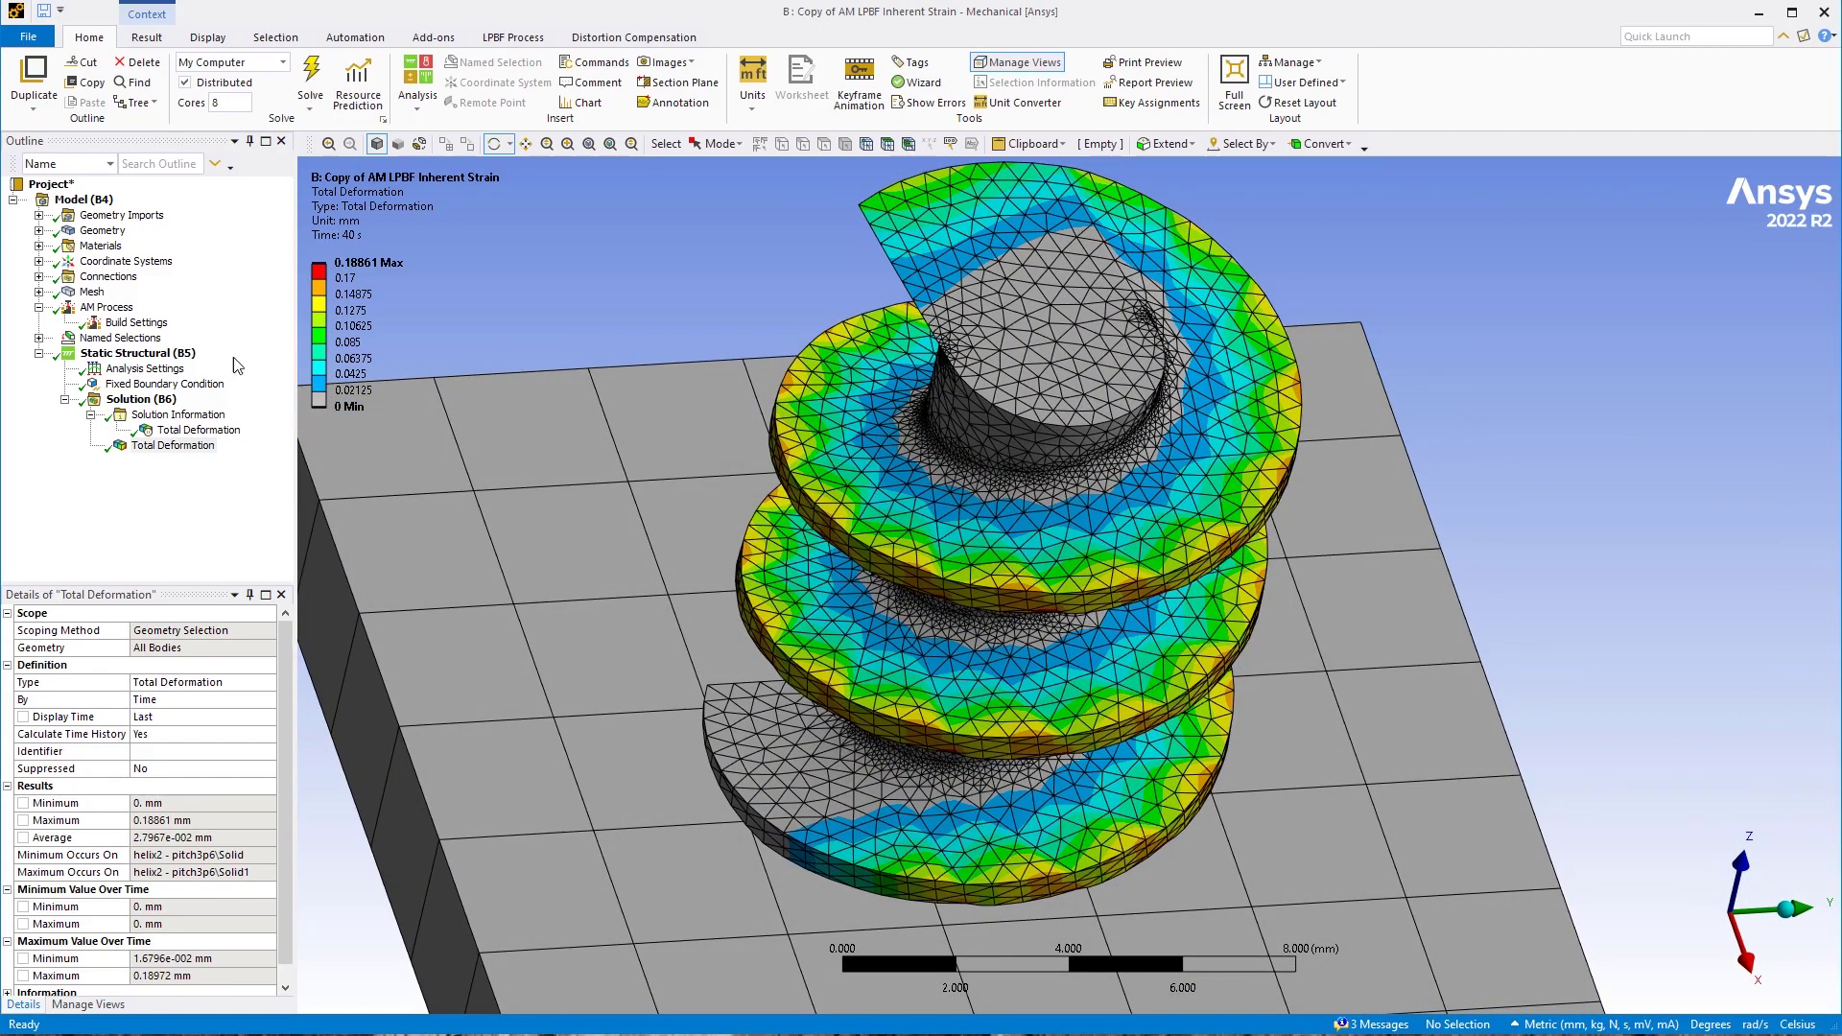
{"action": "left_click", "coordinate": [149, 324]}
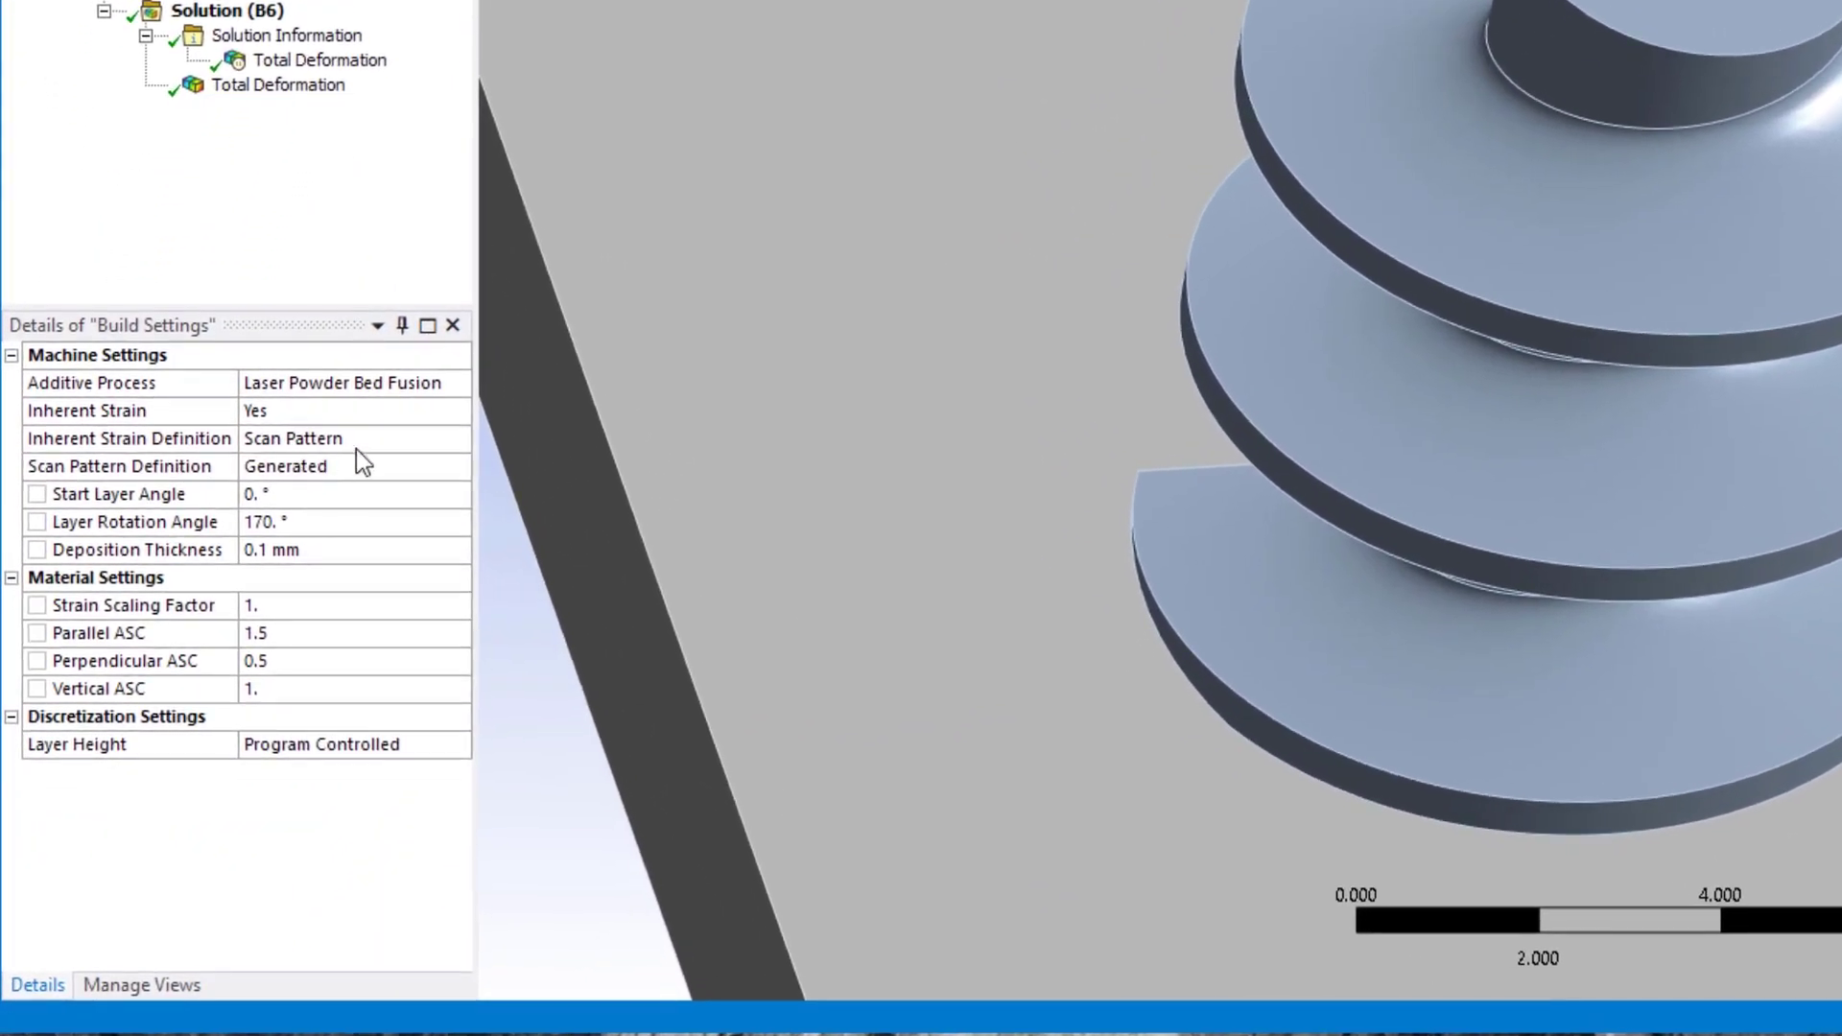
{"action": "left_click", "coordinate": [462, 440]}
{"action": "left_click", "coordinate": [459, 439]}
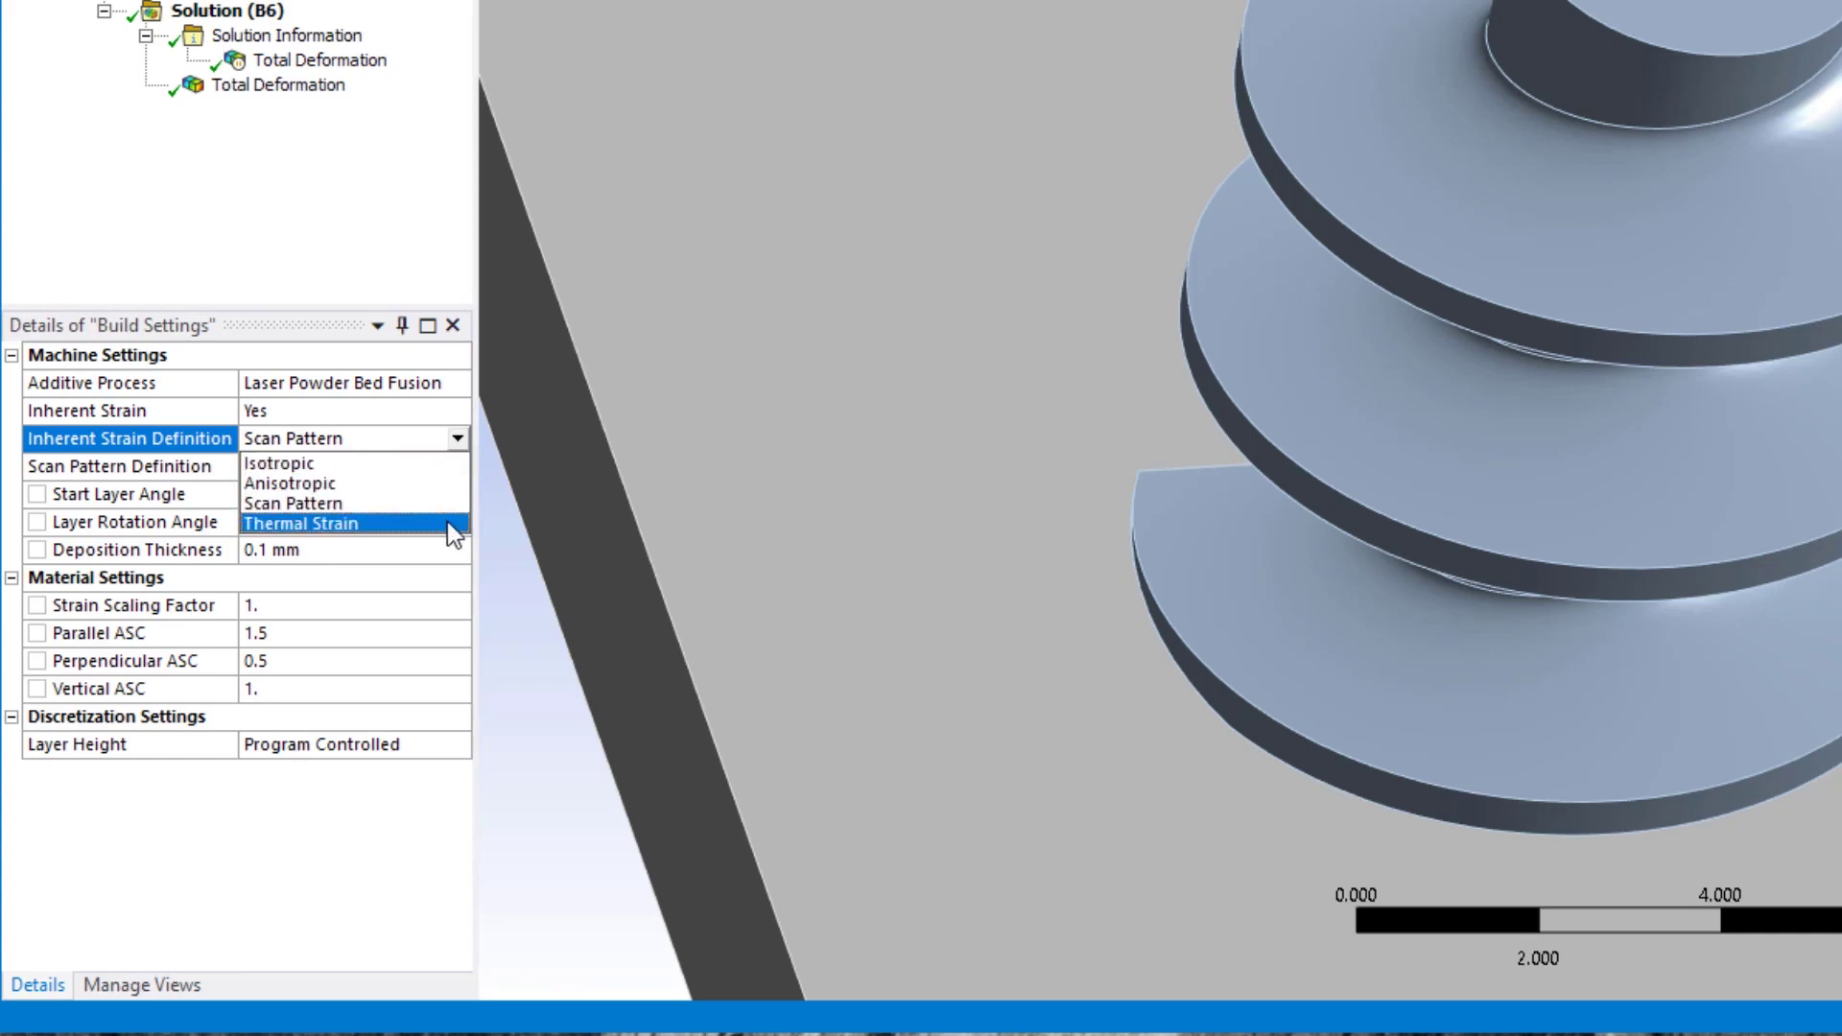
{"action": "key", "text": "Escape"}
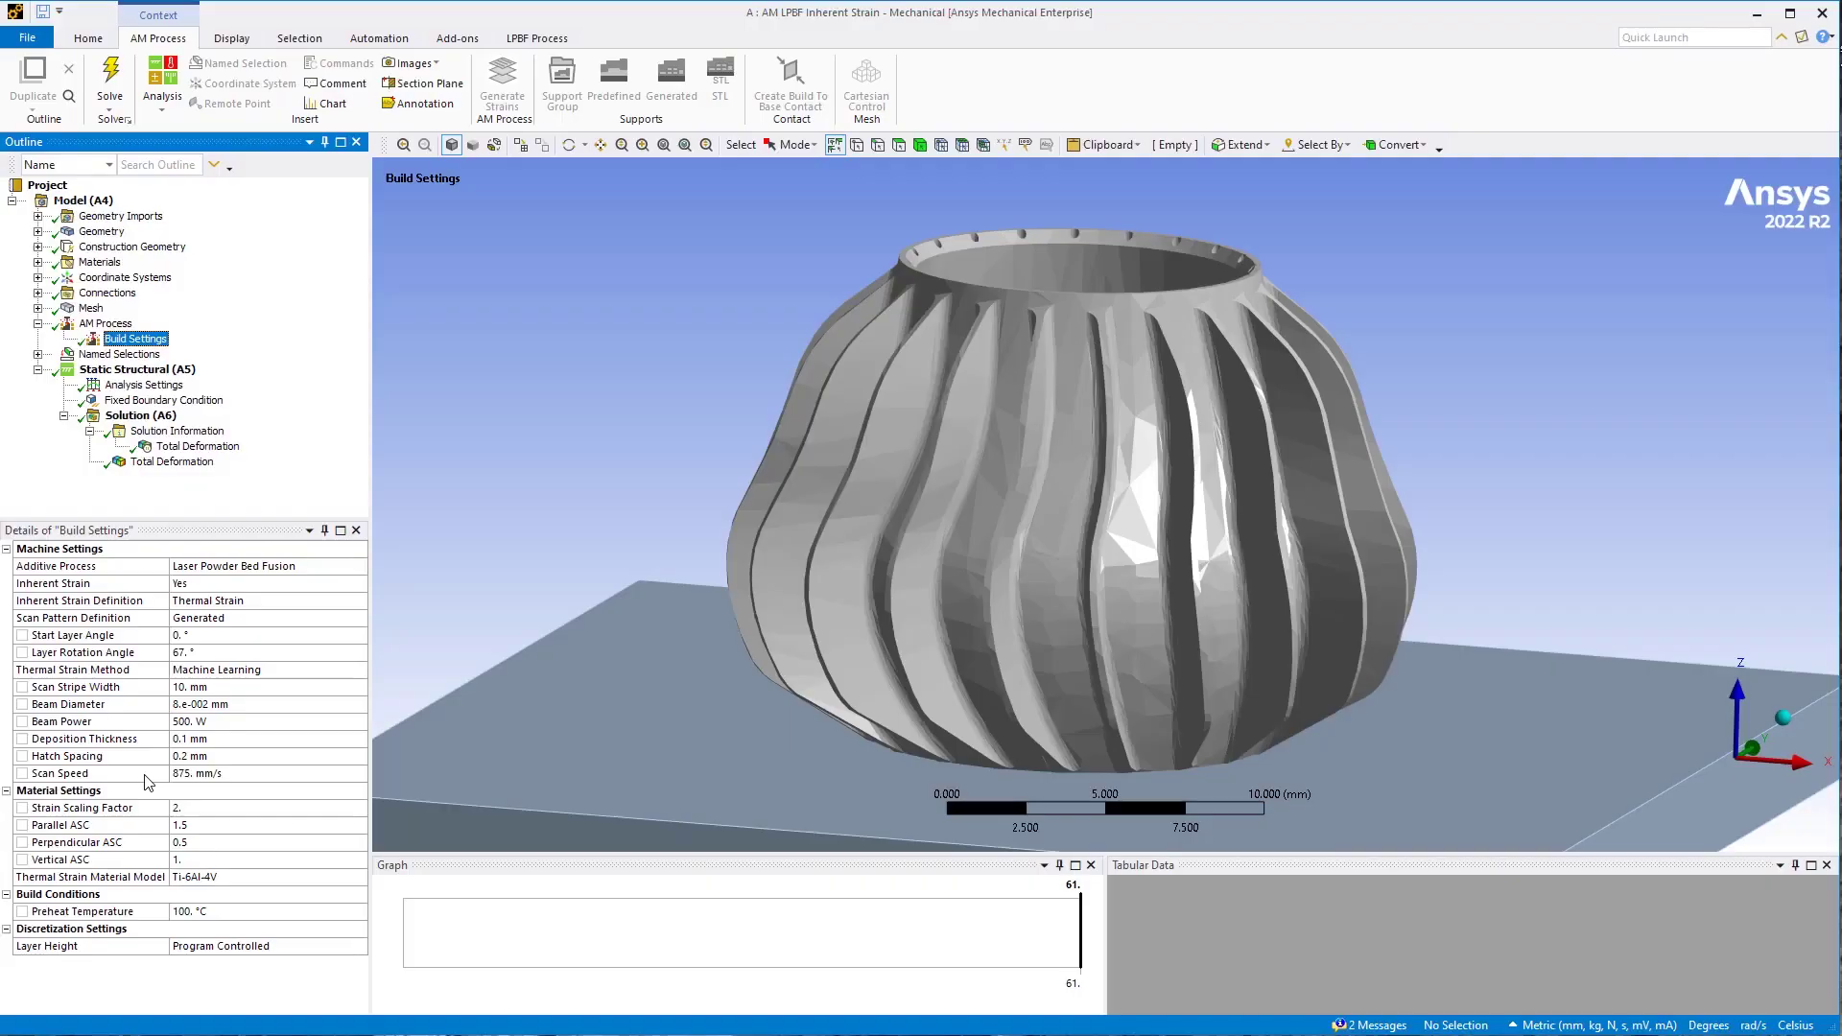
Display the impeller's Total Deformation result and play its build animation
{"action": "left_click", "coordinate": [174, 463]}
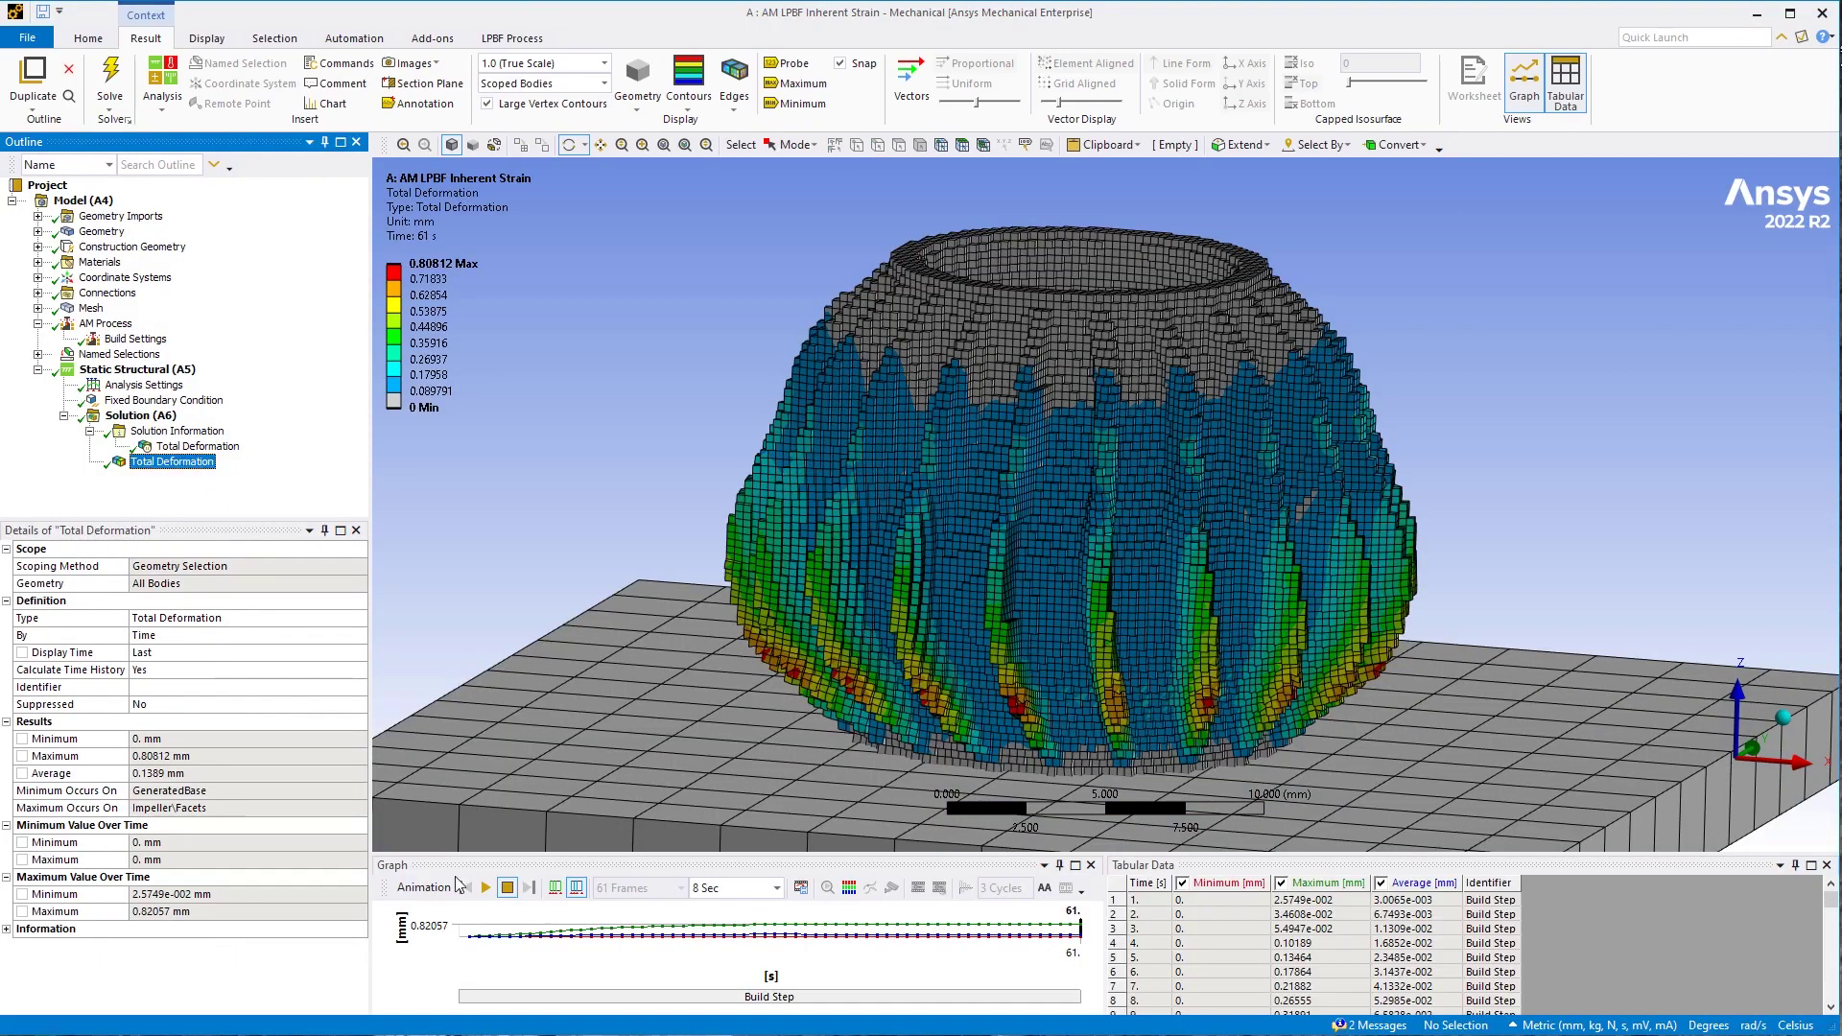
{"action": "left_click", "coordinate": [485, 889]}
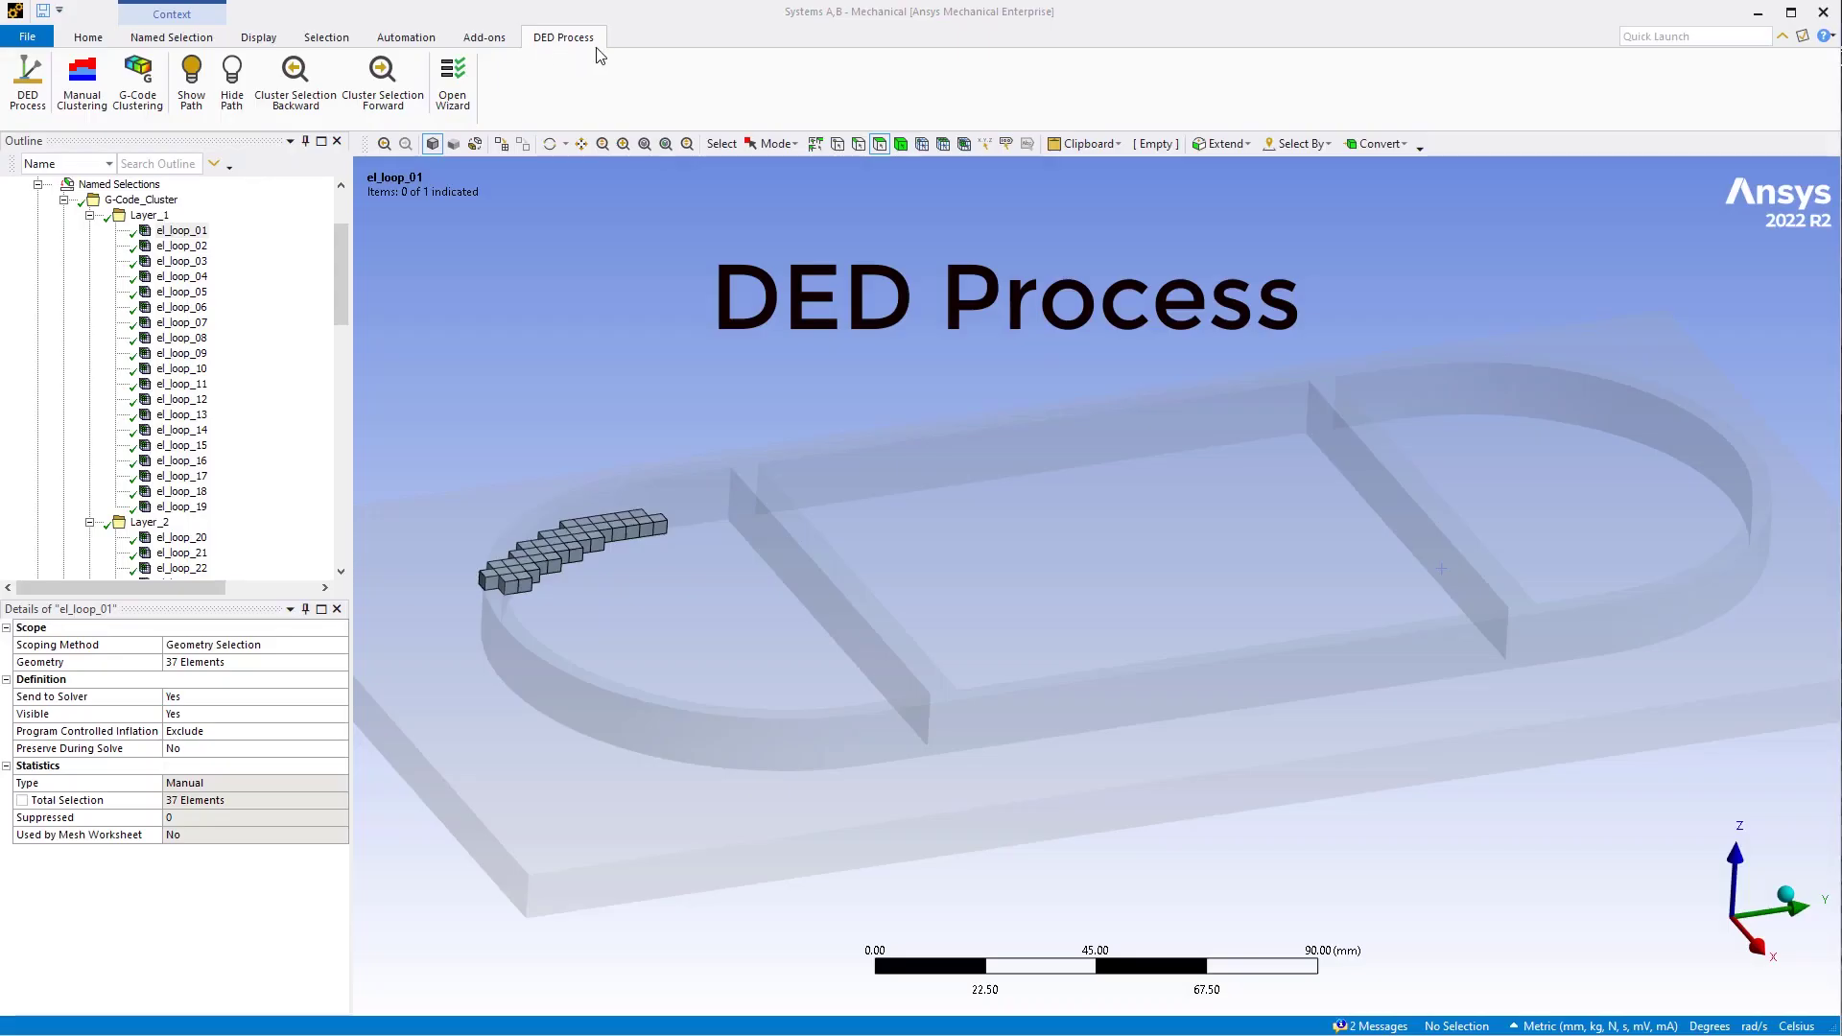
Step forward through the DED G-code clusters of Layer_1 from el_loop_01 to el_loop_14
{"action": "left_click", "coordinate": [384, 86]}
{"action": "left_click", "coordinate": [384, 86]}
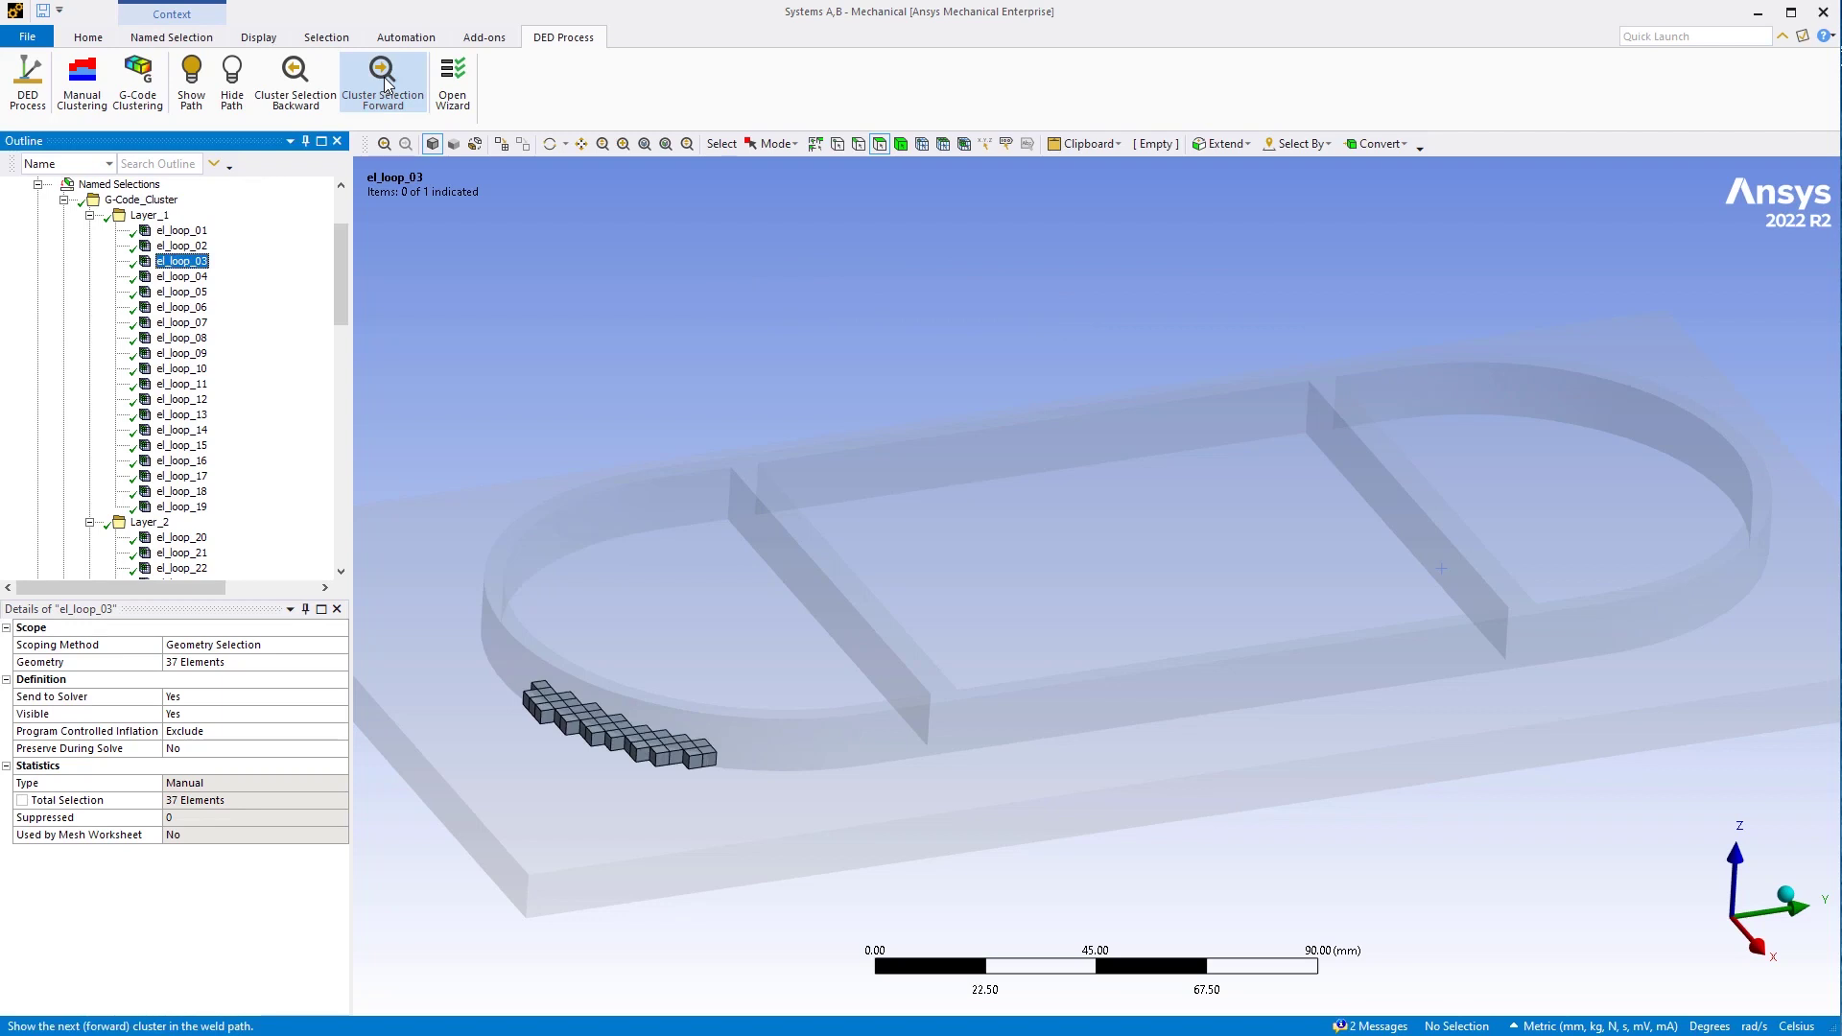
{"action": "left_click", "coordinate": [386, 85]}
{"action": "left_click", "coordinate": [384, 87]}
{"action": "left_click", "coordinate": [384, 86]}
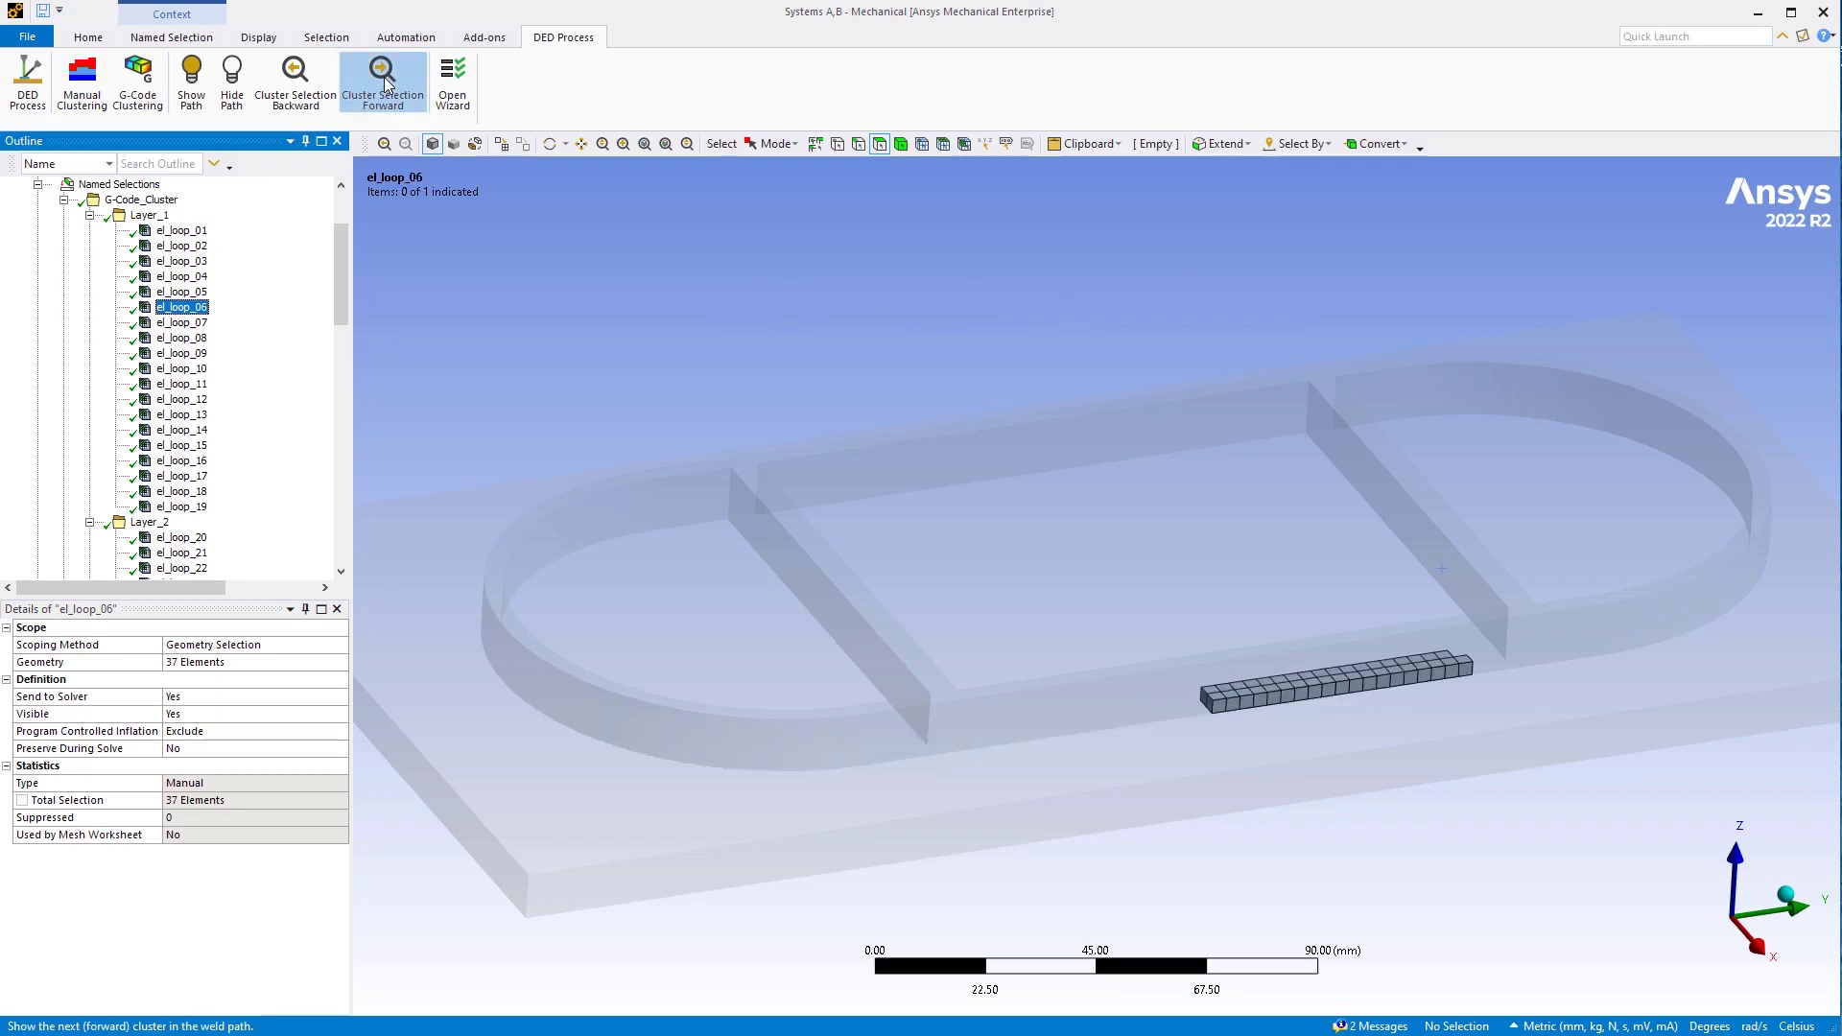
{"action": "left_click", "coordinate": [383, 87]}
{"action": "left_click", "coordinate": [384, 86]}
{"action": "left_click", "coordinate": [384, 86]}
{"action": "left_click", "coordinate": [384, 86]}
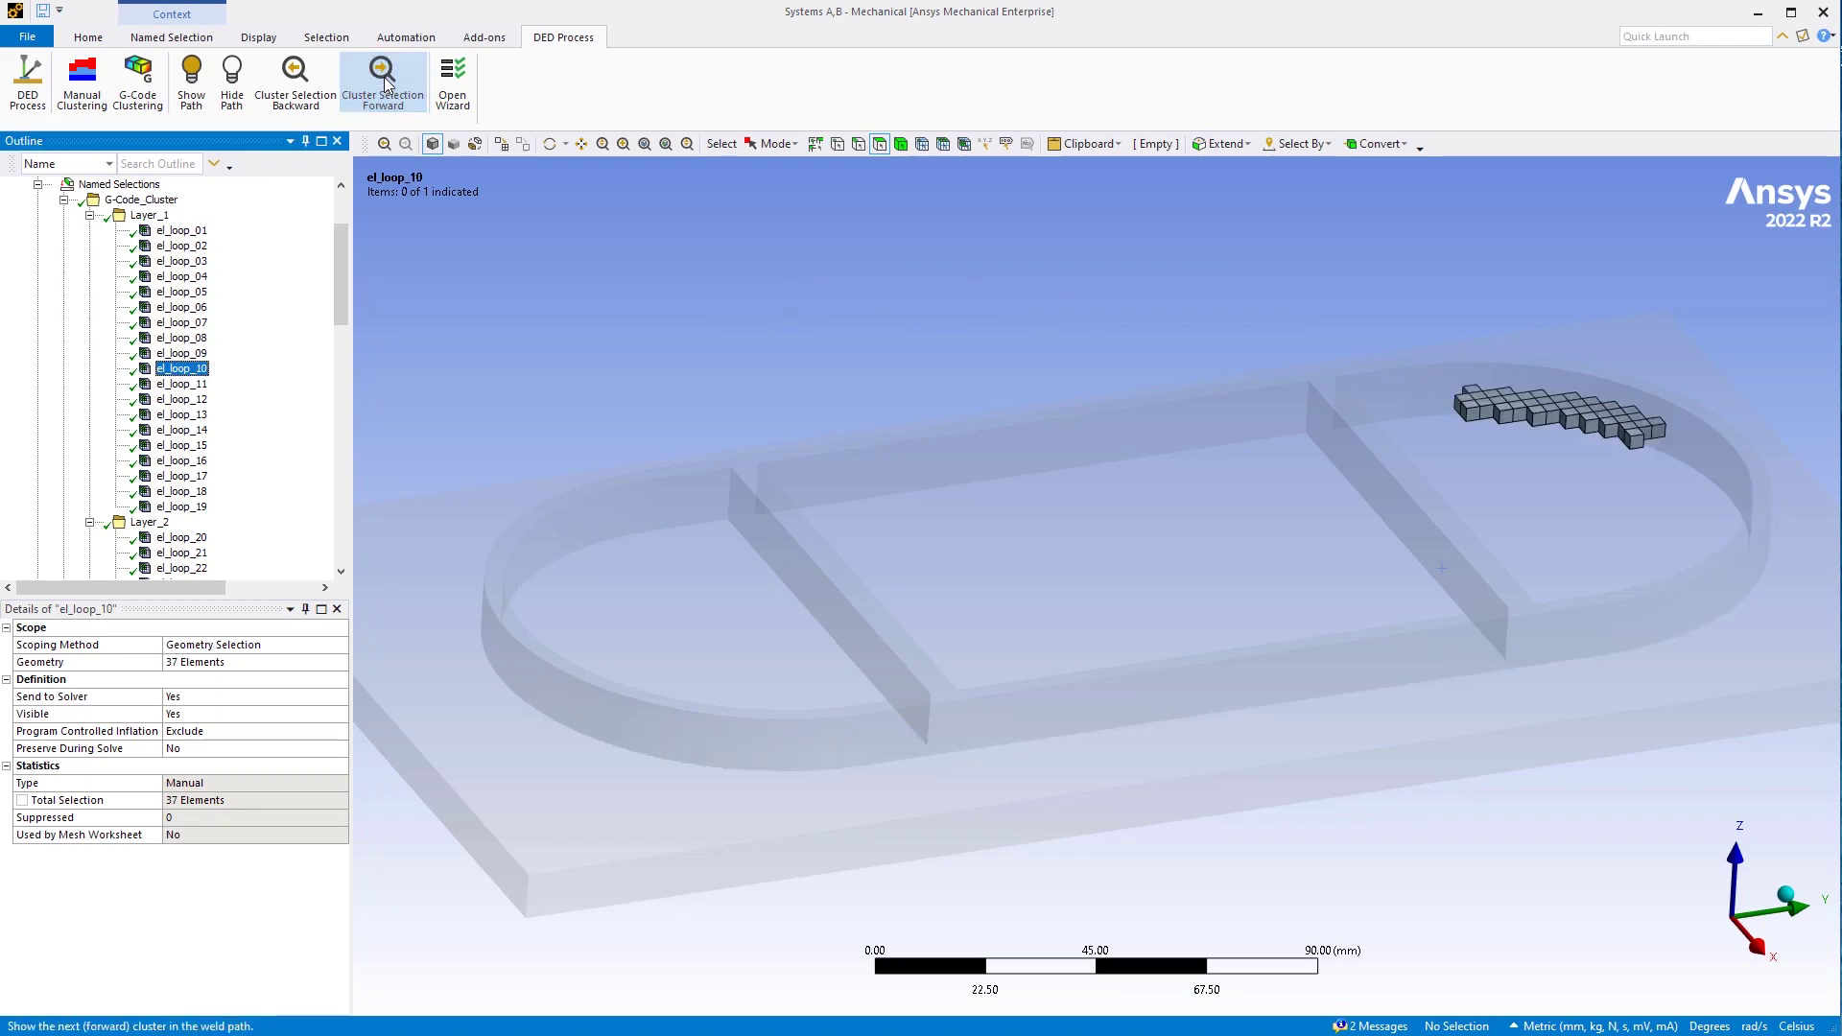
{"action": "left_click", "coordinate": [384, 86]}
{"action": "left_click", "coordinate": [384, 86]}
{"action": "left_click", "coordinate": [384, 86]}
{"action": "left_click", "coordinate": [384, 87]}
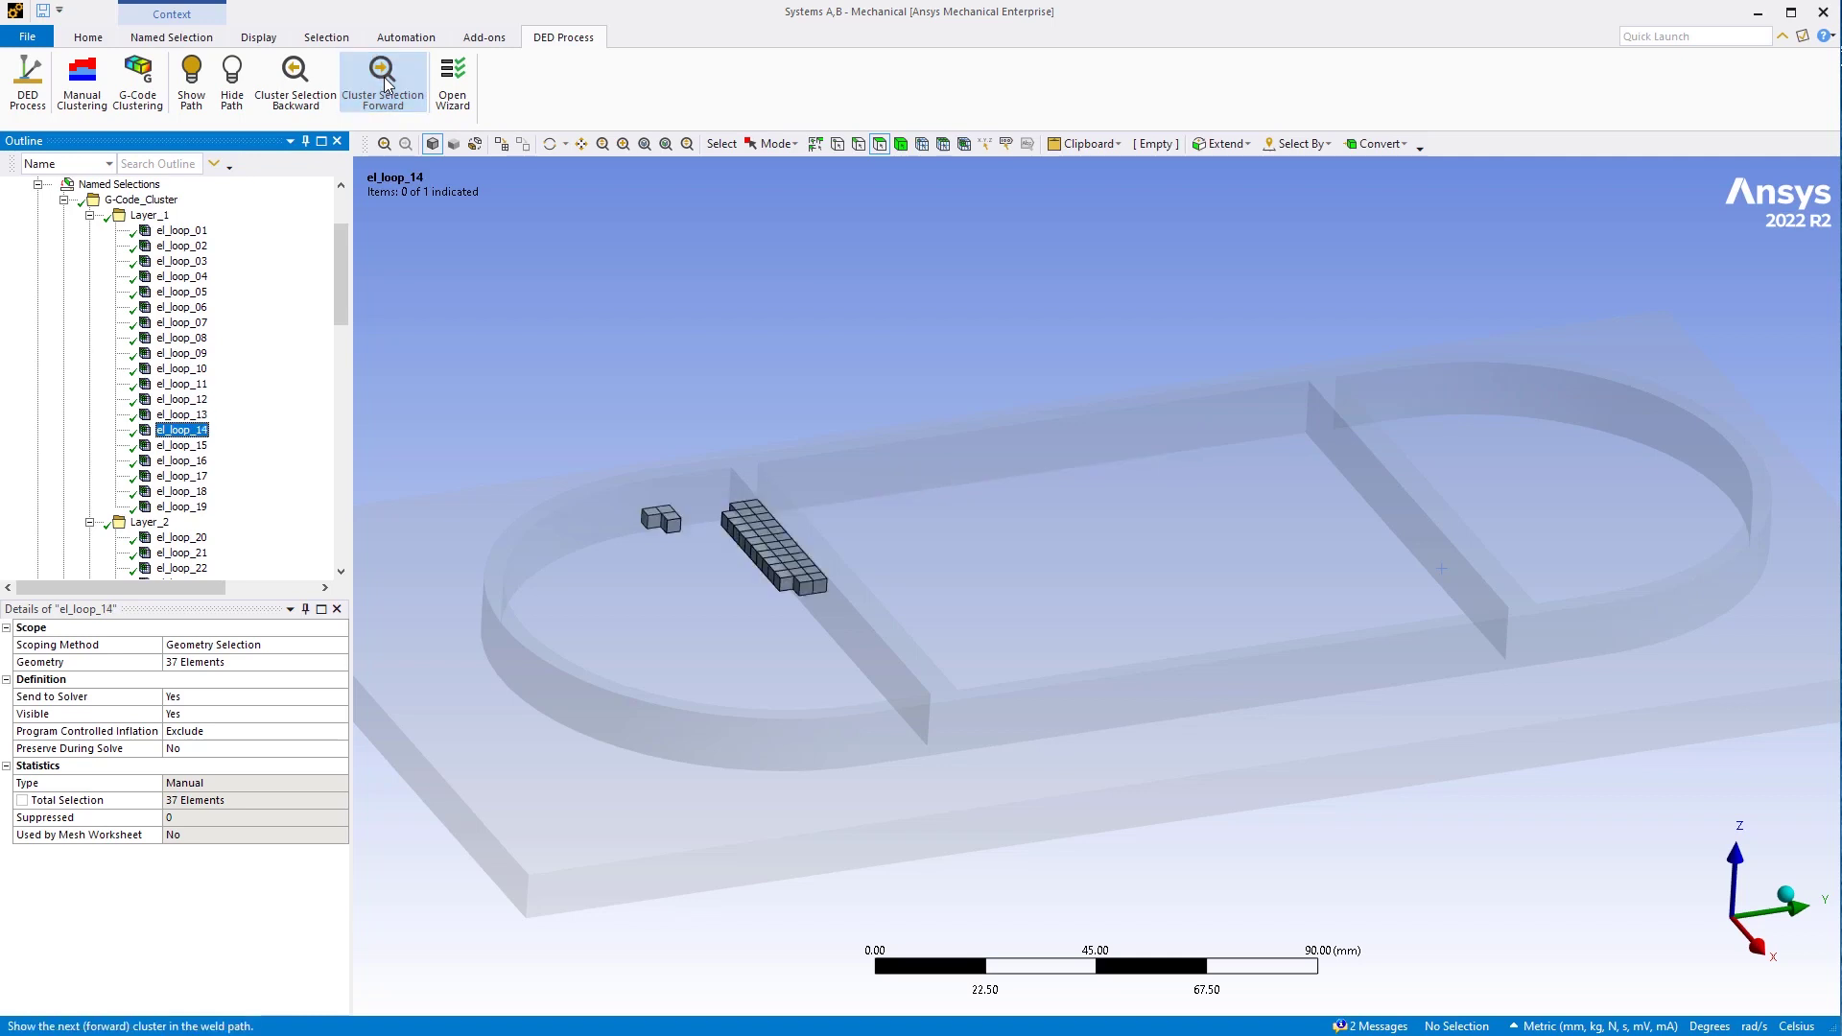
Step forward through the remaining DED G-code clusters of Layer_1, from el_loop_15 to el_loop_19
{"action": "left_click", "coordinate": [384, 87]}
{"action": "left_click", "coordinate": [384, 86]}
{"action": "left_click", "coordinate": [384, 86]}
{"action": "left_click", "coordinate": [384, 86]}
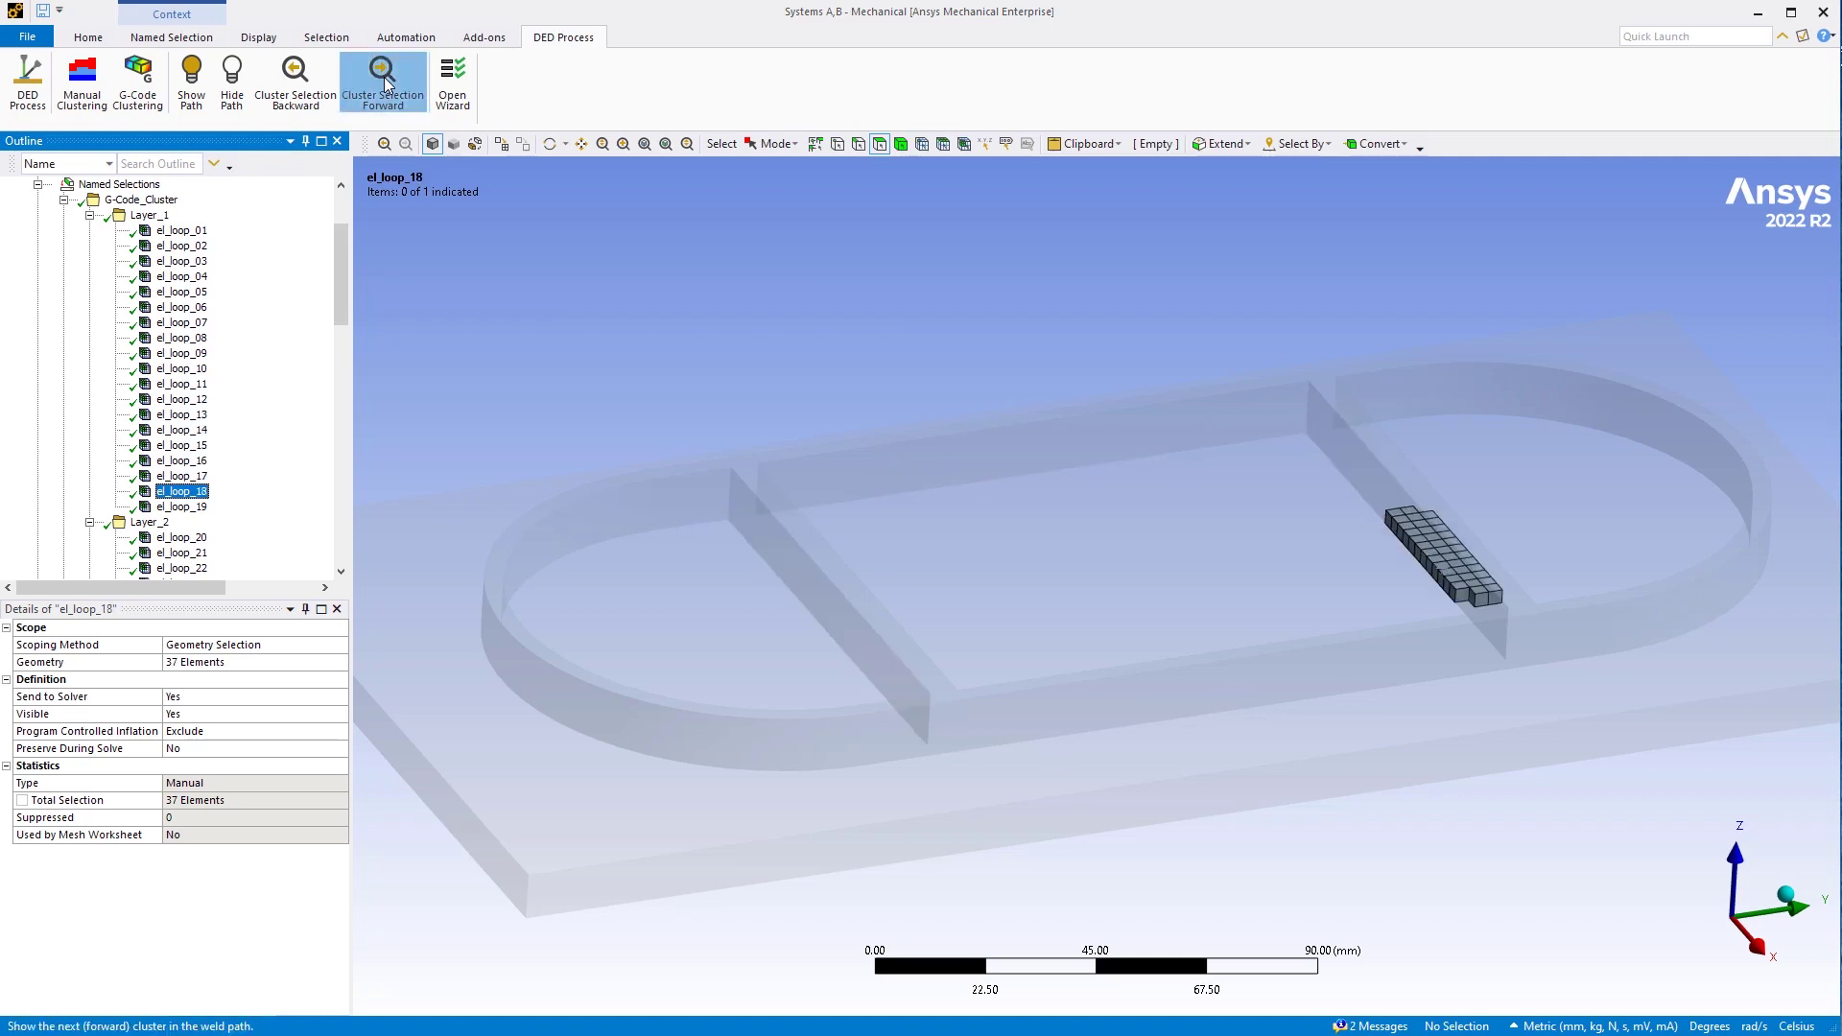
{"action": "left_click", "coordinate": [384, 86]}
{"action": "left_click", "coordinate": [388, 84]}
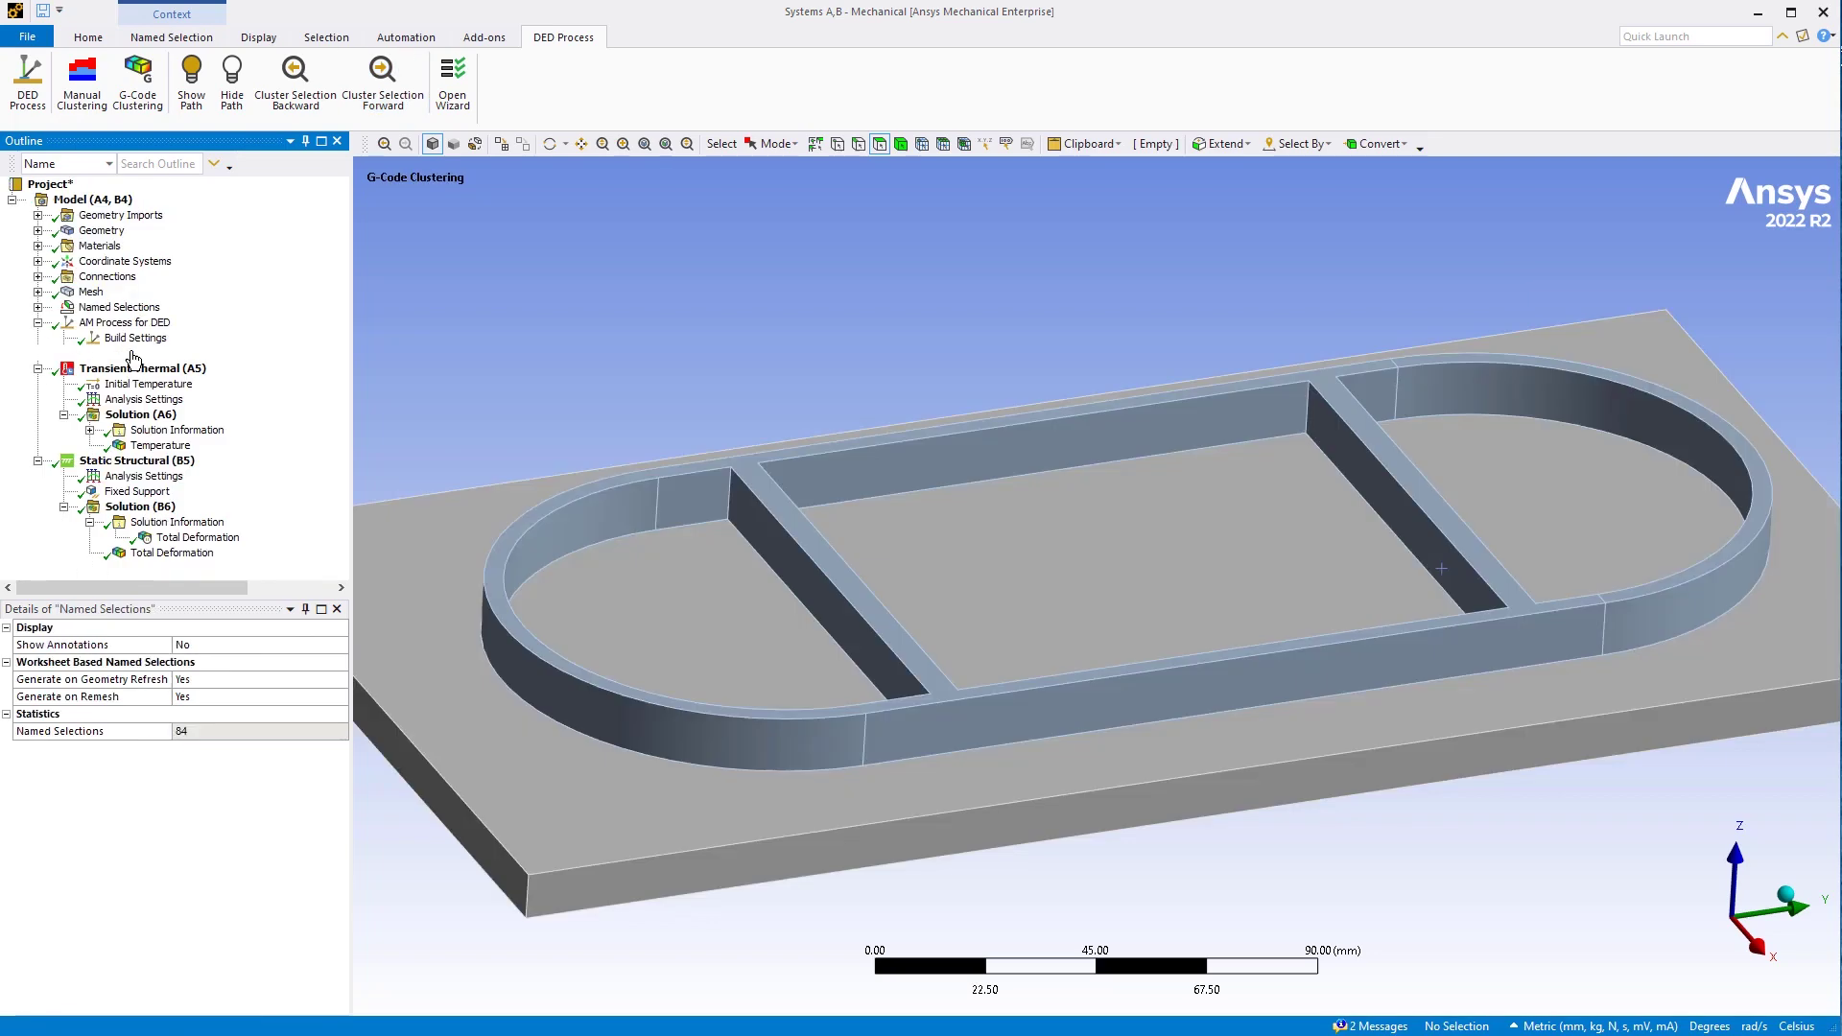
Review the G-Code Clustering object's settings, from the imported G-code file to the G-code transformation and statistics
{"action": "left_click", "coordinate": [146, 353]}
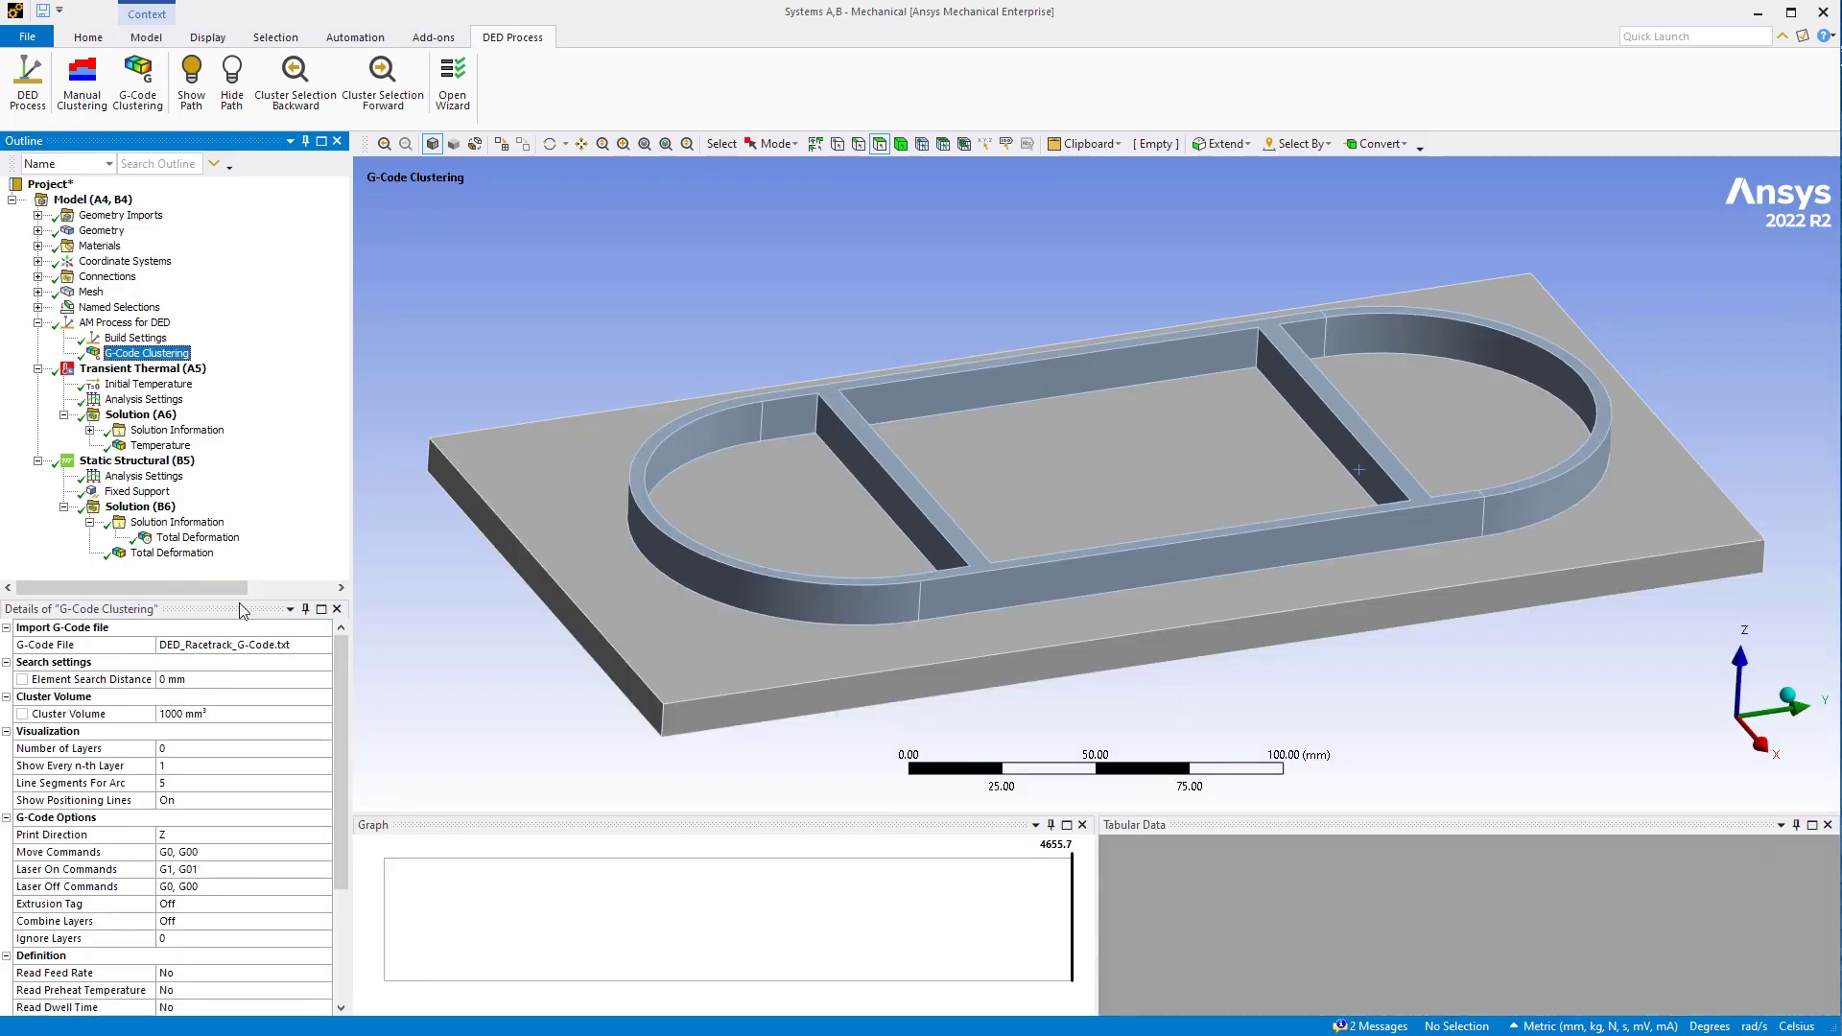
{"action": "left_click_drag", "start_coordinate": [240, 598], "coordinate": [255, 509]}
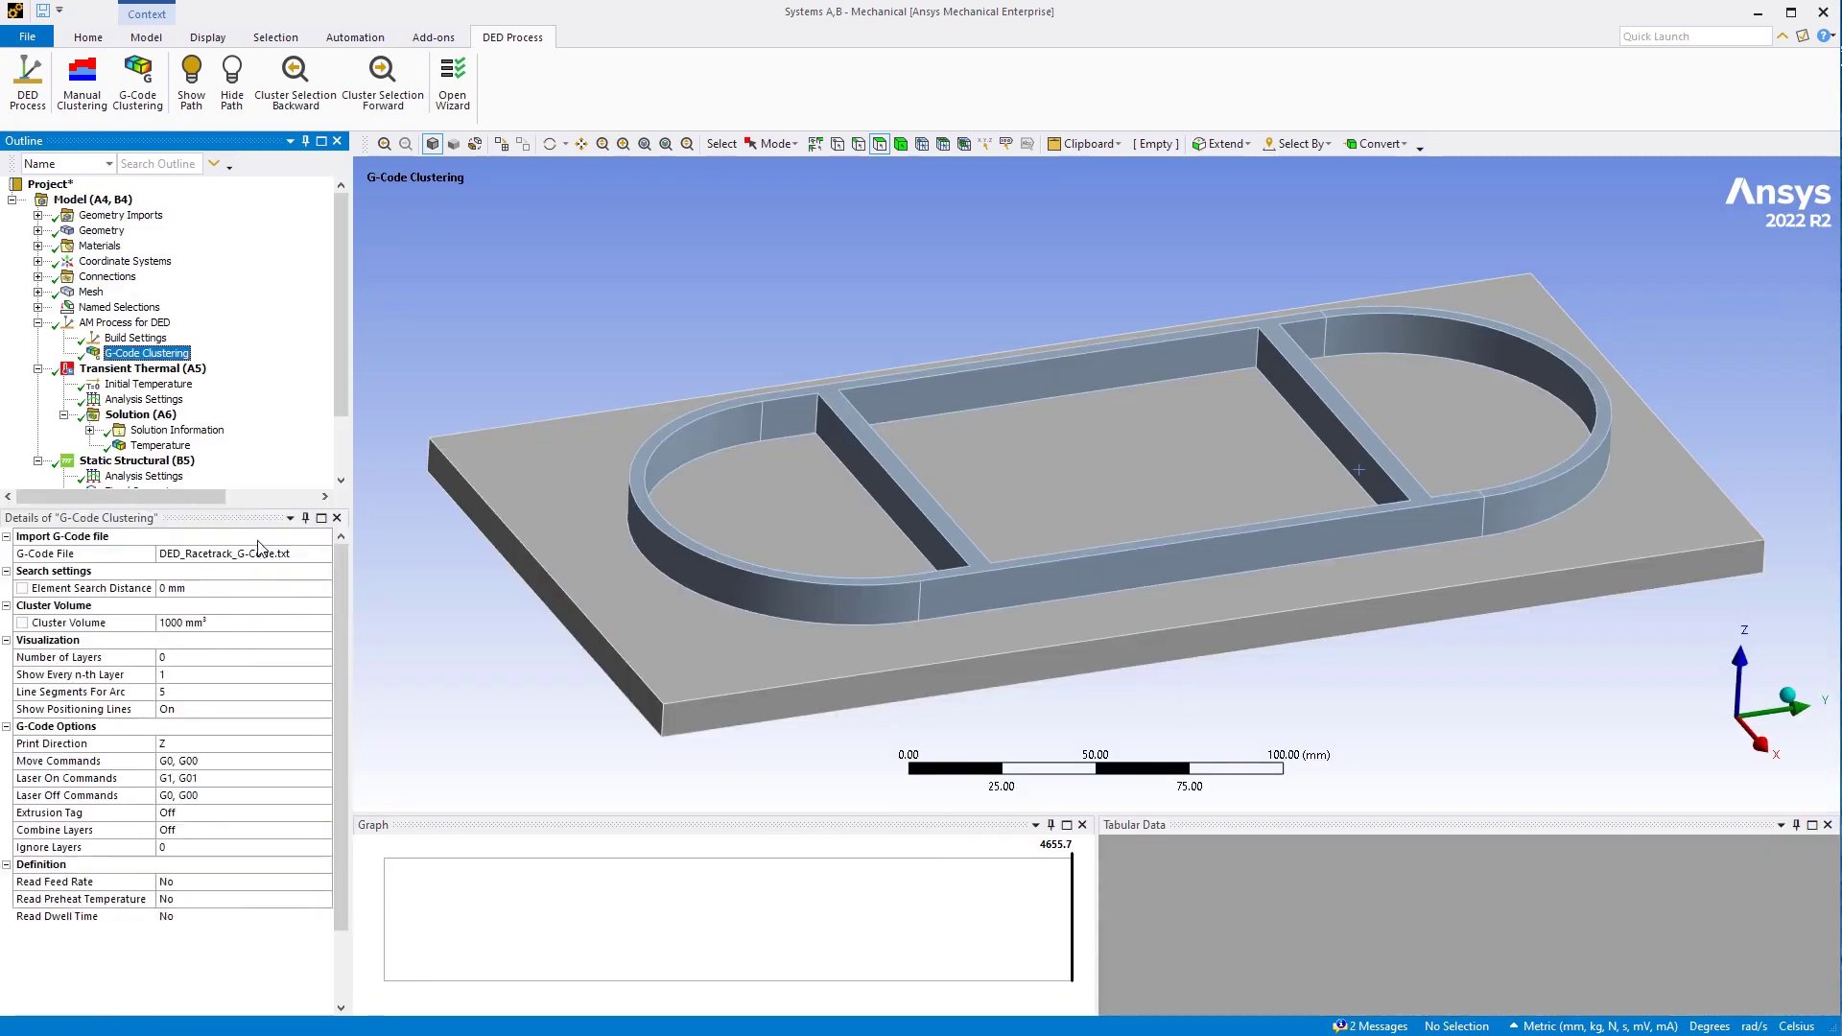
{"action": "left_click_drag", "start_coordinate": [338, 717], "coordinate": [346, 794]}
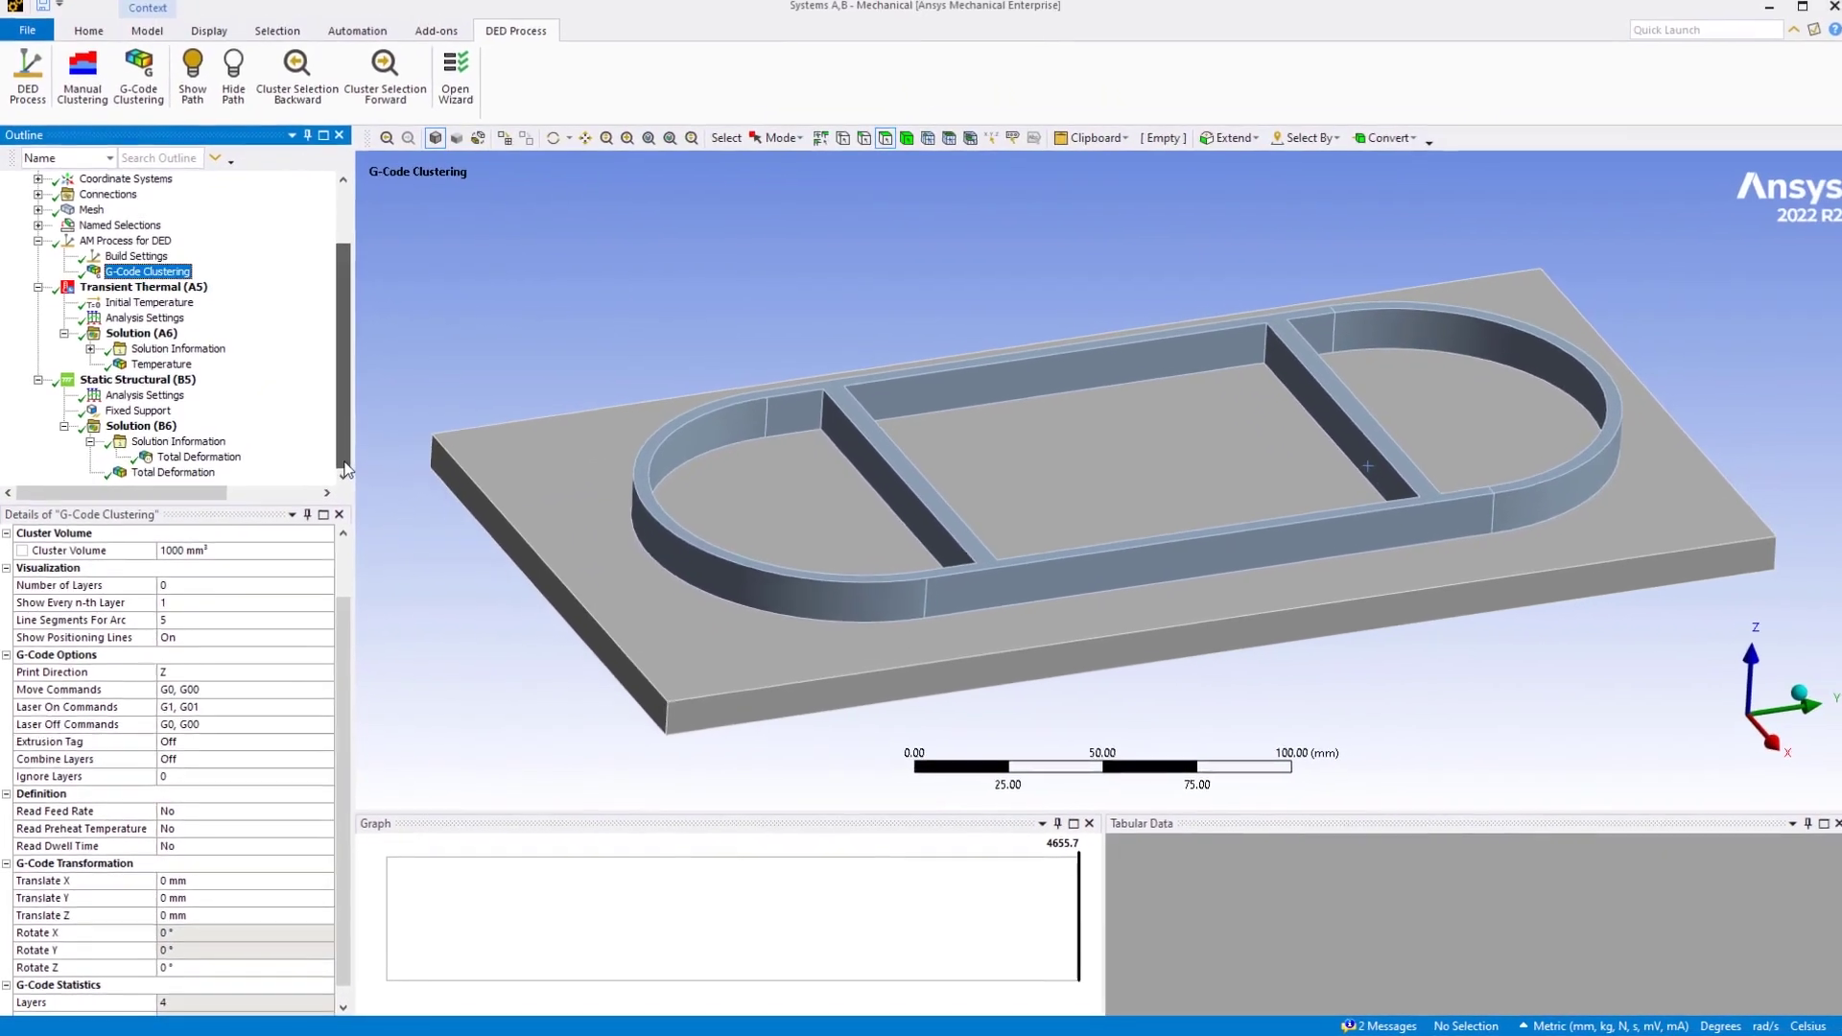
Display the DED structural Total Deformation result for the racetrack part and play its build animation
{"action": "left_click", "coordinate": [182, 477]}
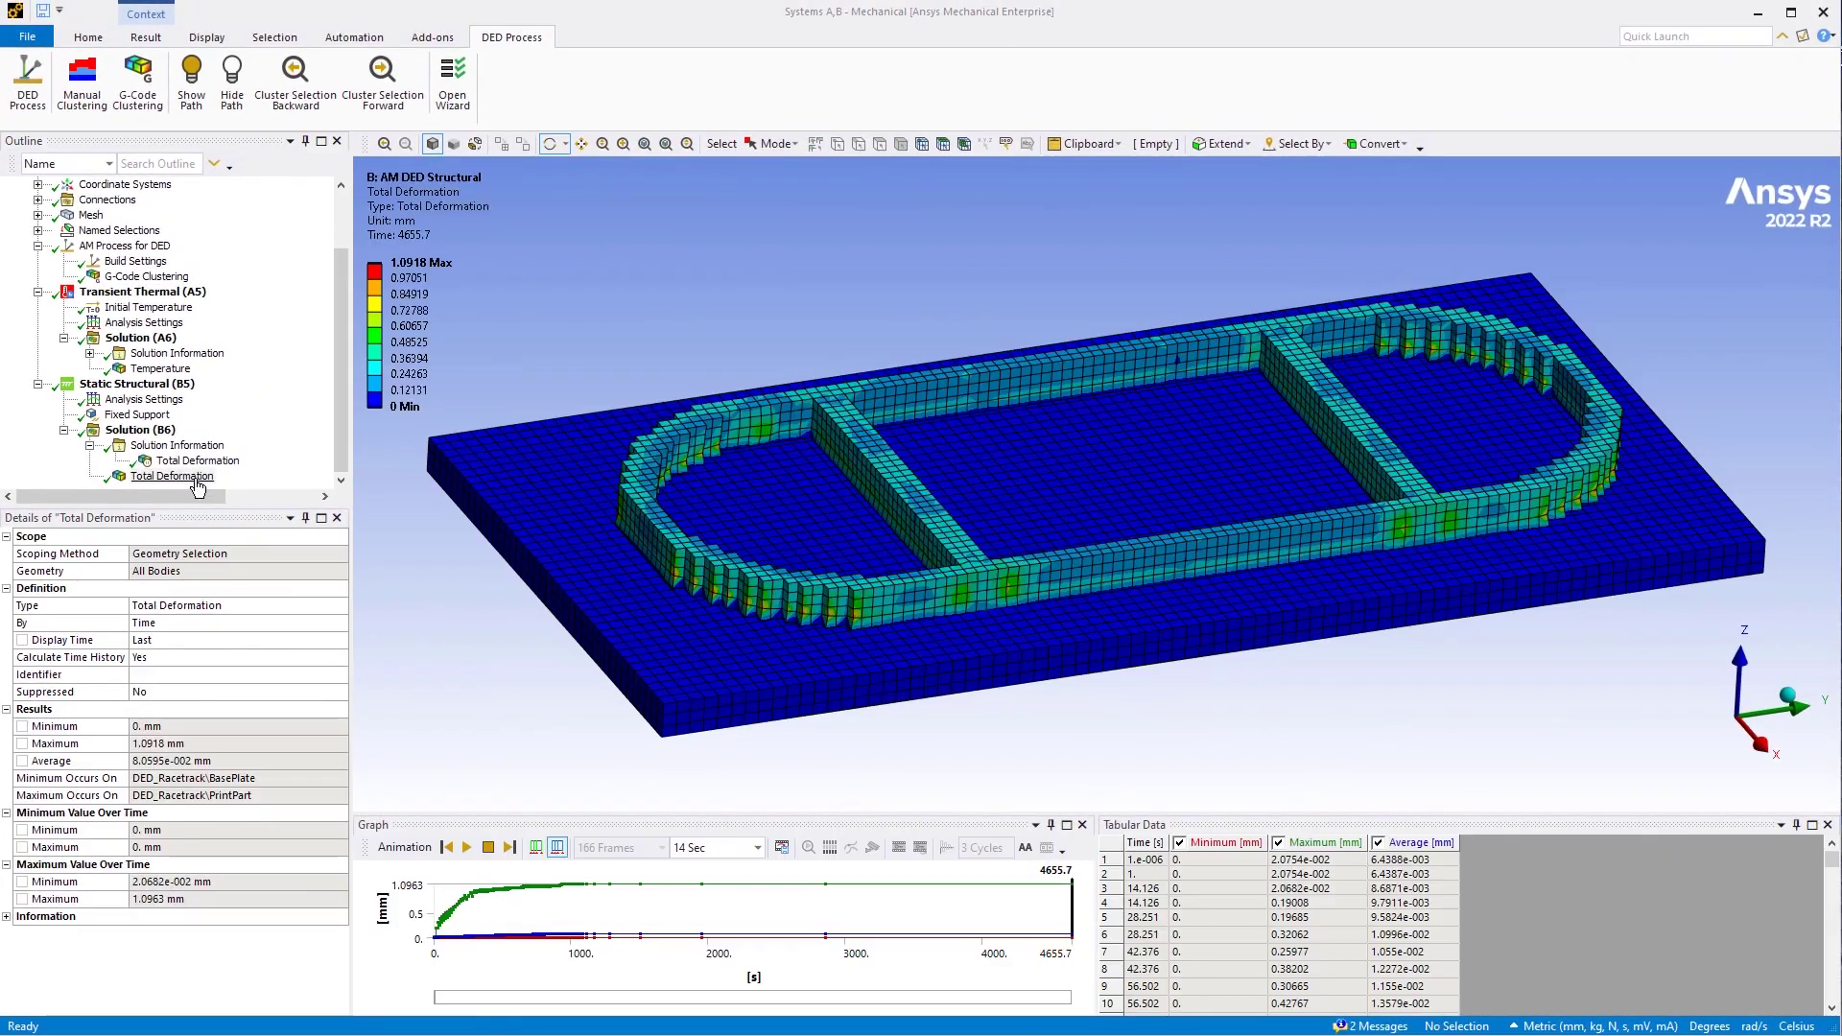
{"action": "left_click", "coordinate": [192, 478]}
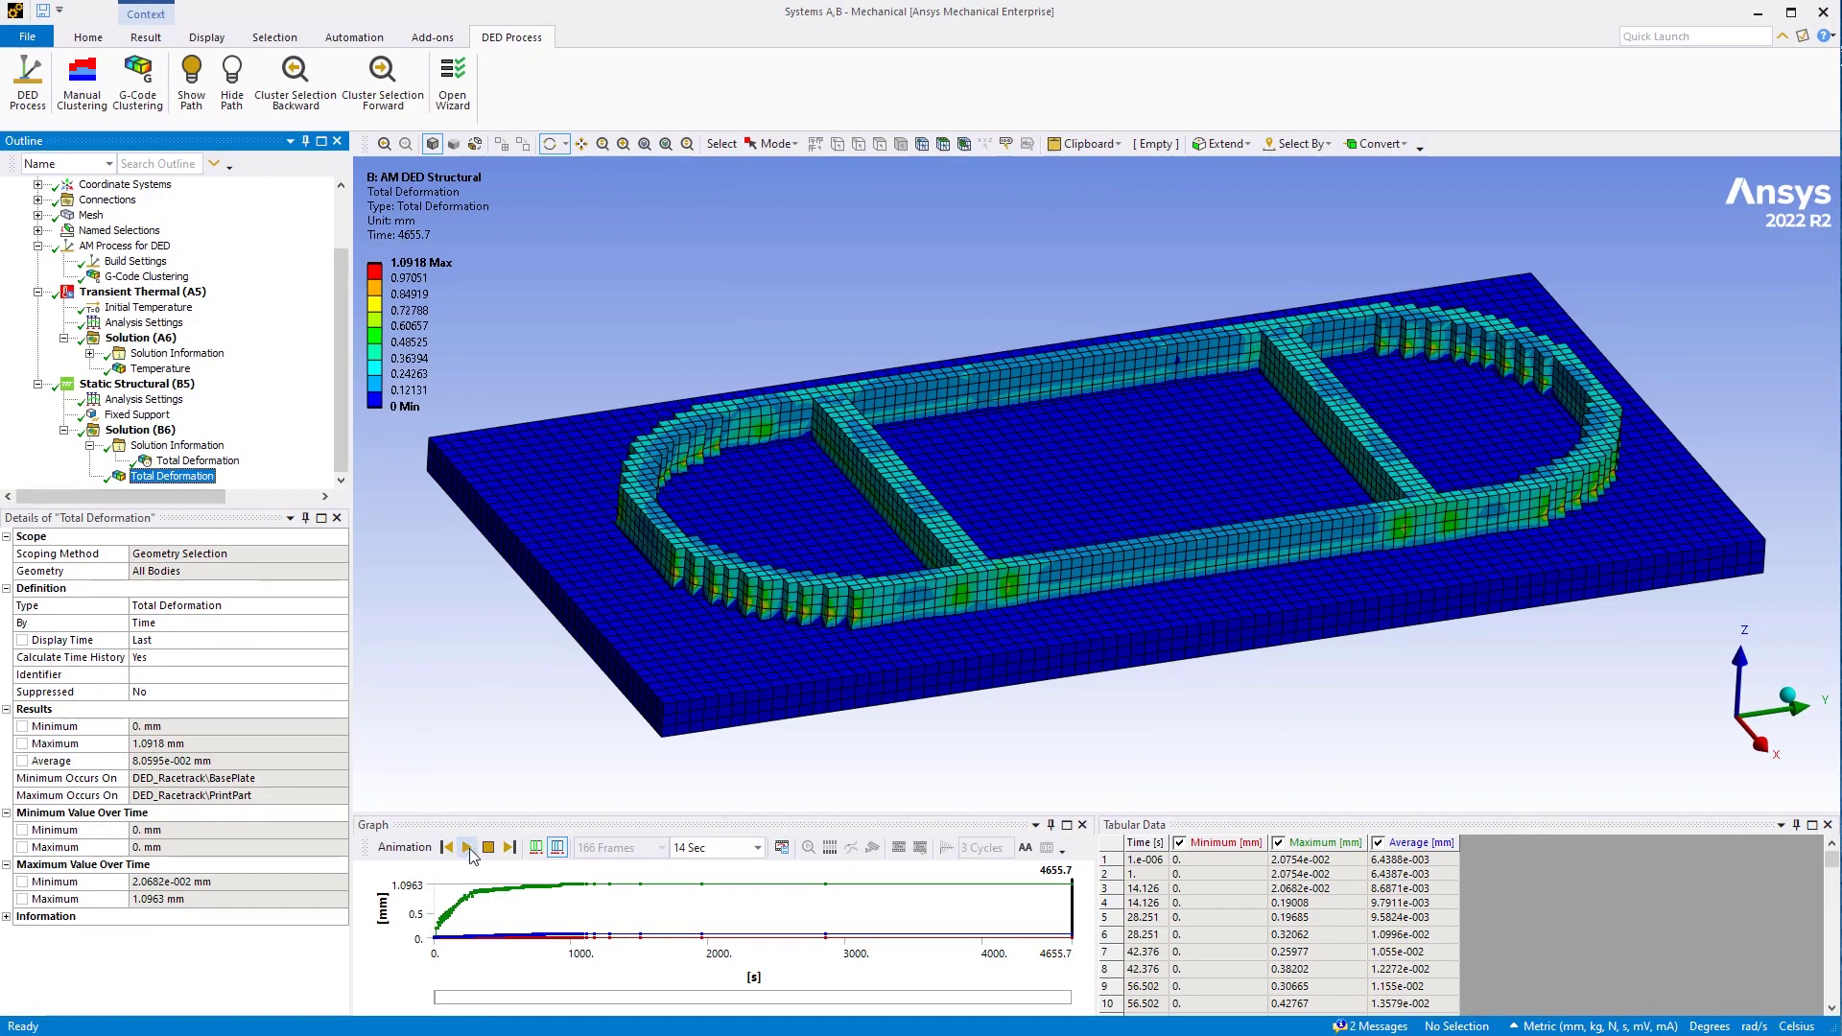
{"action": "left_click", "coordinate": [467, 848]}
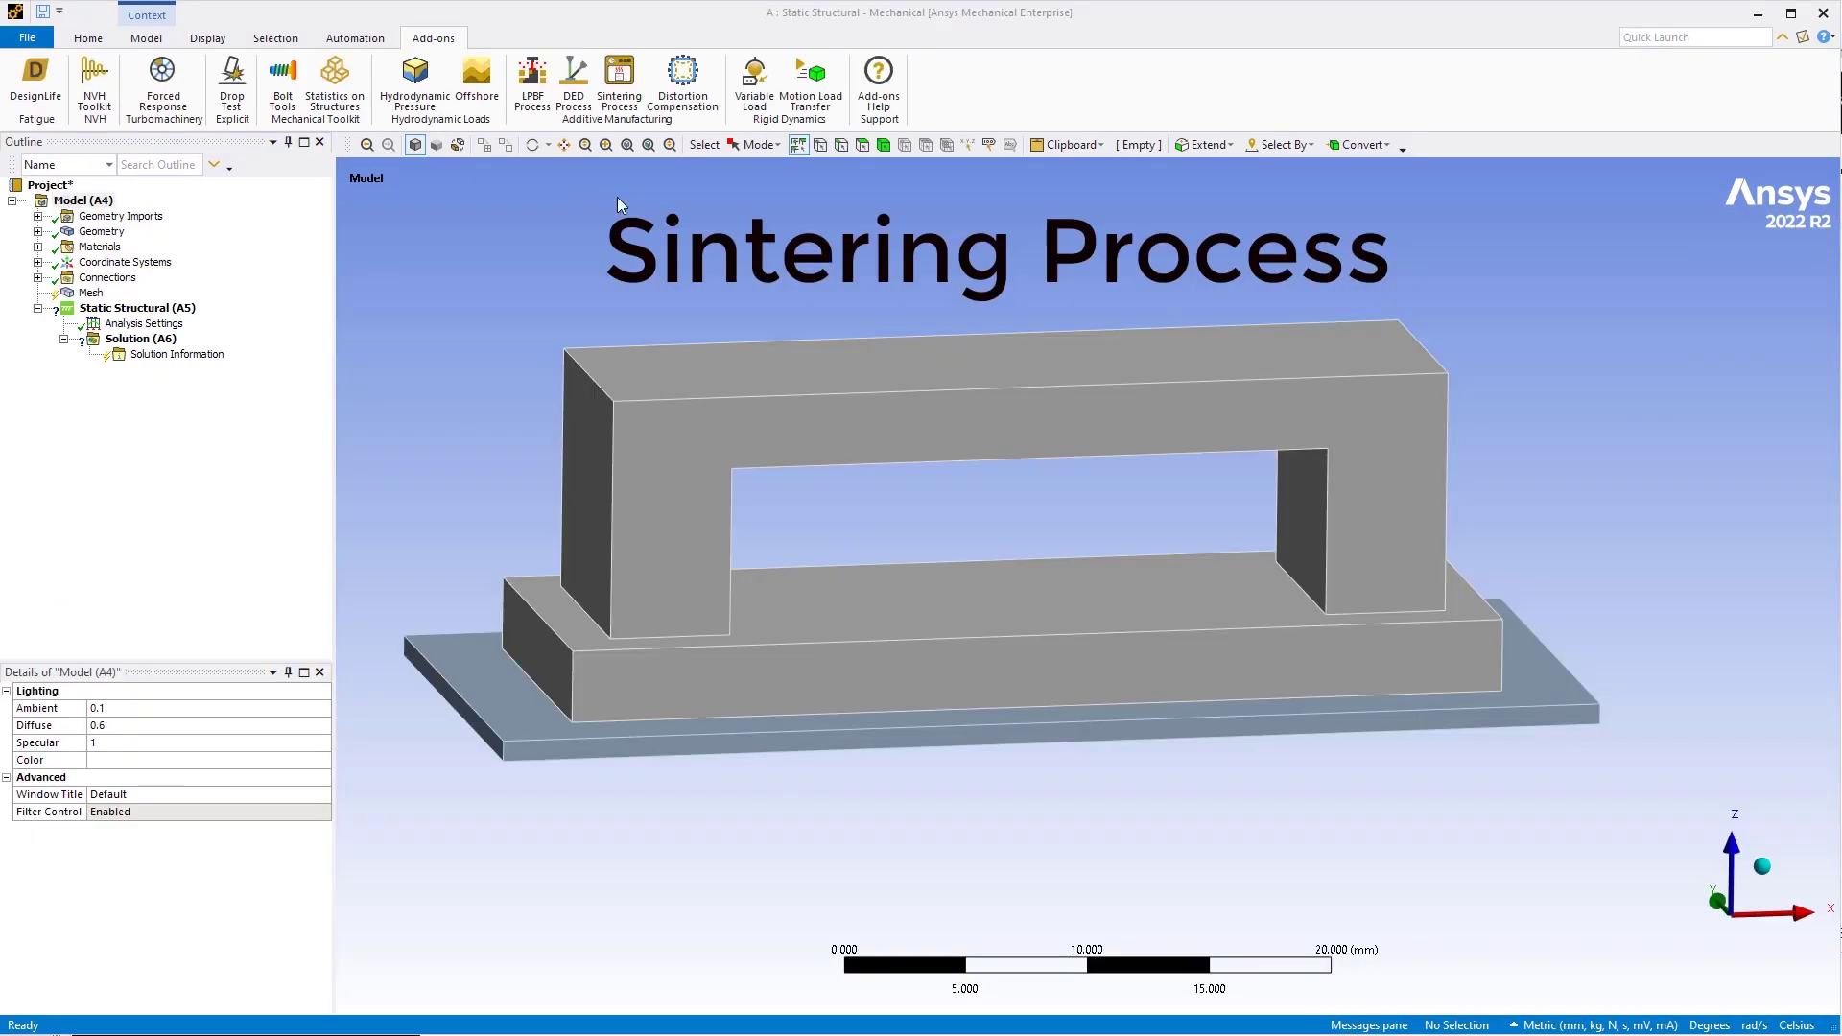
Load the Sintering Process add-on for the bridge model and open its setup wizard
{"action": "left_click", "coordinate": [622, 82]}
{"action": "left_click", "coordinate": [525, 38]}
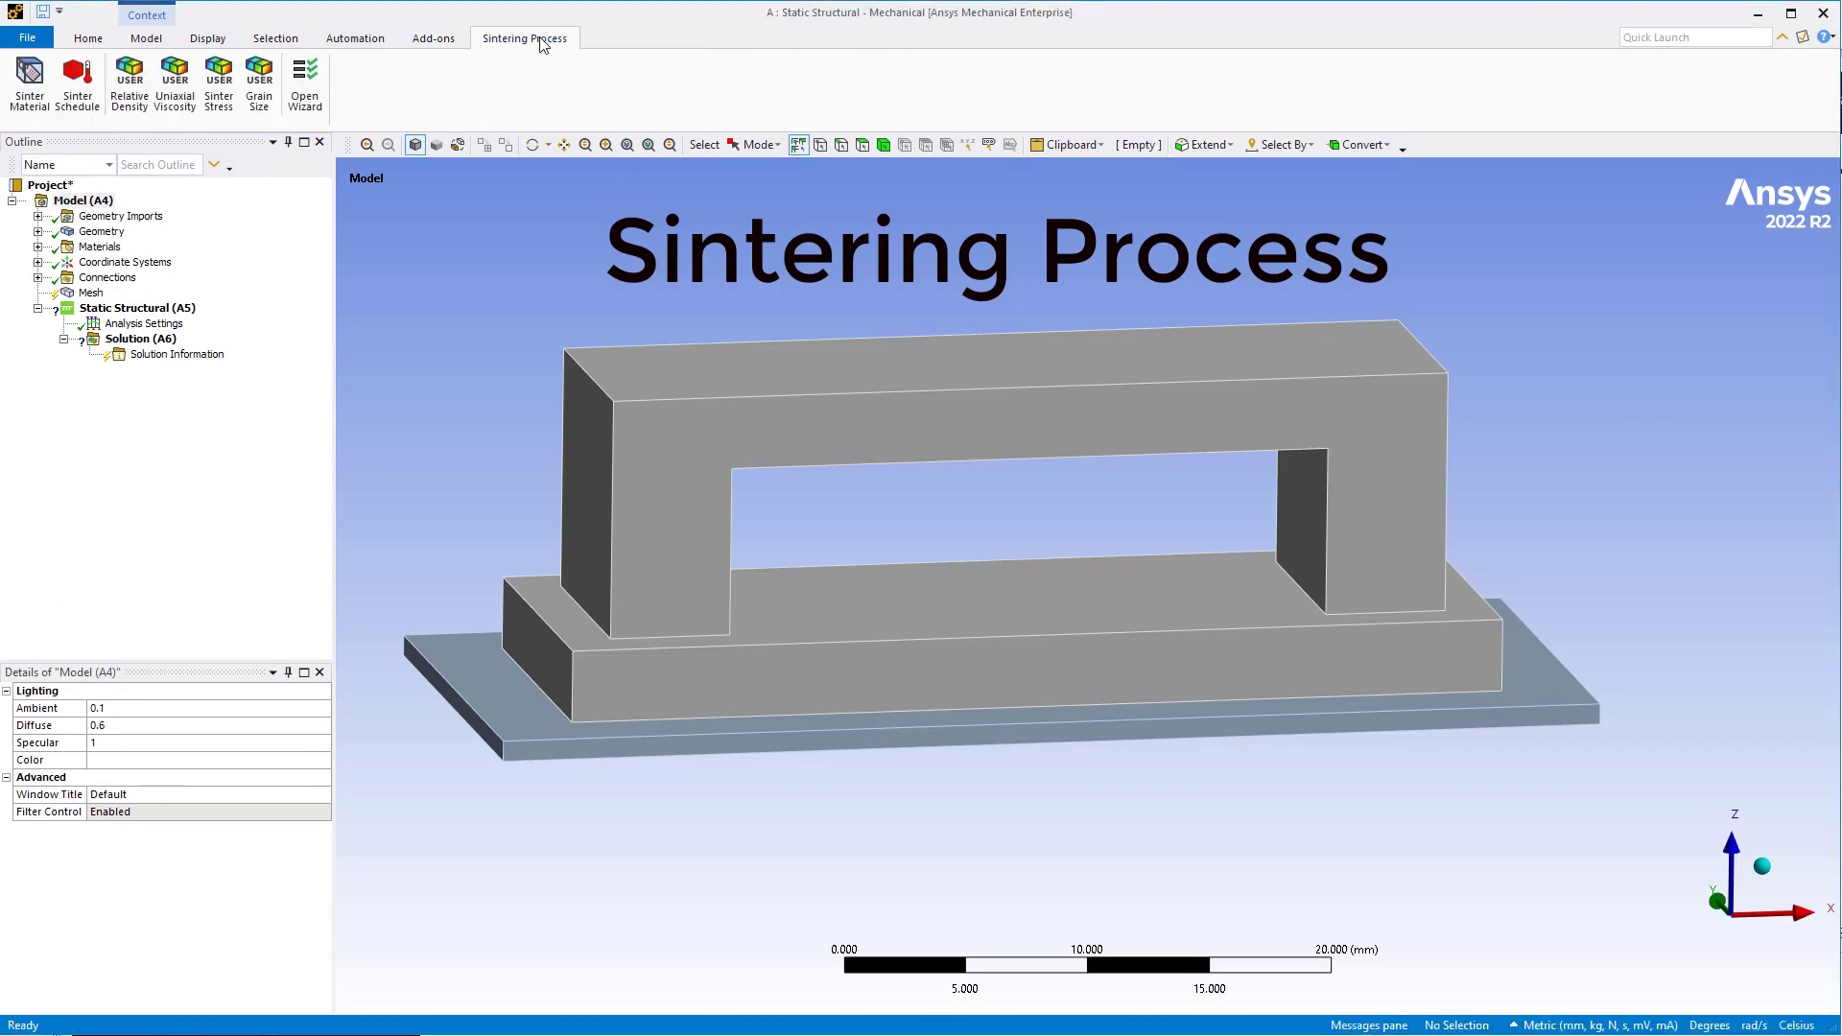
{"action": "left_click", "coordinate": [309, 97]}
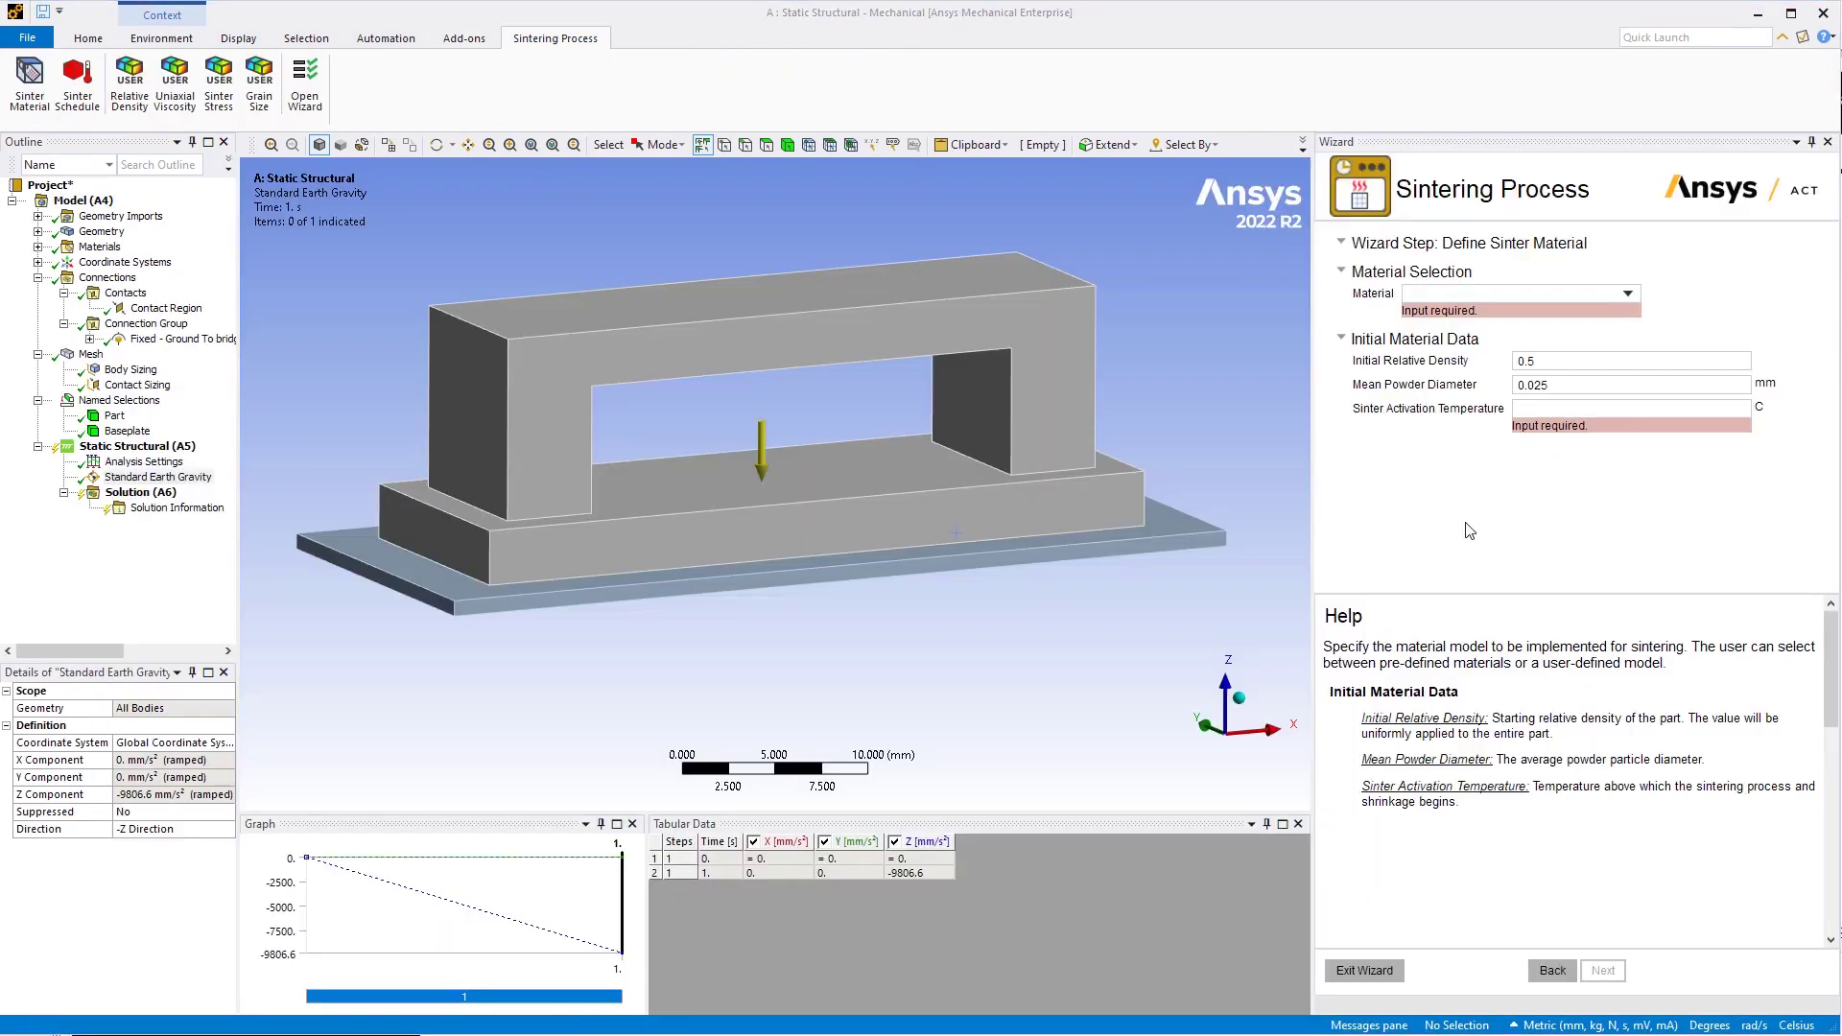
Define the sinter material as 316L (PIM) with pre-defined model Type 1 and a 1000 °C sinter activation temperature, and proceed to the schedule
{"action": "left_click", "coordinate": [1629, 294]}
{"action": "left_click", "coordinate": [1629, 309]}
{"action": "left_click", "coordinate": [1691, 318]}
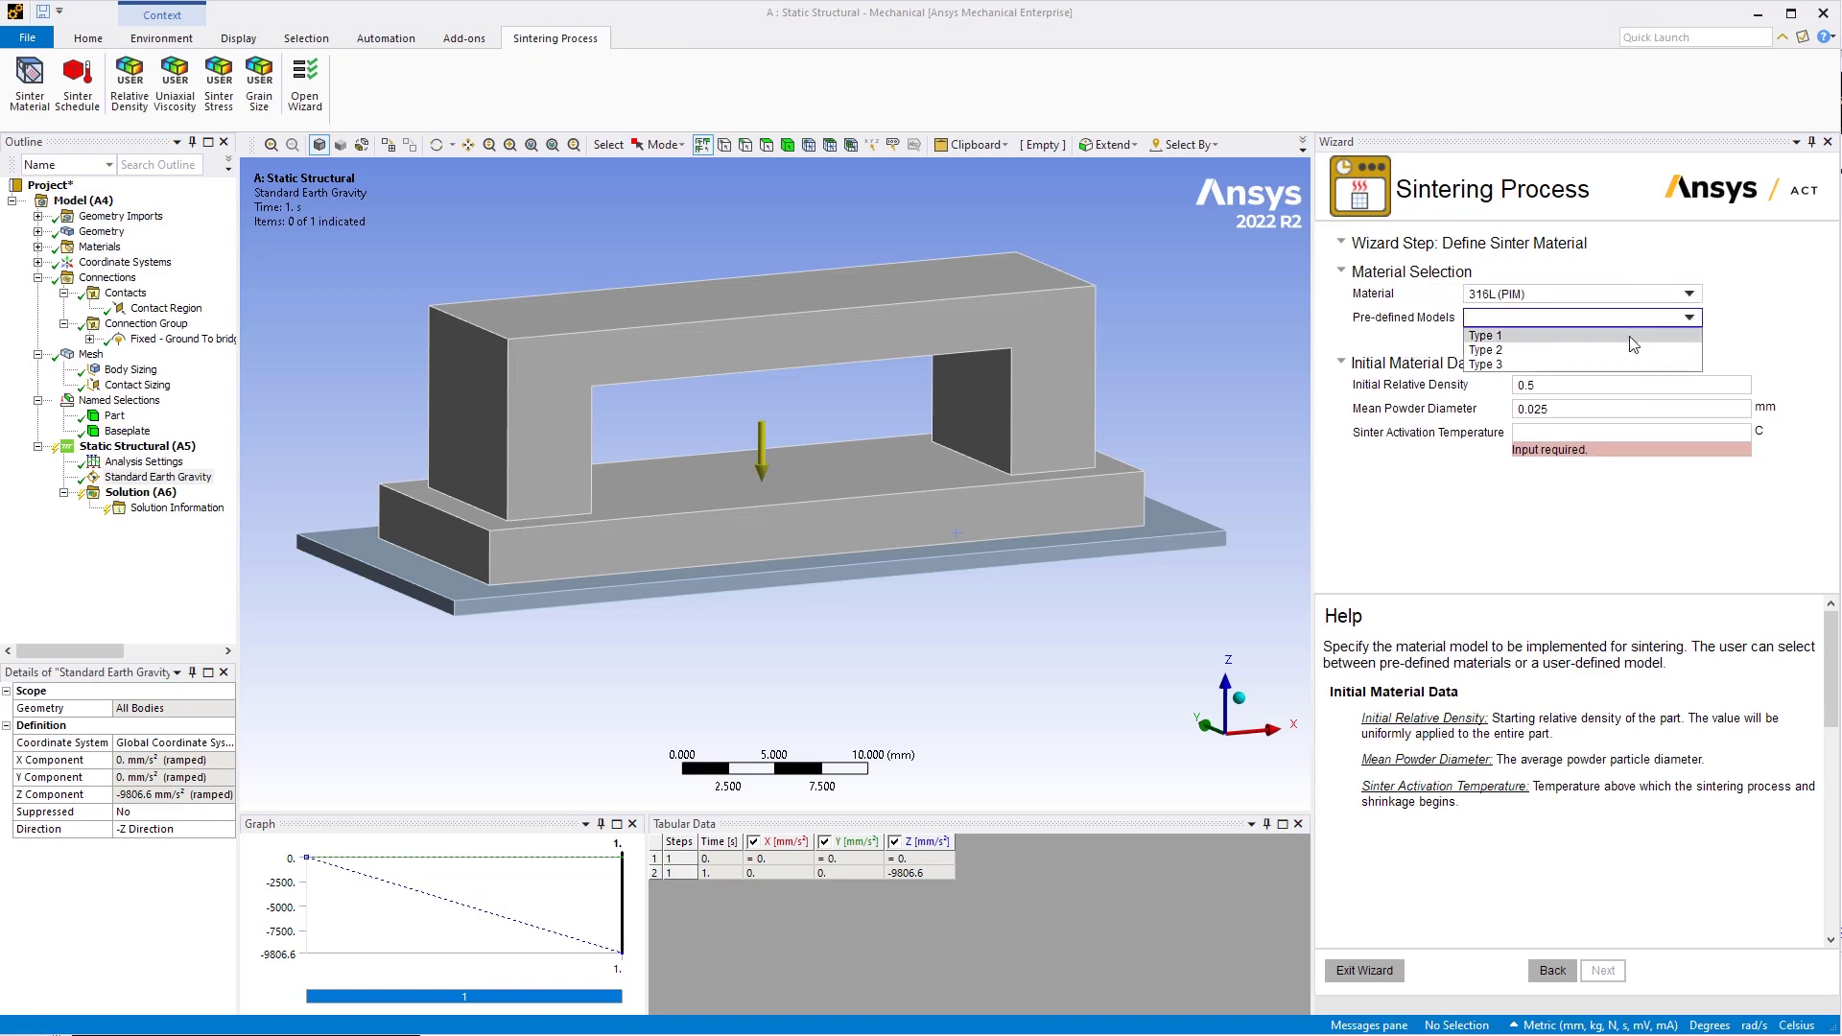
{"action": "left_click", "coordinate": [1631, 342]}
{"action": "left_click", "coordinate": [1548, 418]}
{"action": "type", "text": "1000"}
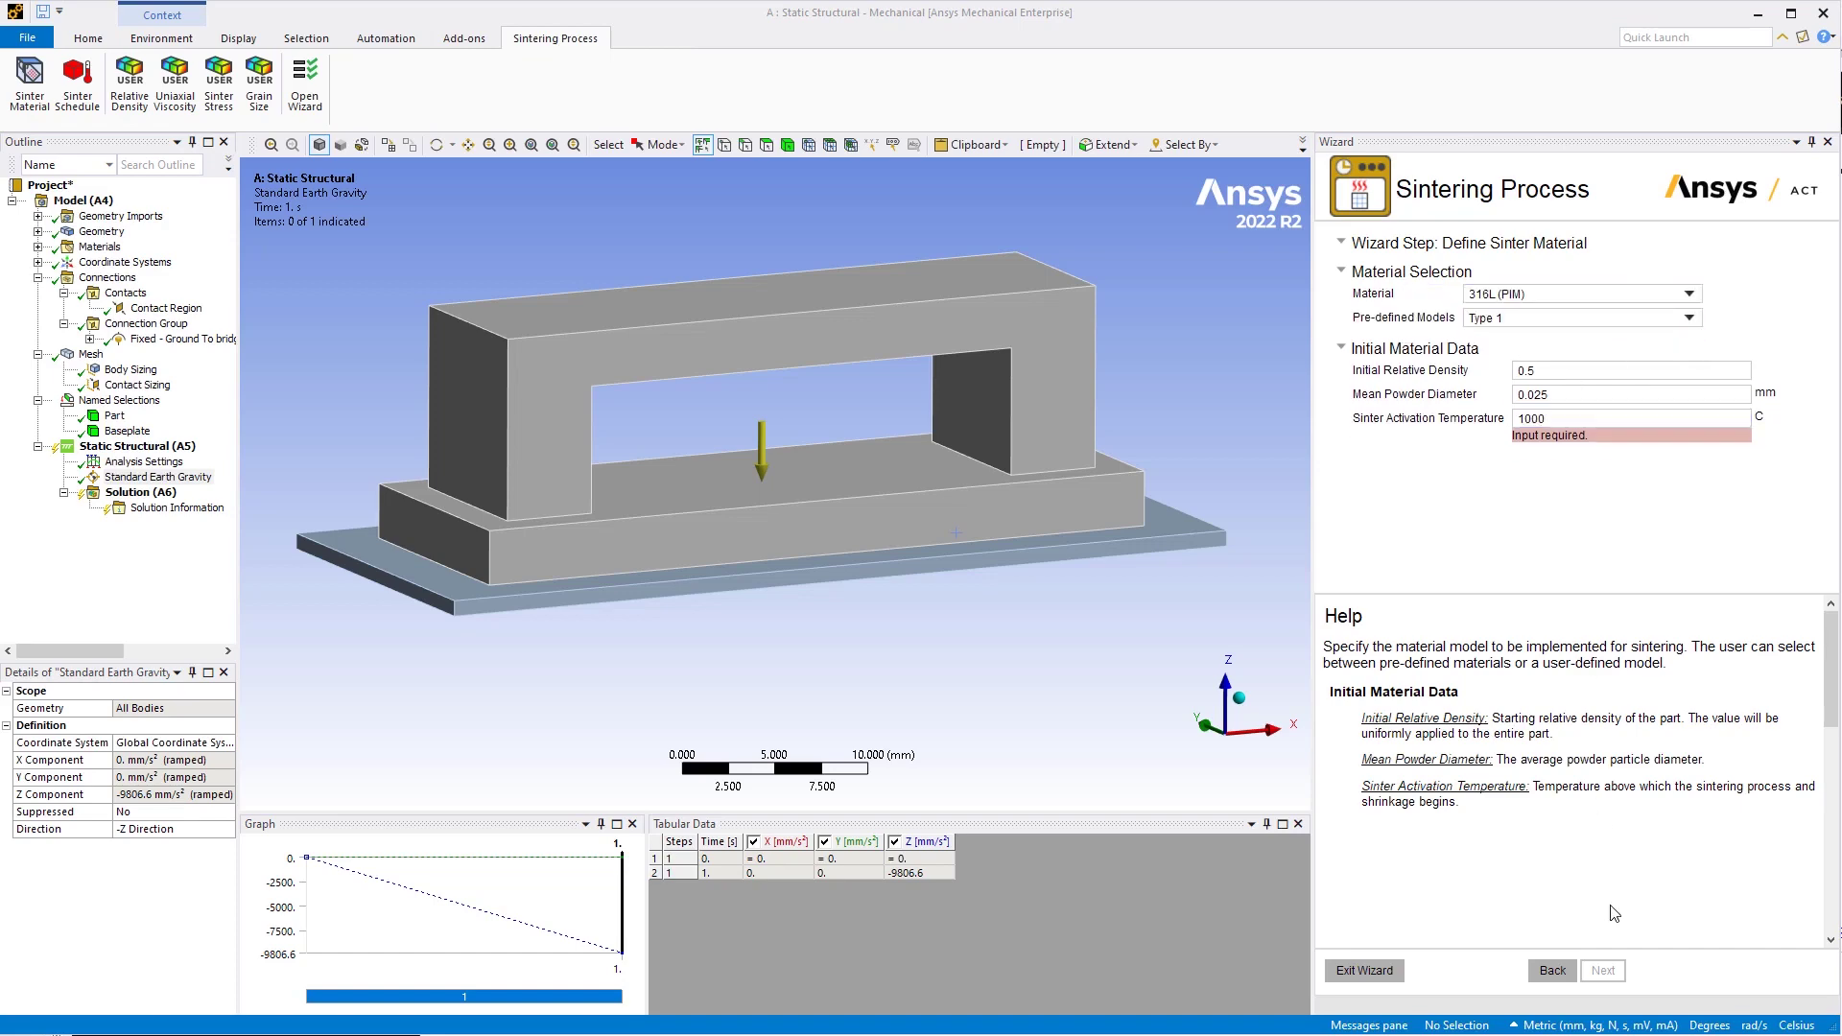
{"action": "left_click", "coordinate": [1604, 970]}
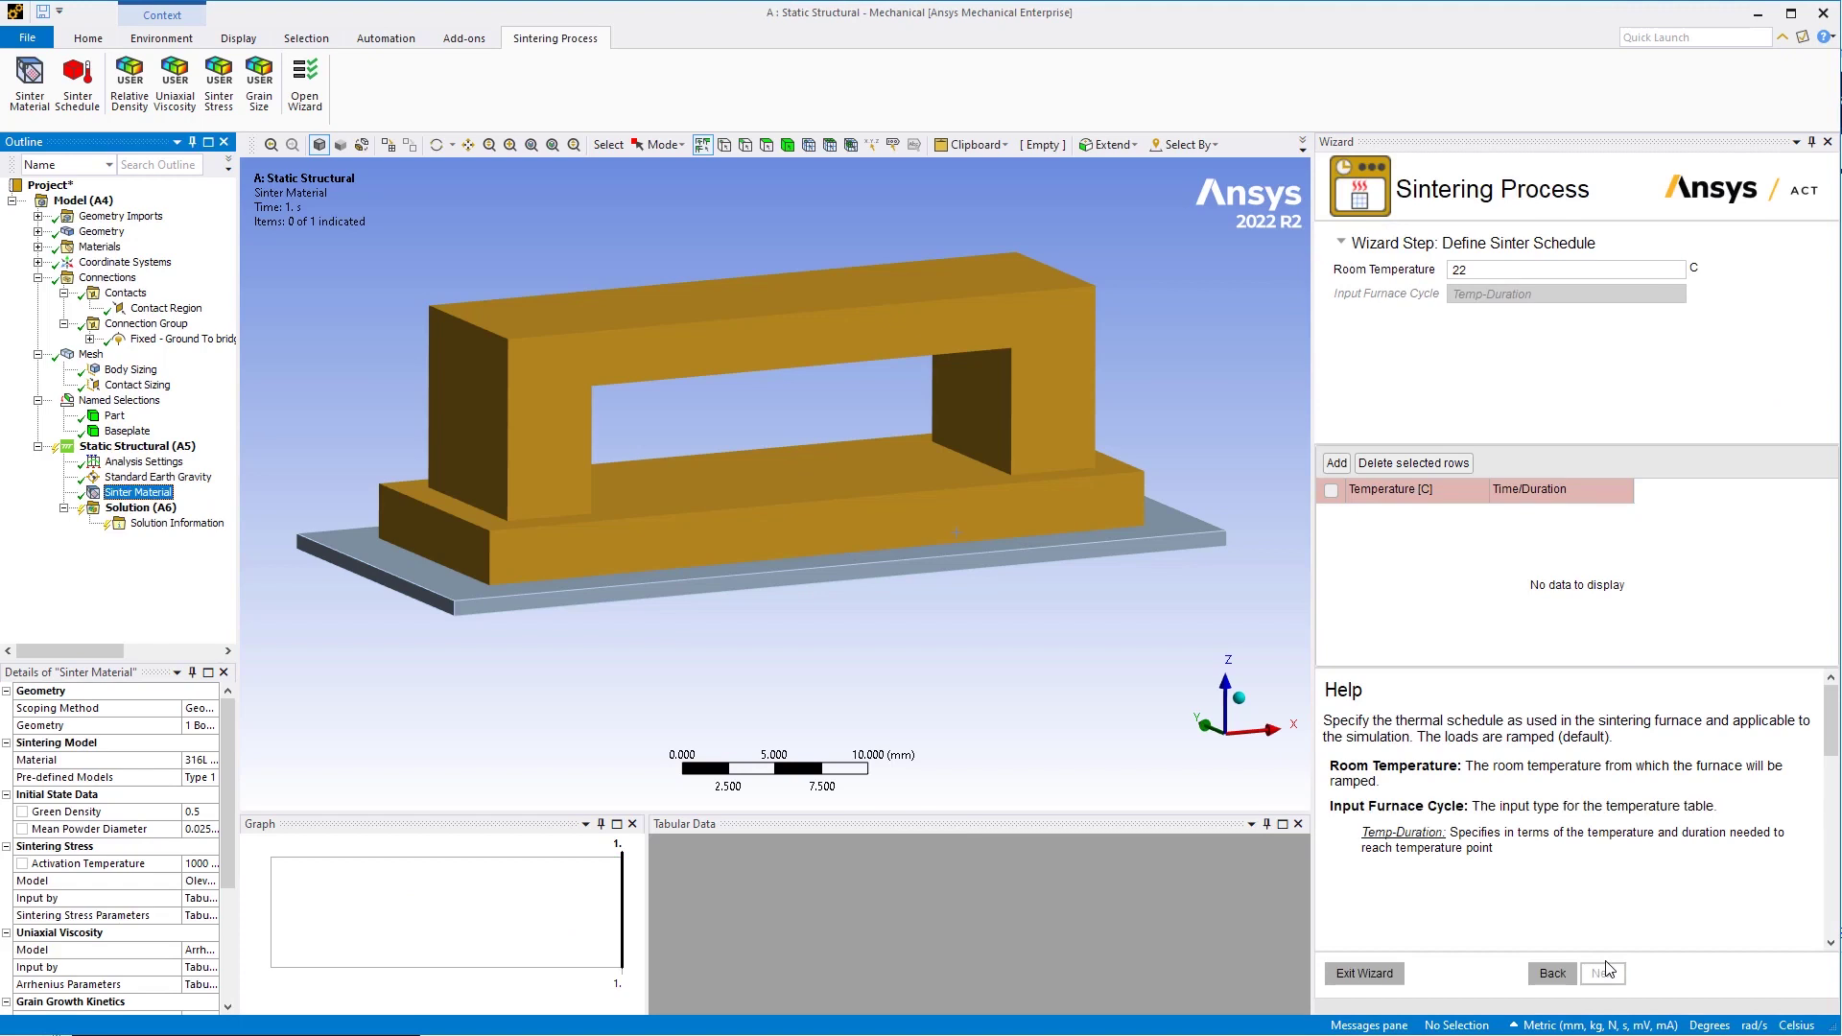
Add a first set point to the sinter schedule with a temperature of 1380 °C and a duration of 7200 seconds
{"action": "left_click", "coordinate": [1340, 465]}
{"action": "left_click", "coordinate": [1364, 519]}
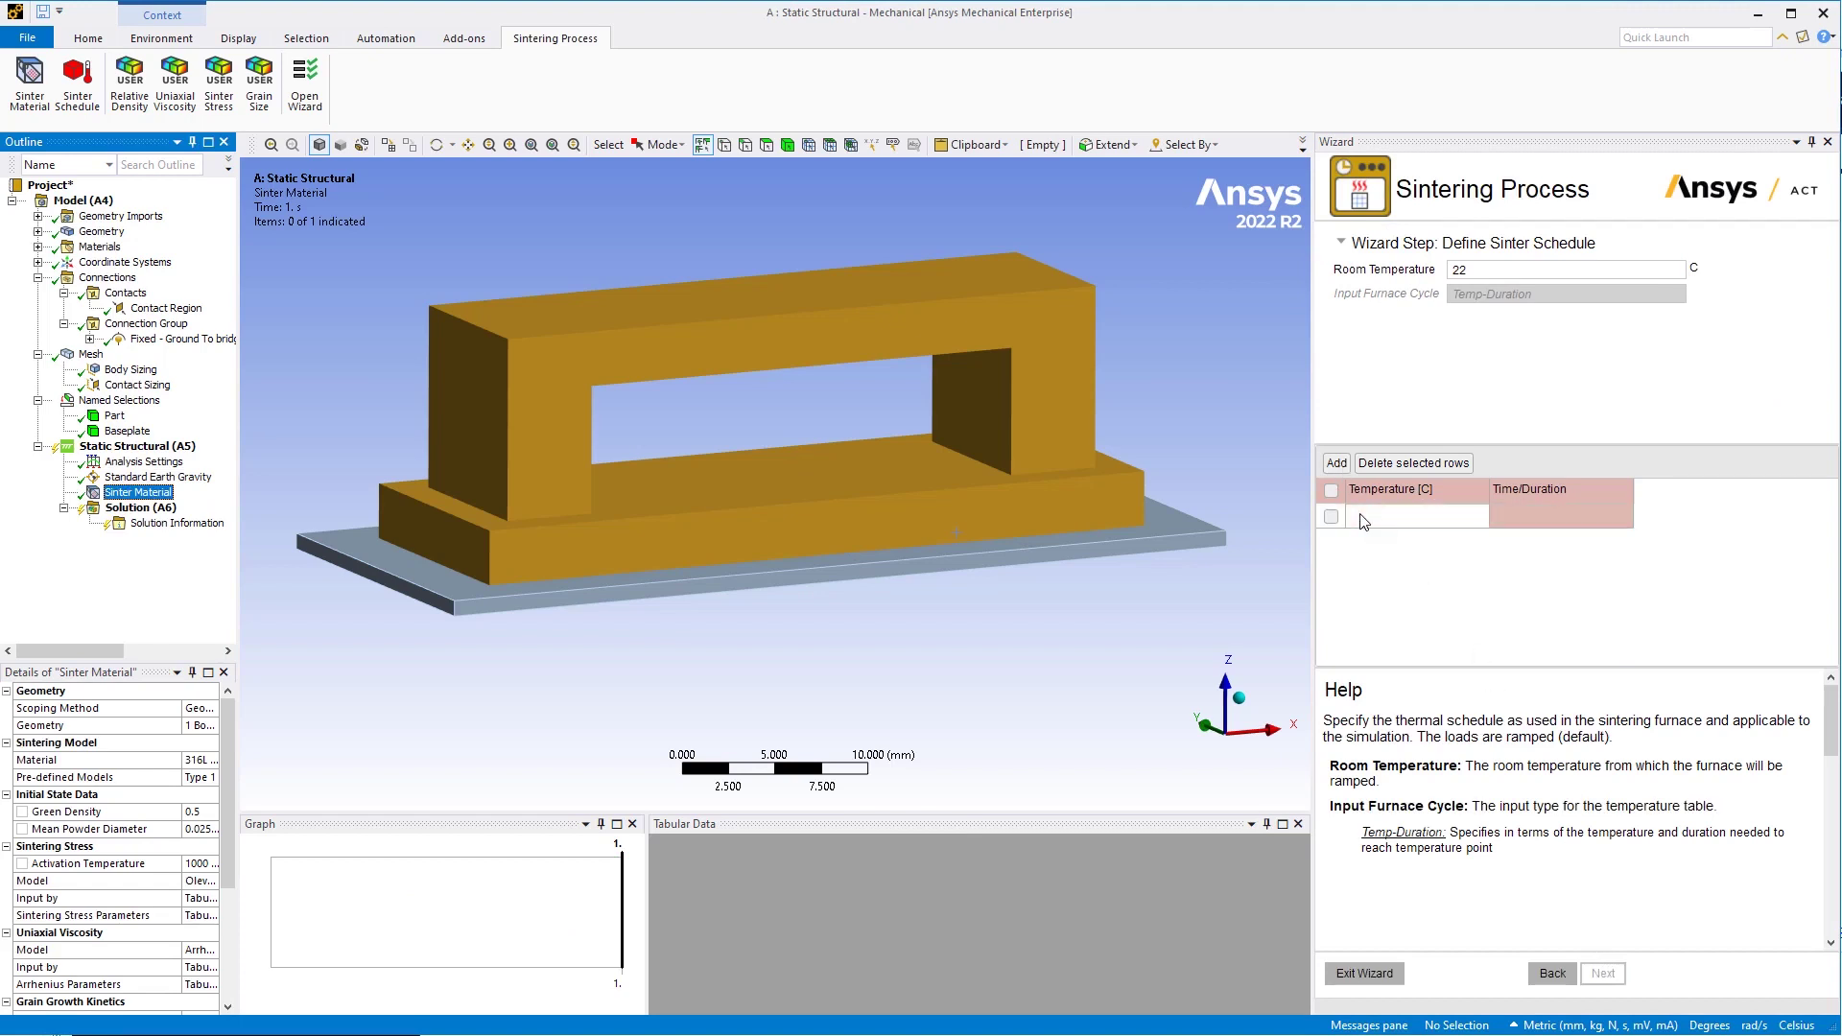
{"action": "type", "text": "1380"}
{"action": "key", "text": "Tab"}
{"action": "type", "text": "7200"}
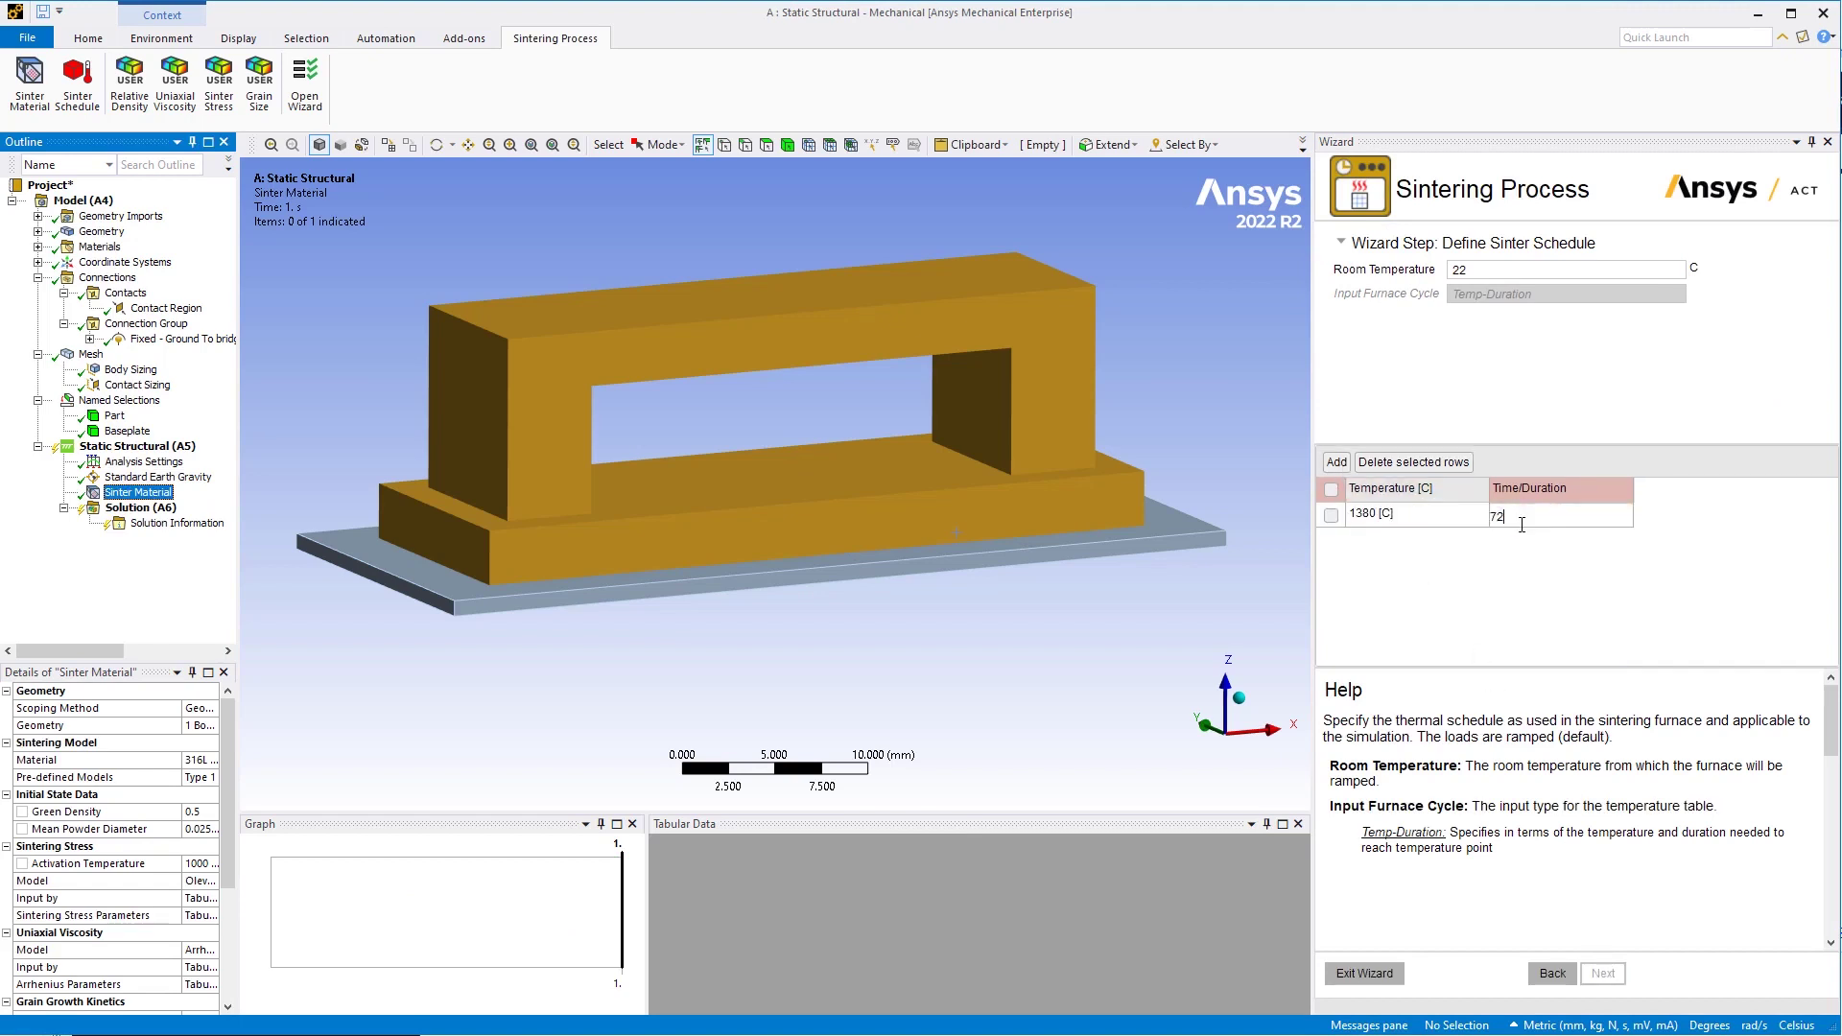
Add a second sinter schedule set point that holds 1380 °C for 3600 seconds
{"action": "left_click", "coordinate": [1336, 461]}
{"action": "left_click", "coordinate": [1372, 541]}
{"action": "type", "text": "13"}
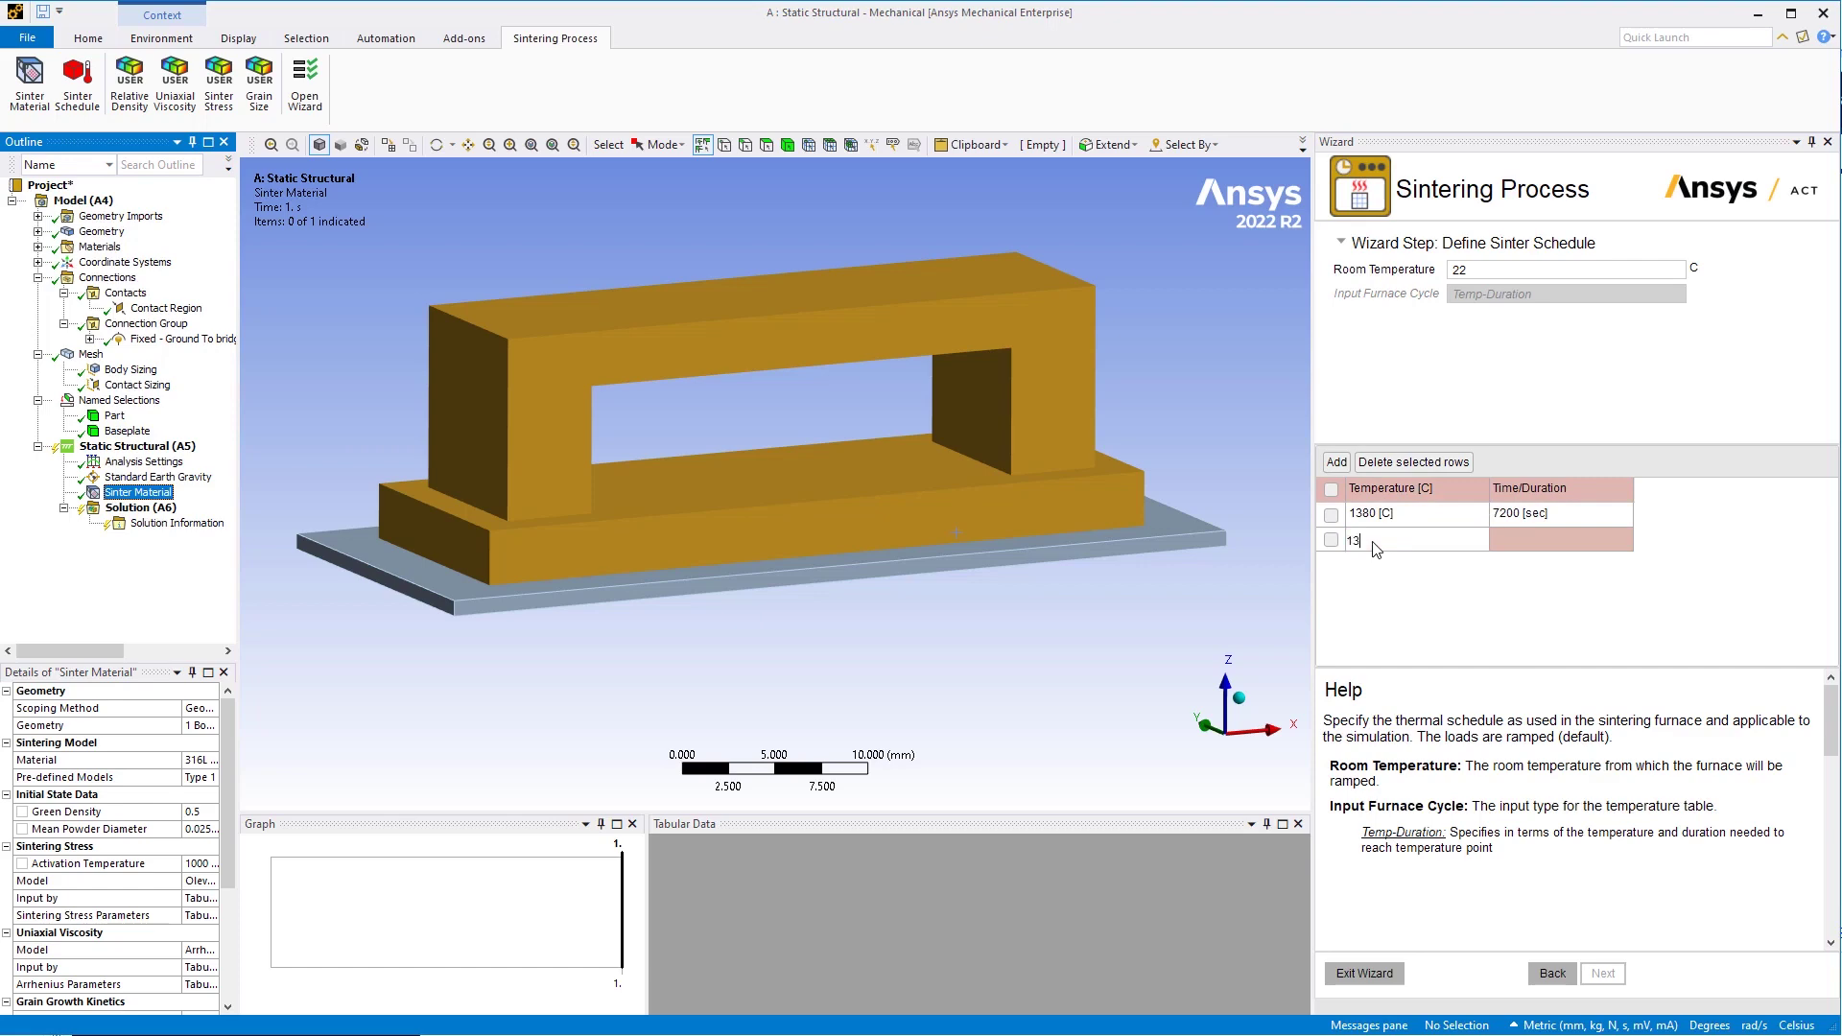
{"action": "type", "text": "80"}
{"action": "key", "text": "Tab"}
{"action": "type", "text": "3600"}
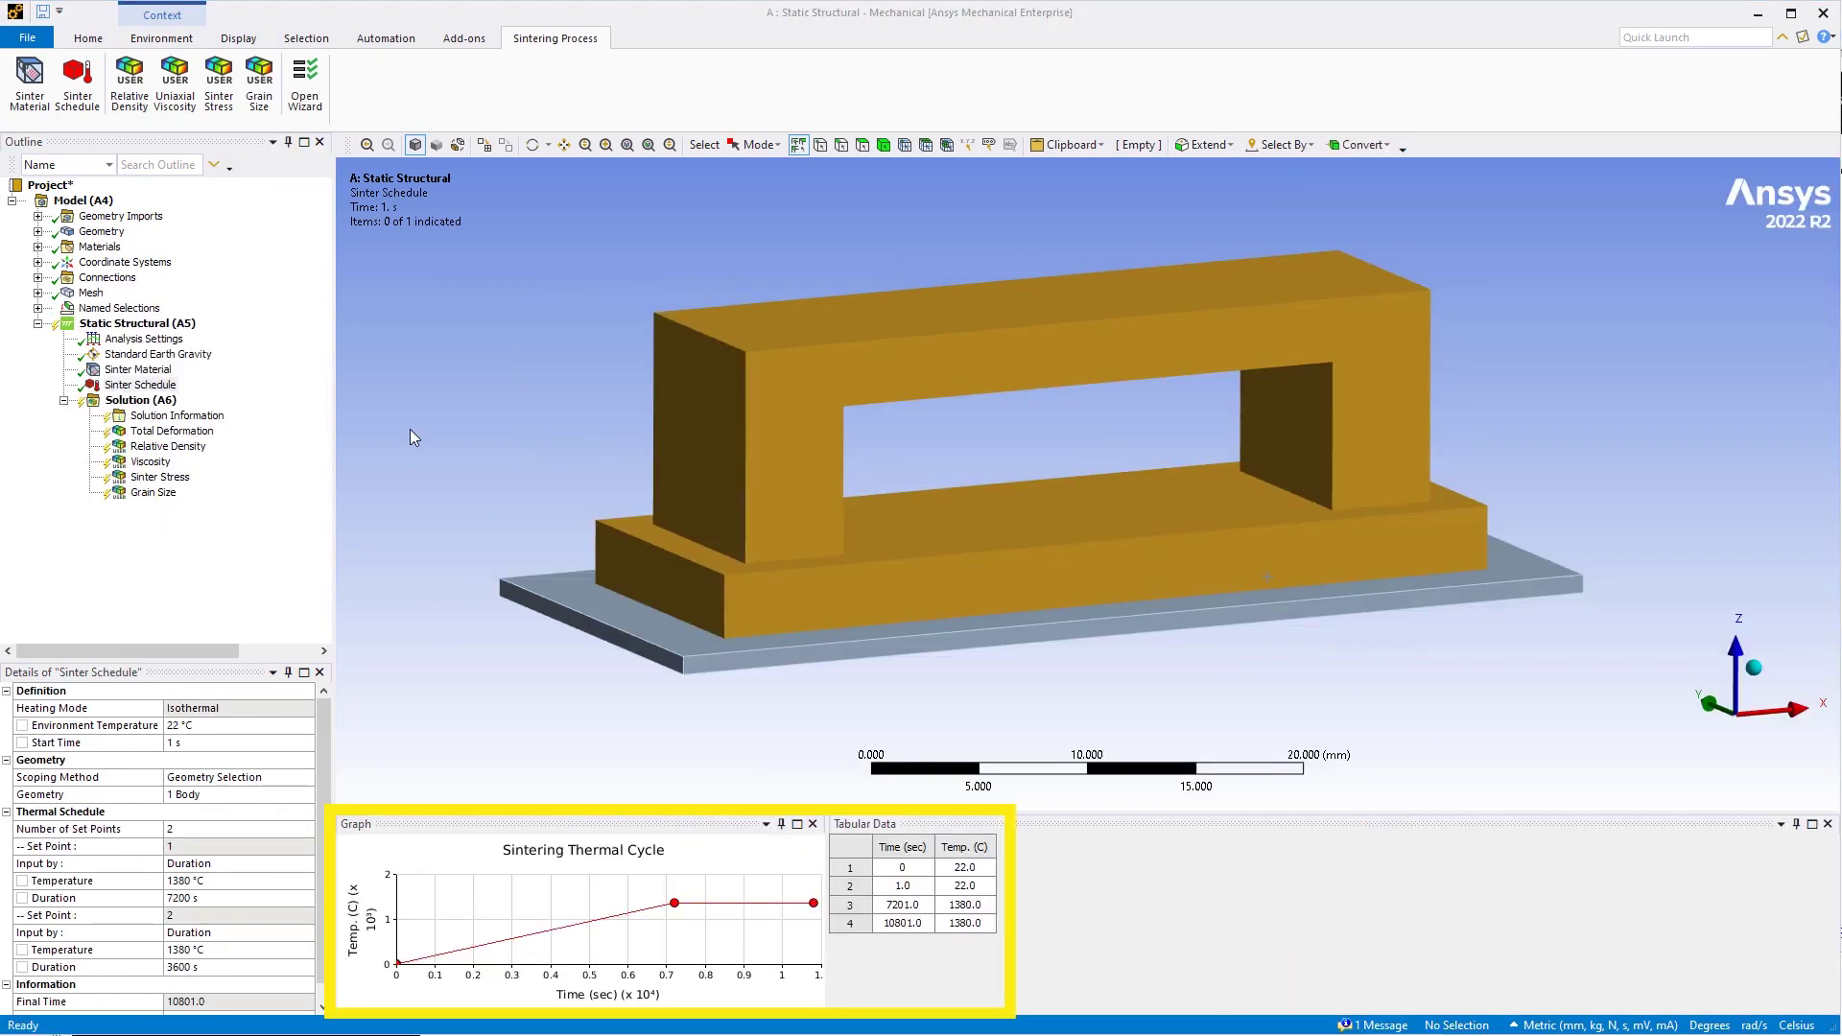
Play the sintered bridge's Total Deformation animation and view the Relative Density result
{"action": "left_click", "coordinate": [171, 431]}
{"action": "left_click", "coordinate": [449, 847]}
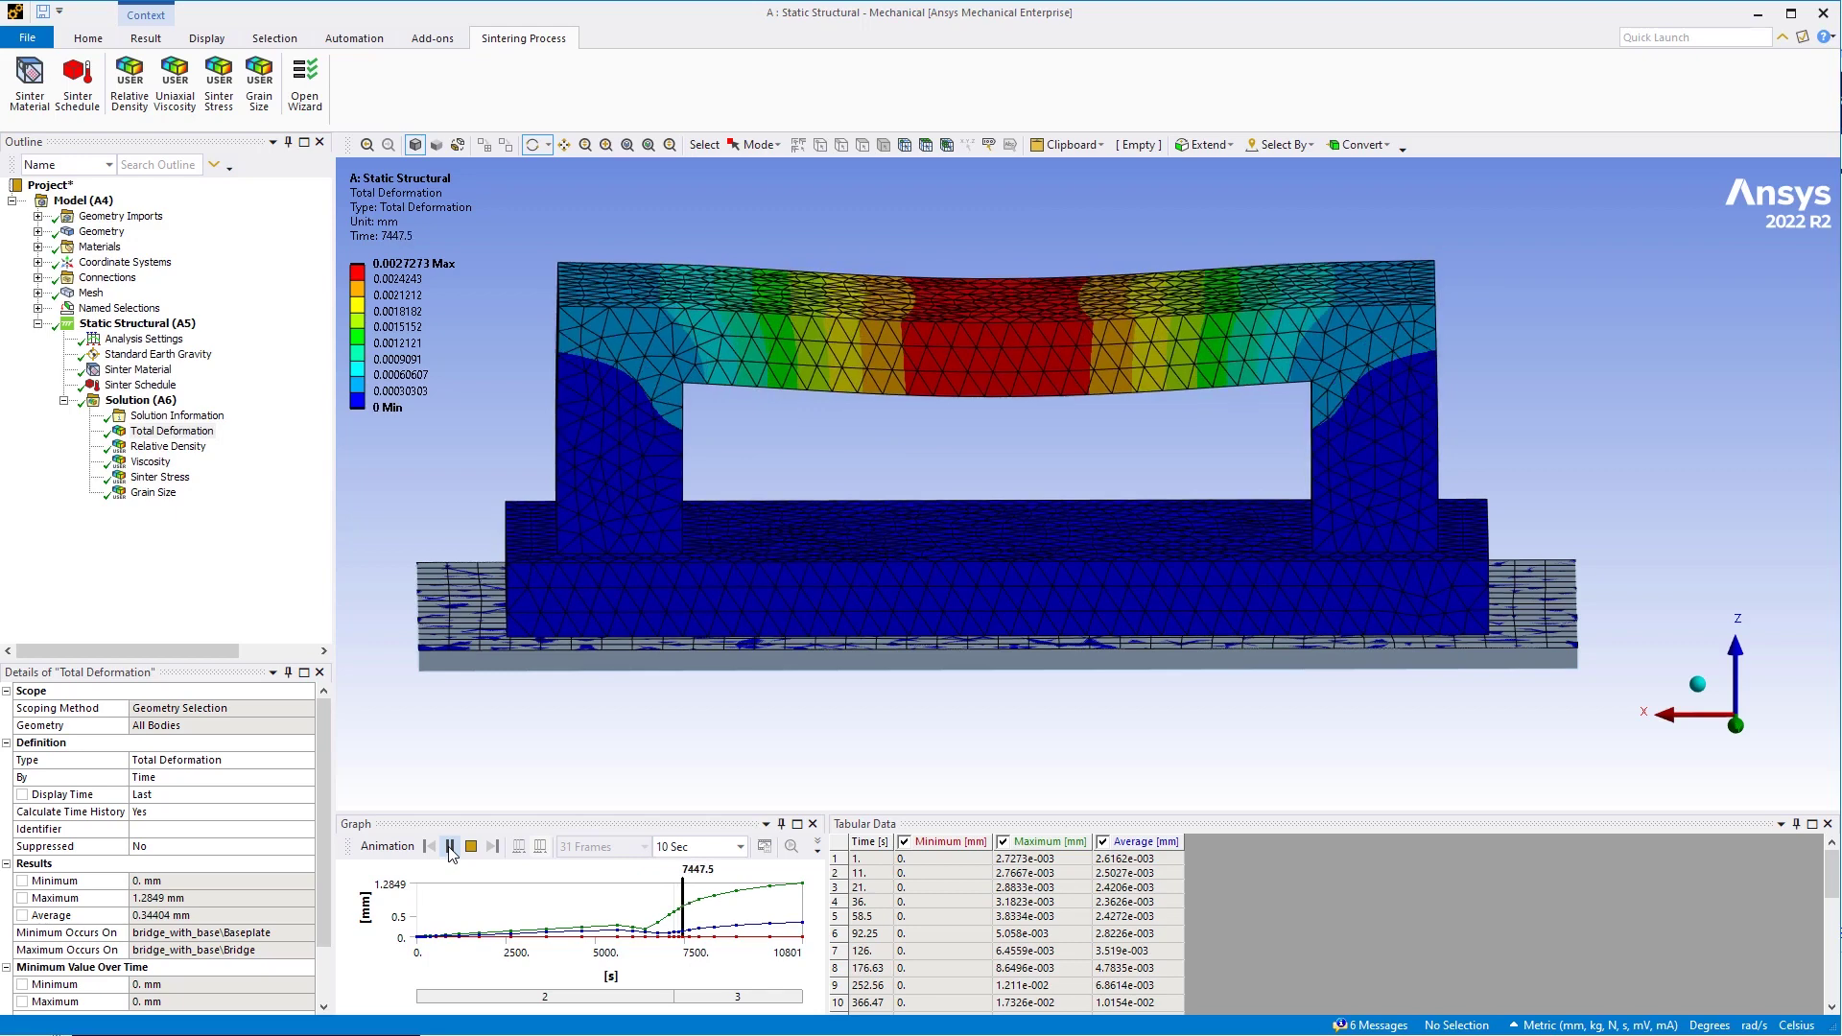
{"action": "left_click", "coordinate": [200, 449]}
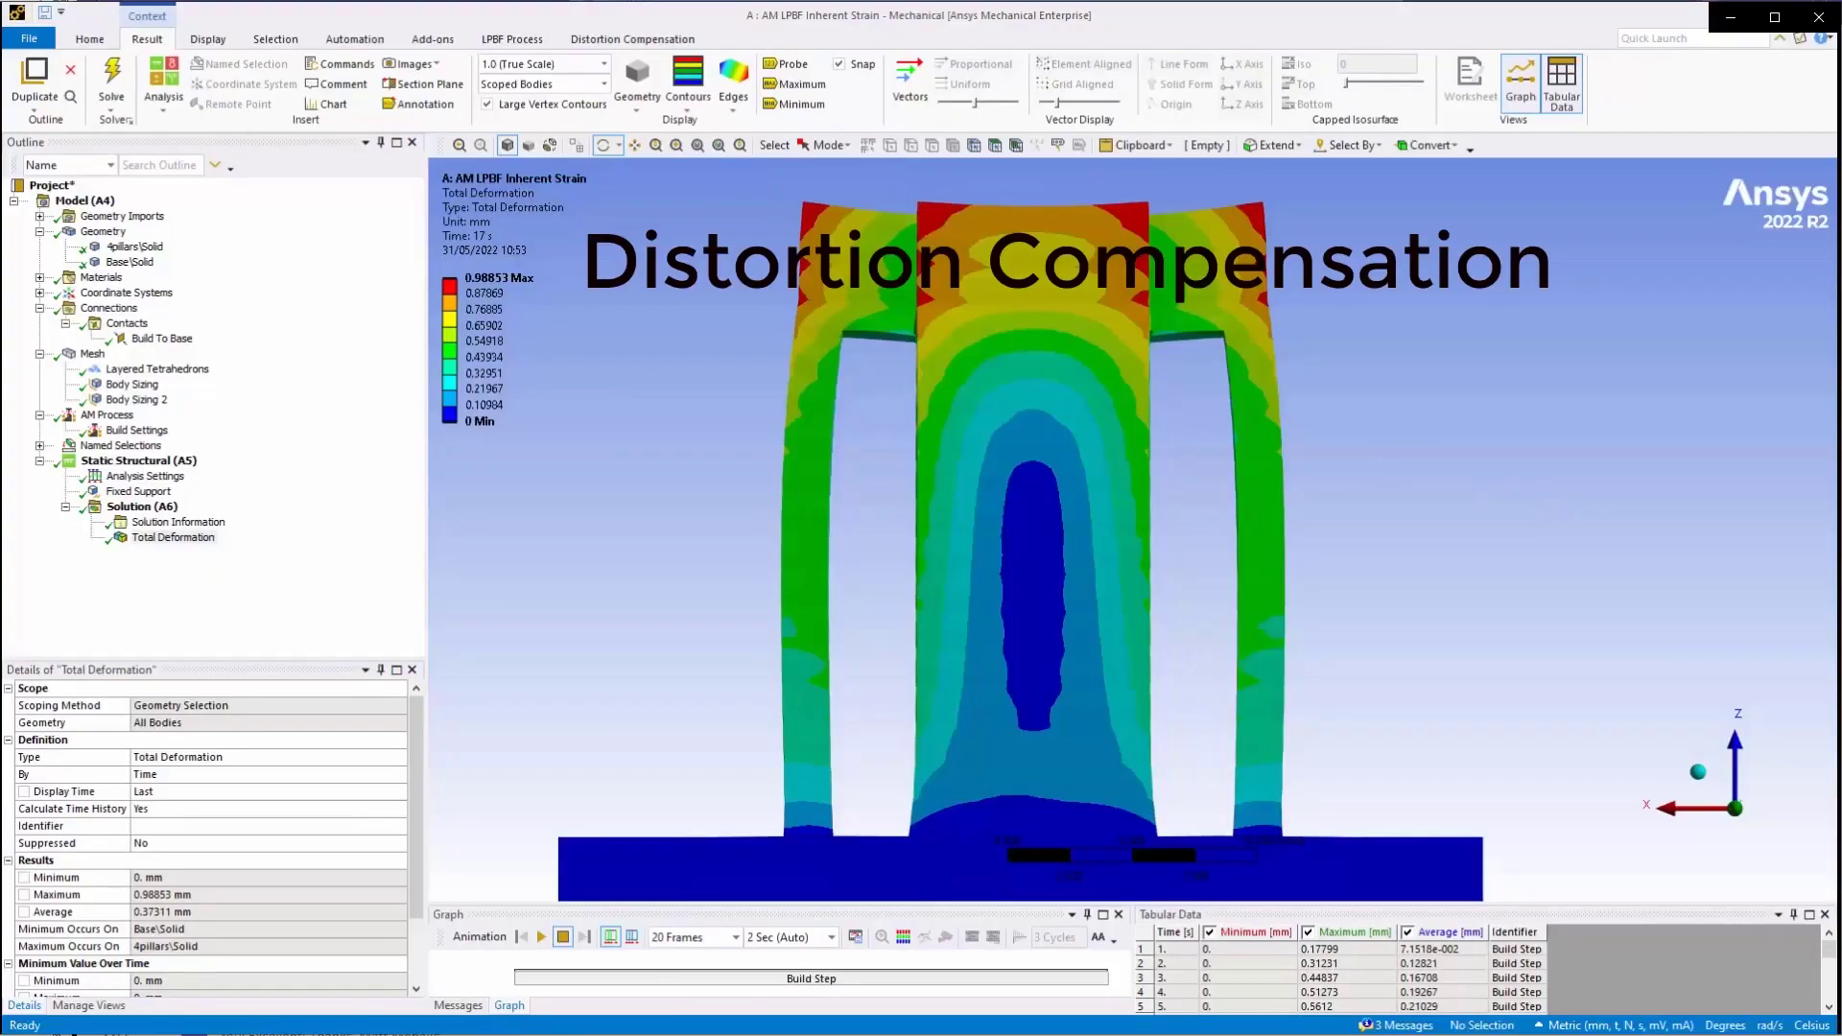
Add a Distortion Compensation object to the LPBF inherent strain model and scope it to the four-pillar body
{"action": "left_click", "coordinate": [85, 201]}
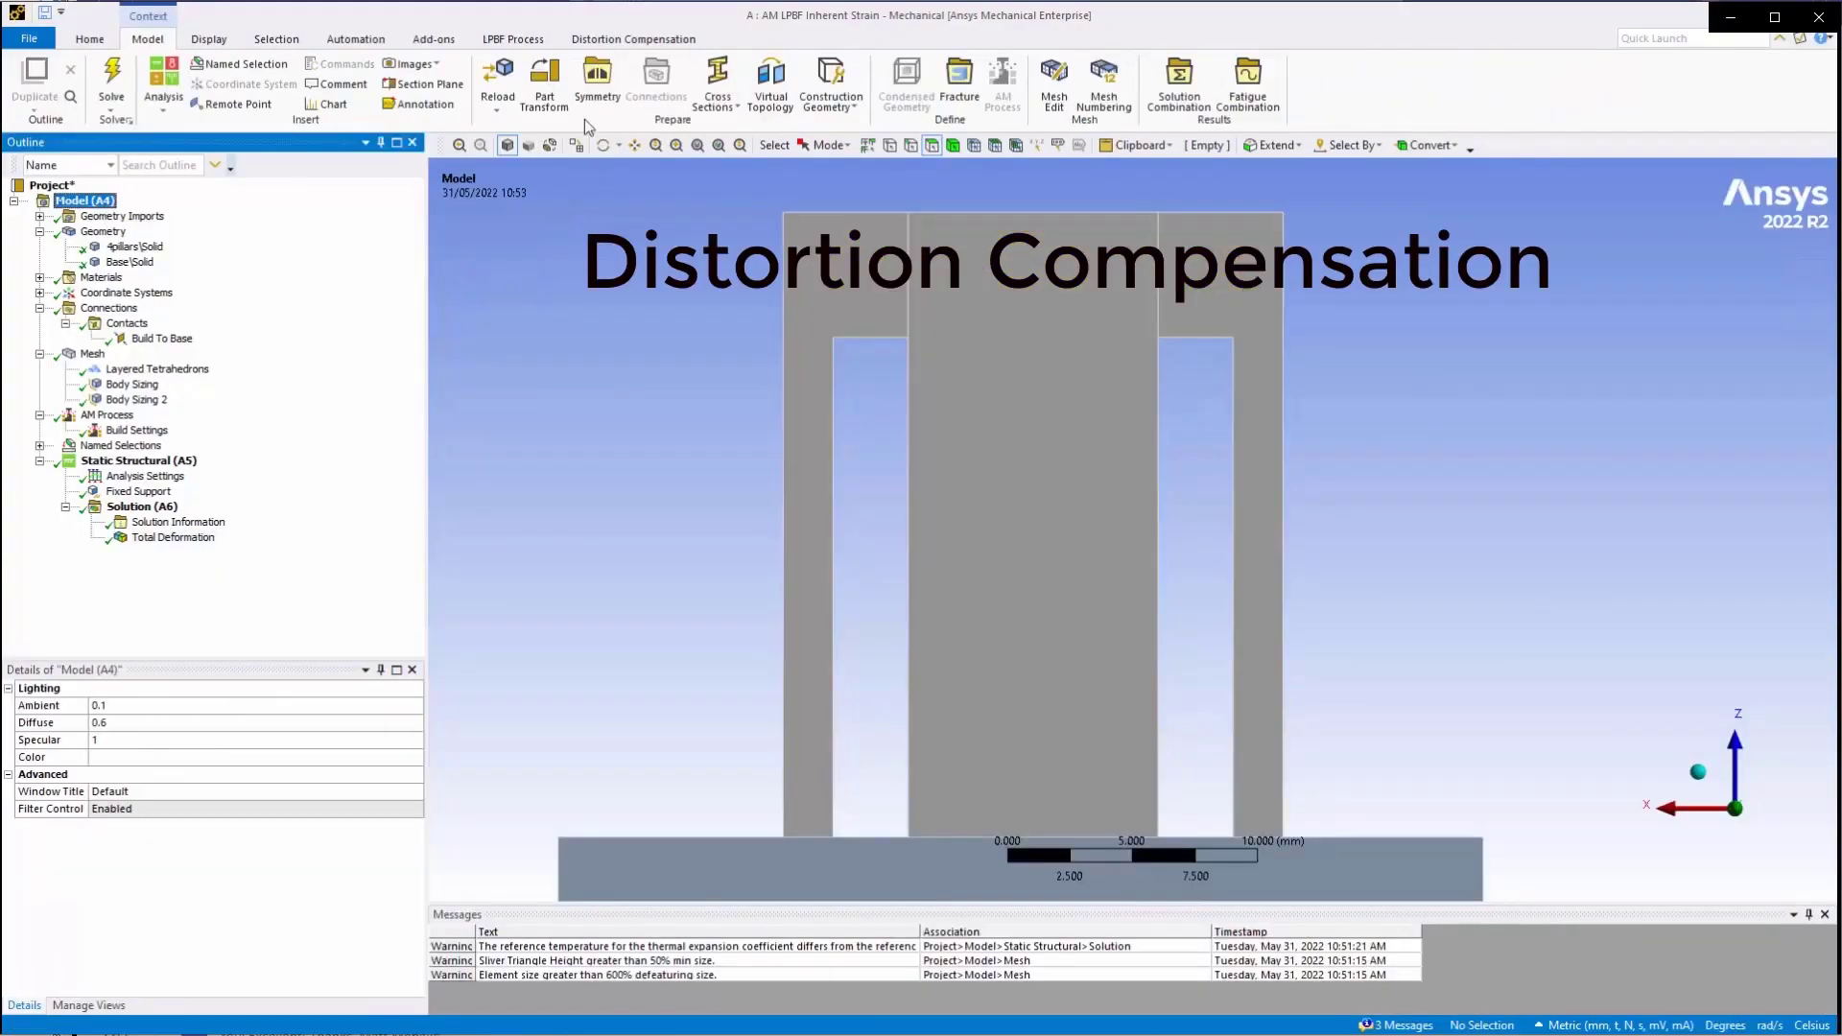
{"action": "left_click", "coordinate": [618, 39]}
{"action": "left_click", "coordinate": [37, 93]}
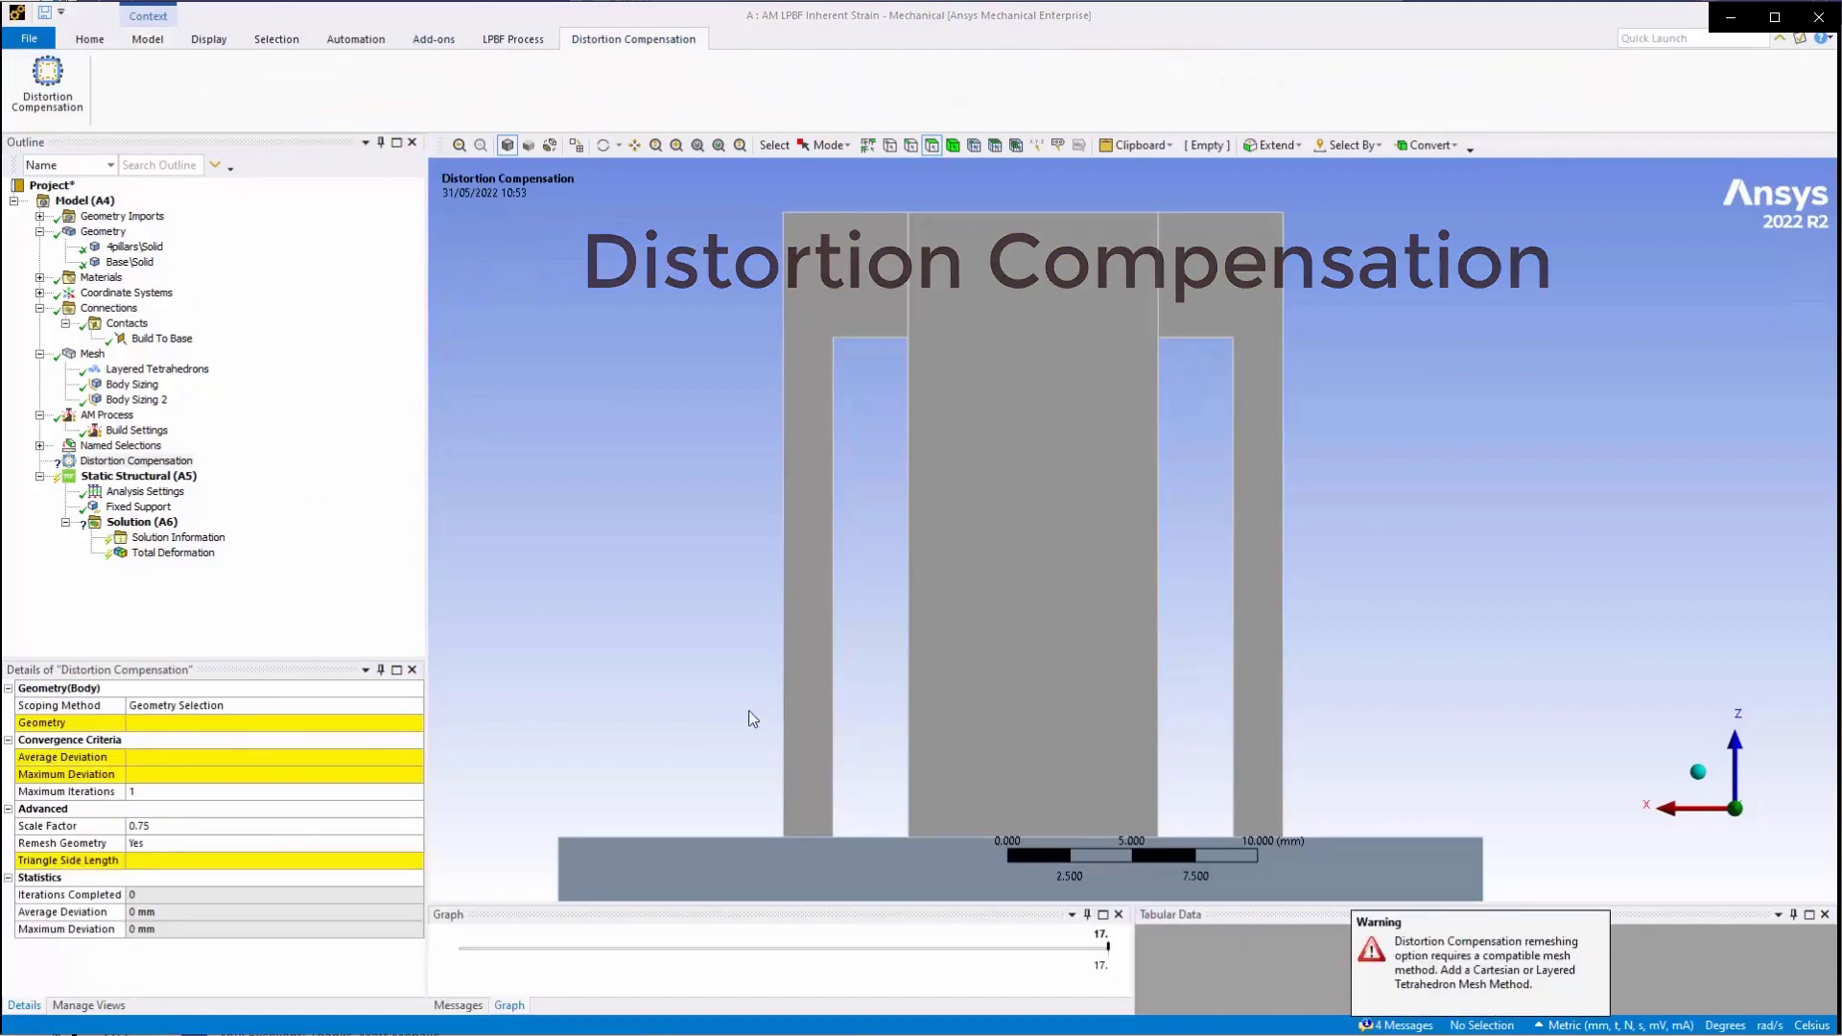
{"action": "left_click", "coordinate": [1061, 732]}
{"action": "left_click", "coordinate": [209, 722]}
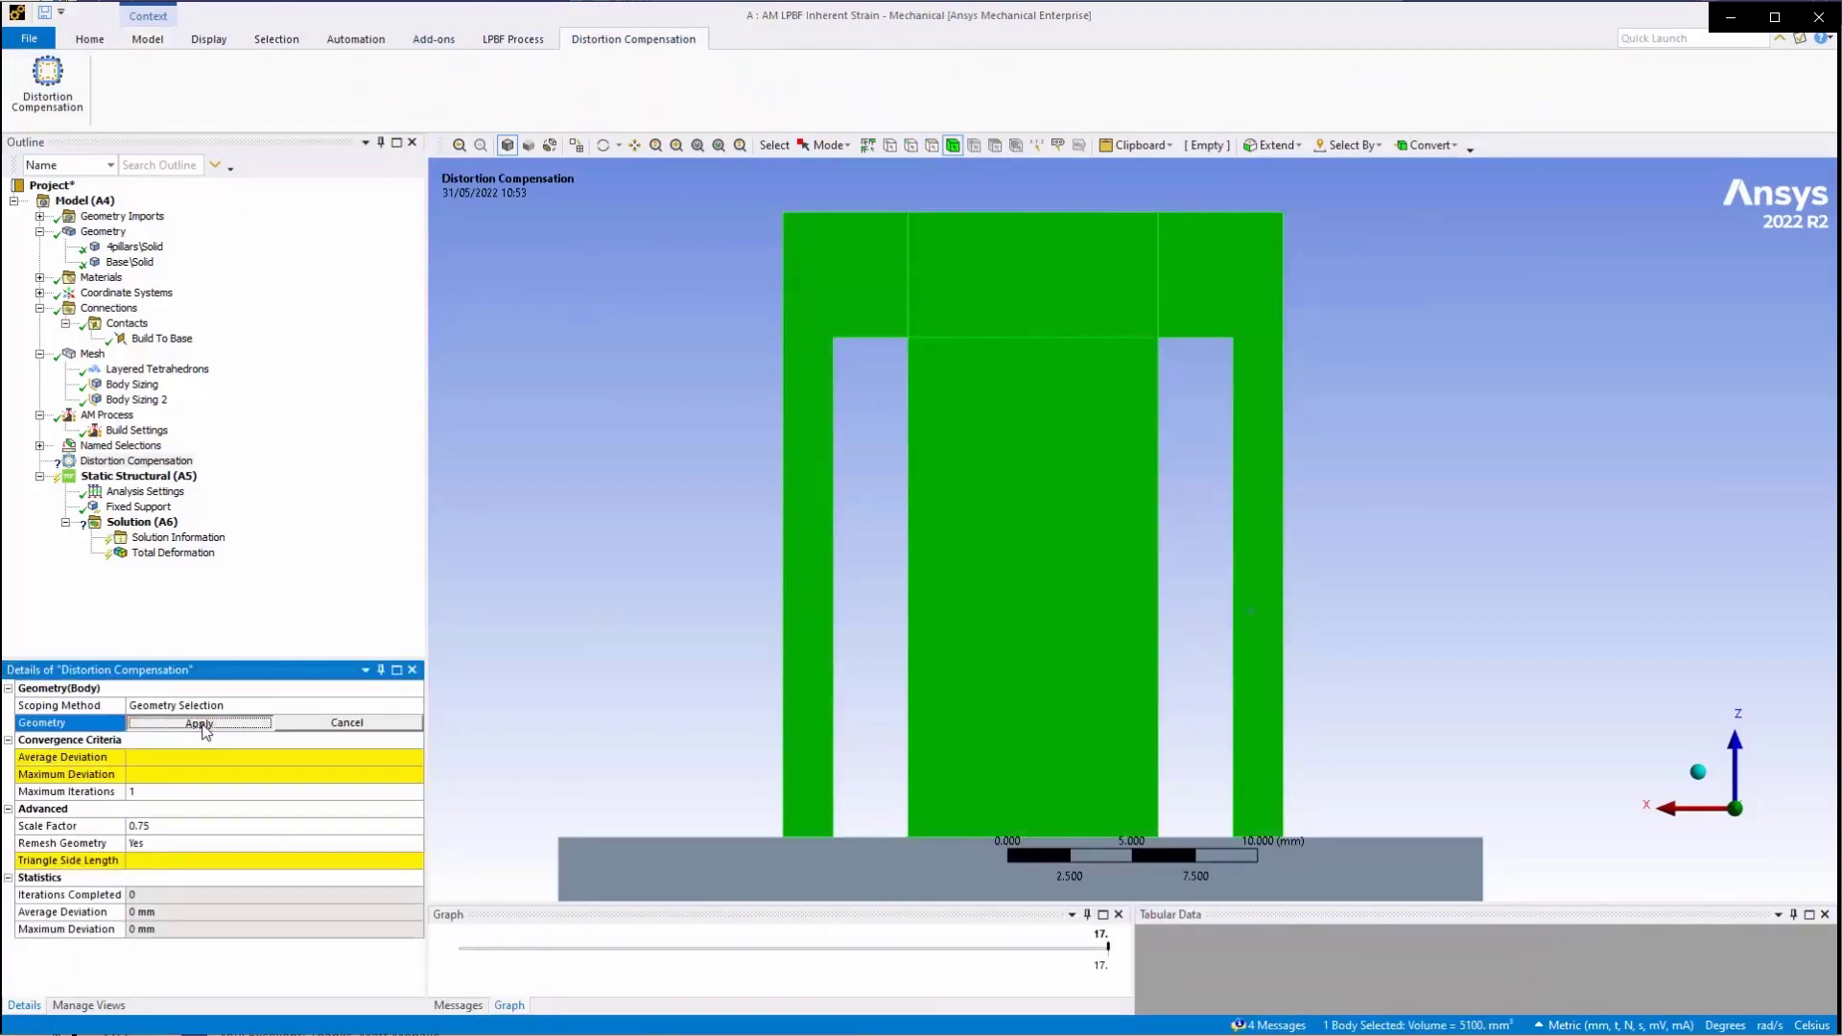
{"action": "left_click", "coordinate": [154, 723]}
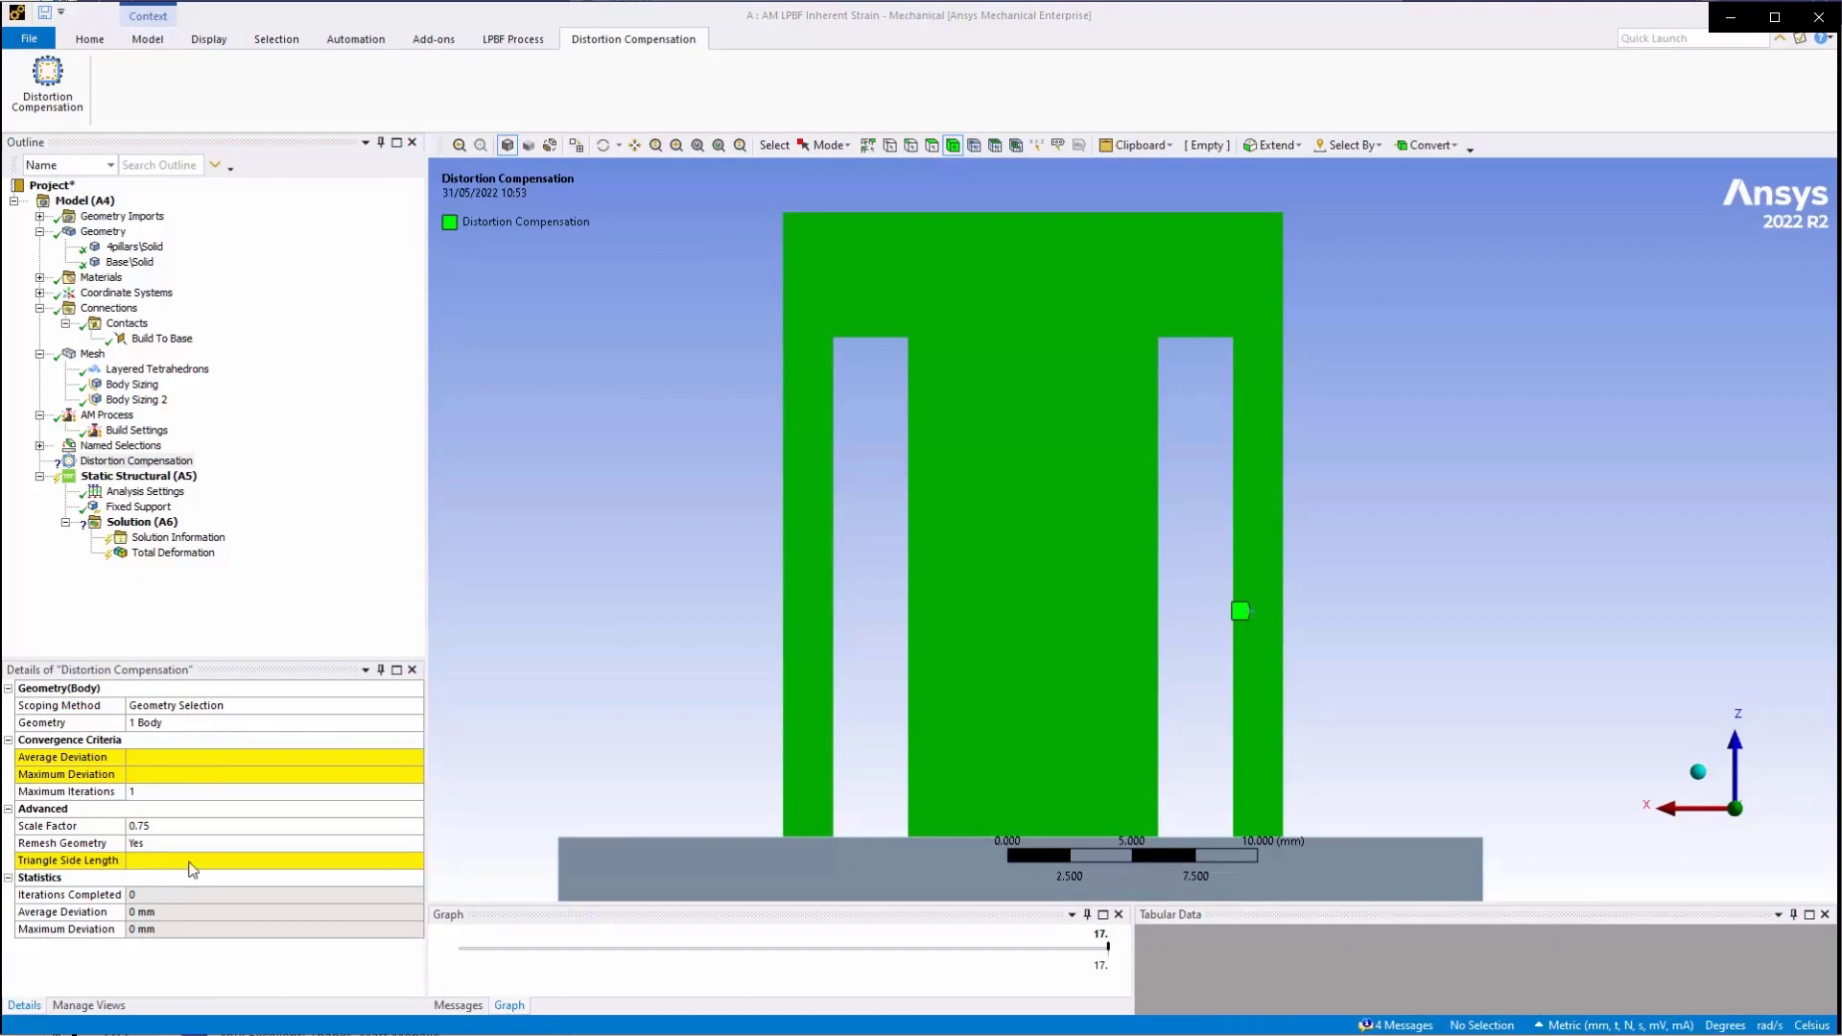
Set the average and maximum deviation criteria to 0.2 mm with 10 maximum iterations, and solve the Static Structural analysis
{"action": "left_click", "coordinate": [206, 758]}
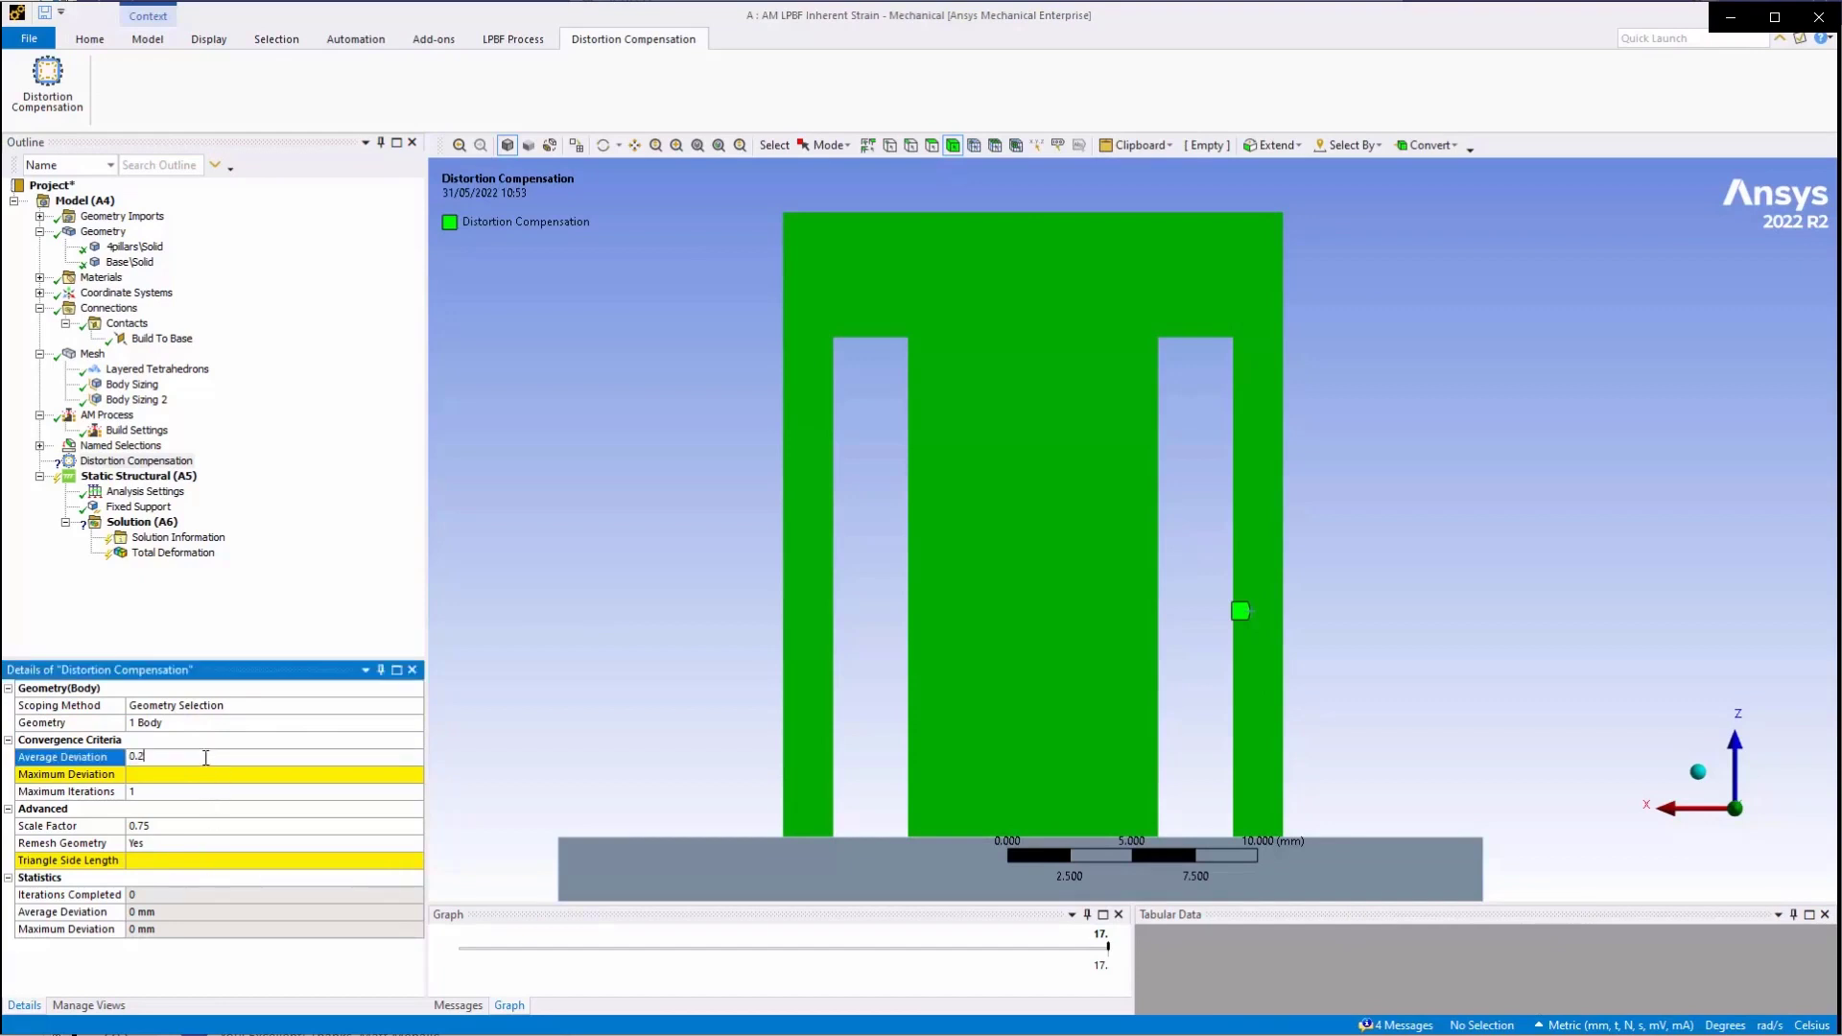
{"action": "left_click", "coordinate": [198, 776]}
{"action": "type", "text": "0.2"}
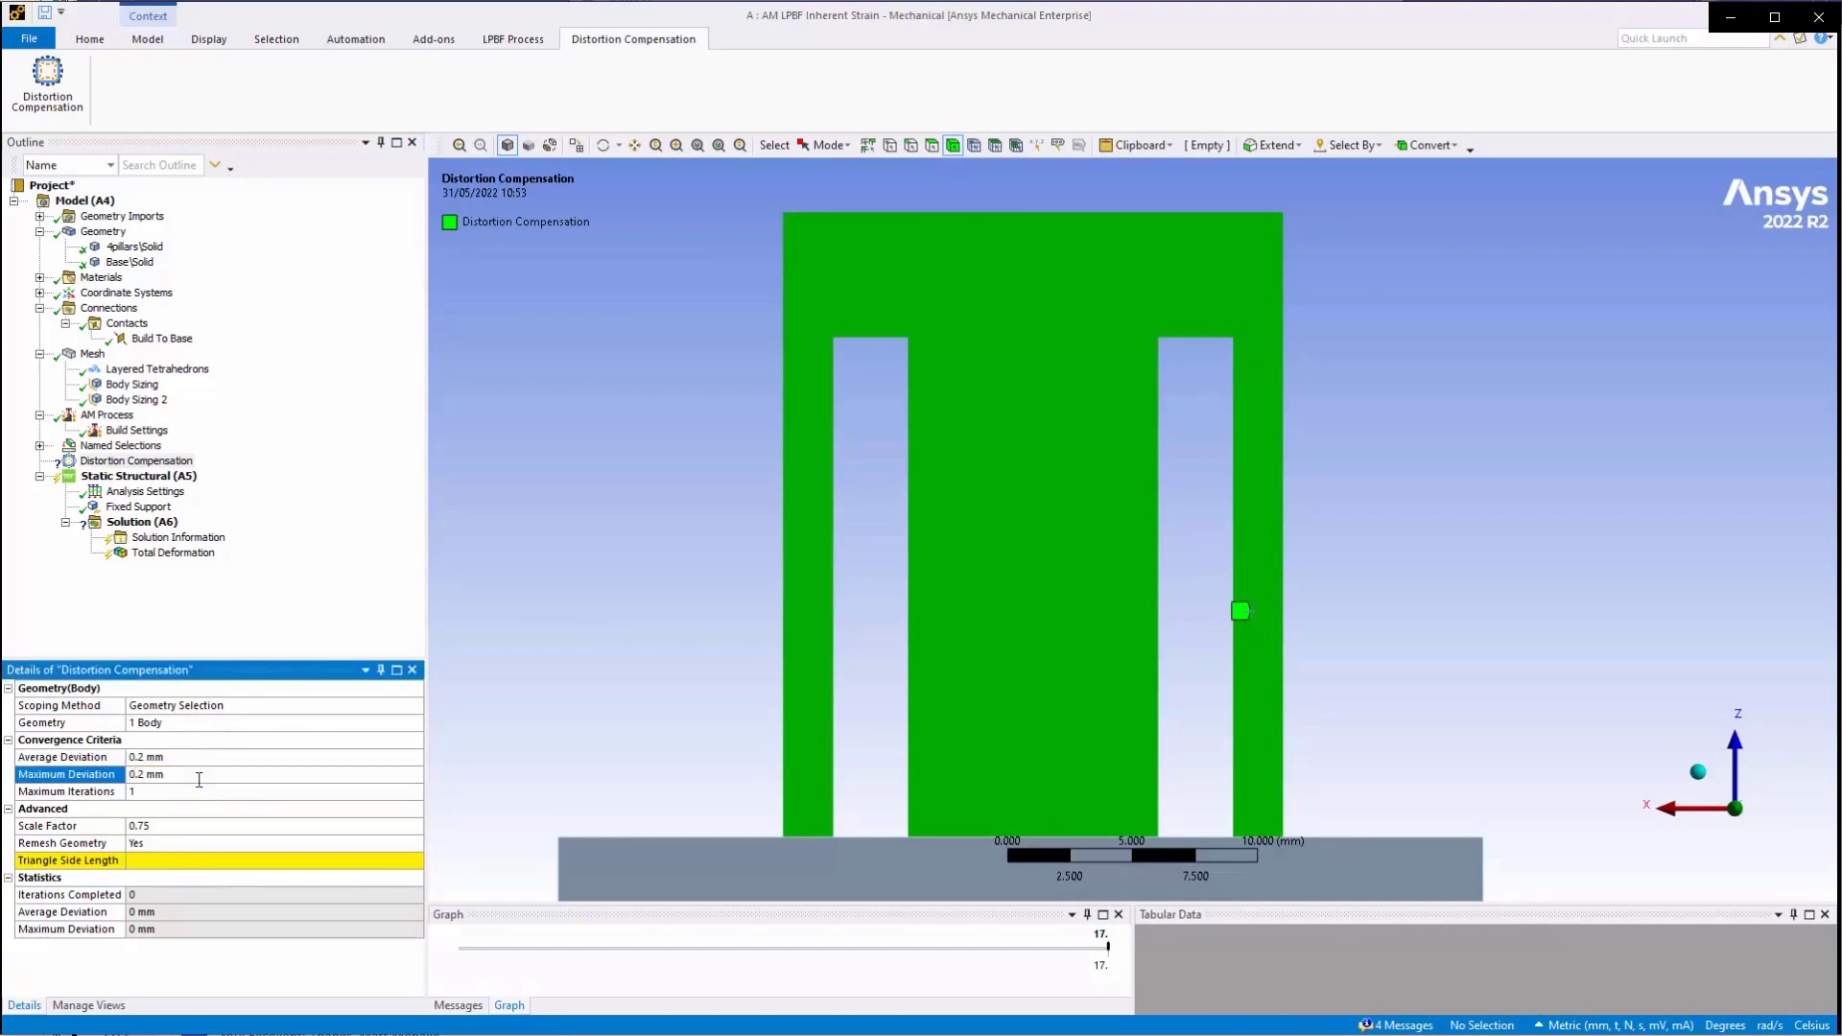
{"action": "left_click", "coordinate": [209, 792]}
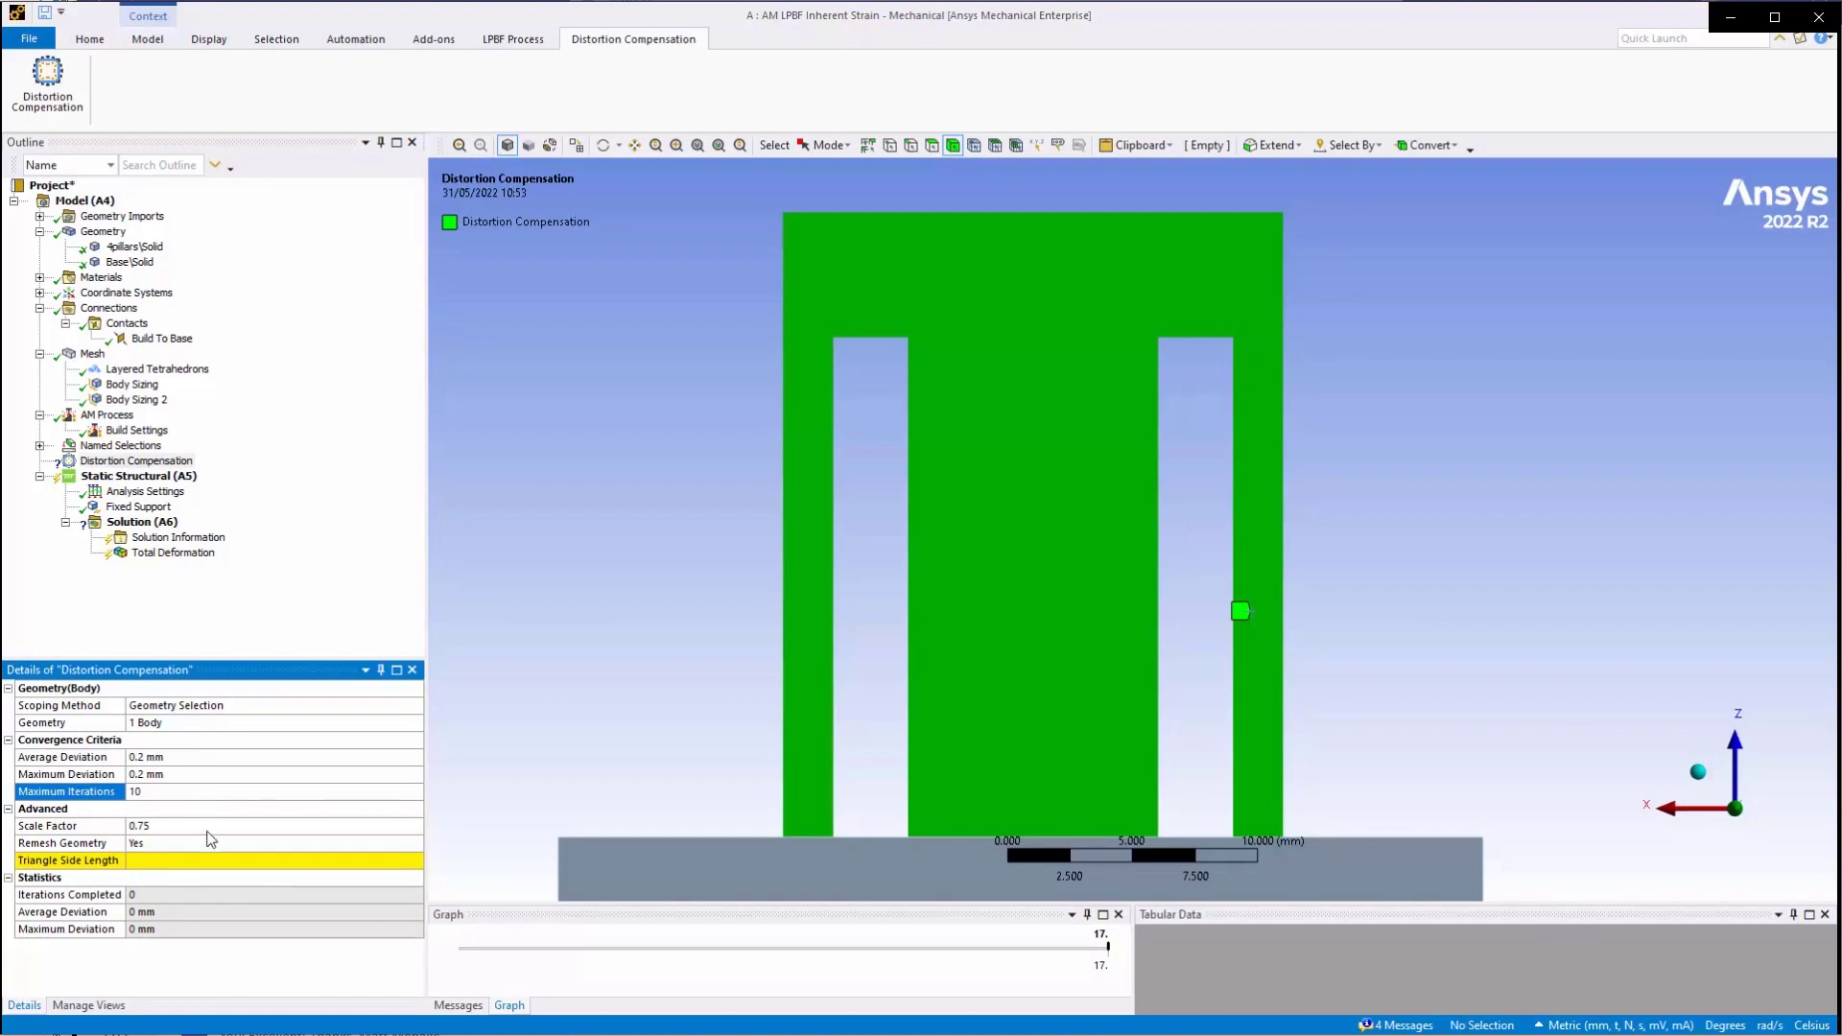
{"action": "right_click", "coordinate": [107, 477]}
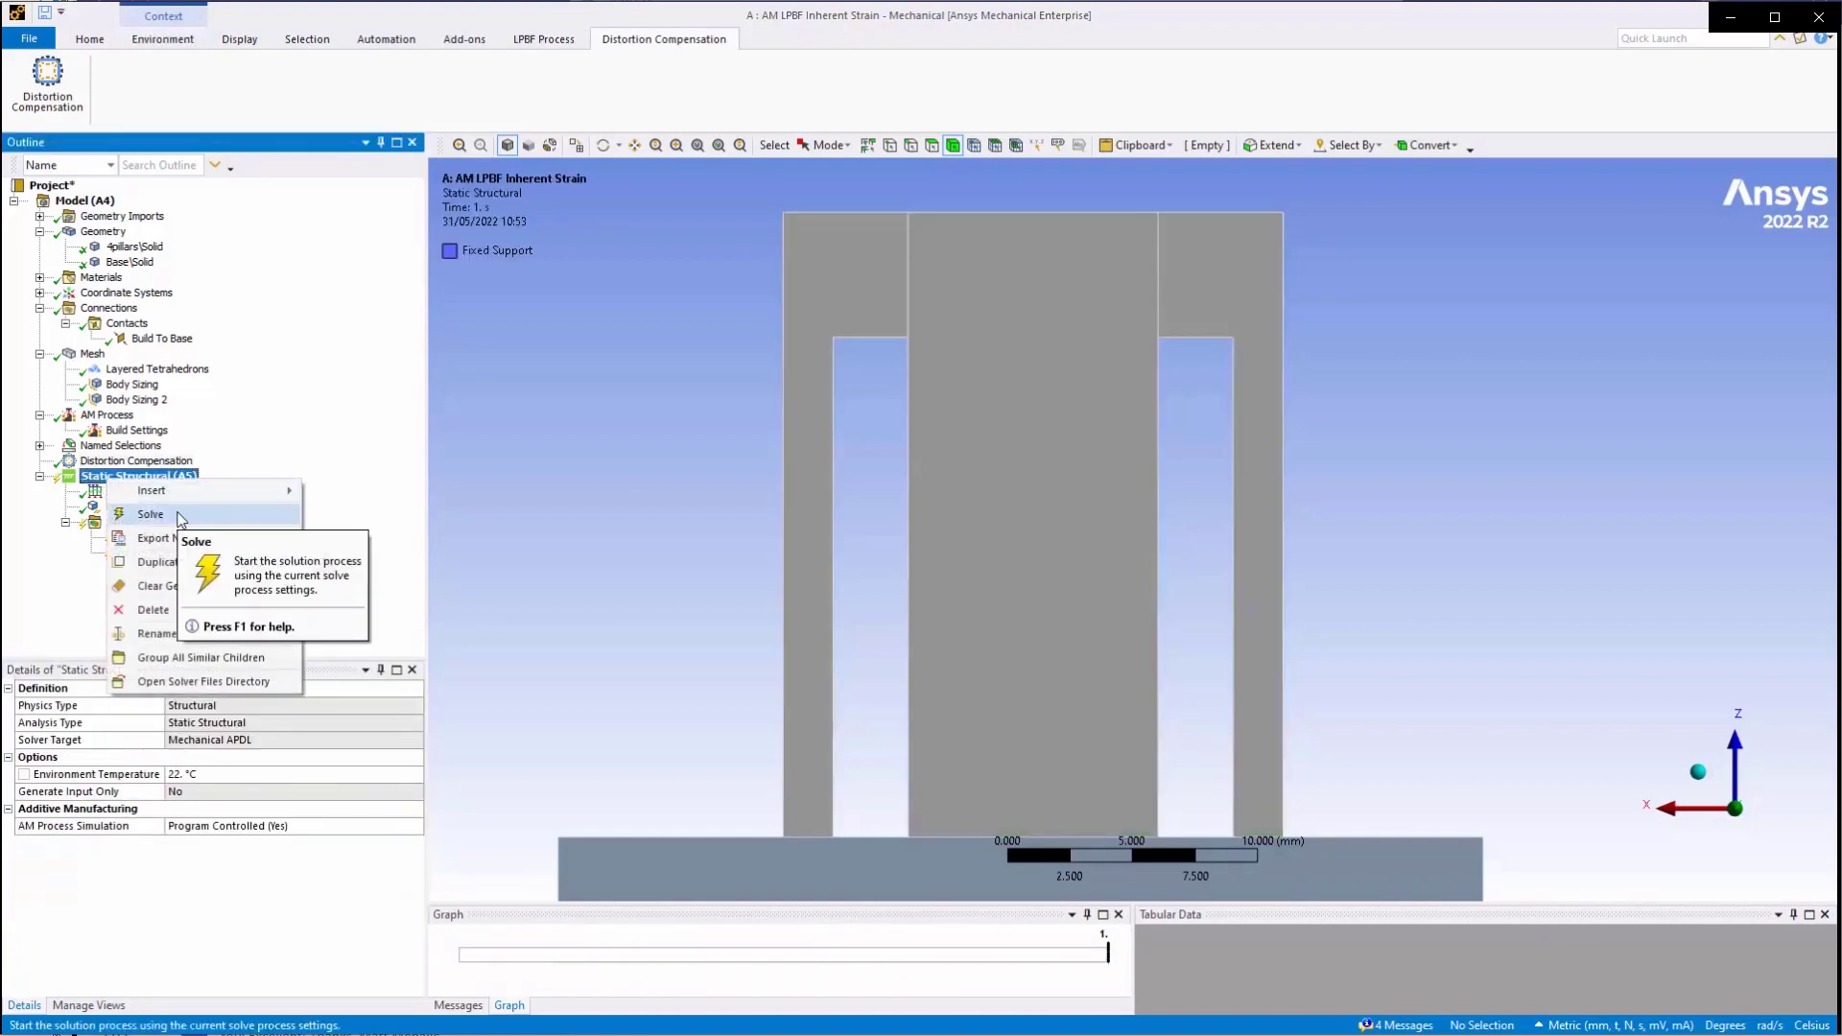
{"action": "left_click", "coordinate": [150, 514]}
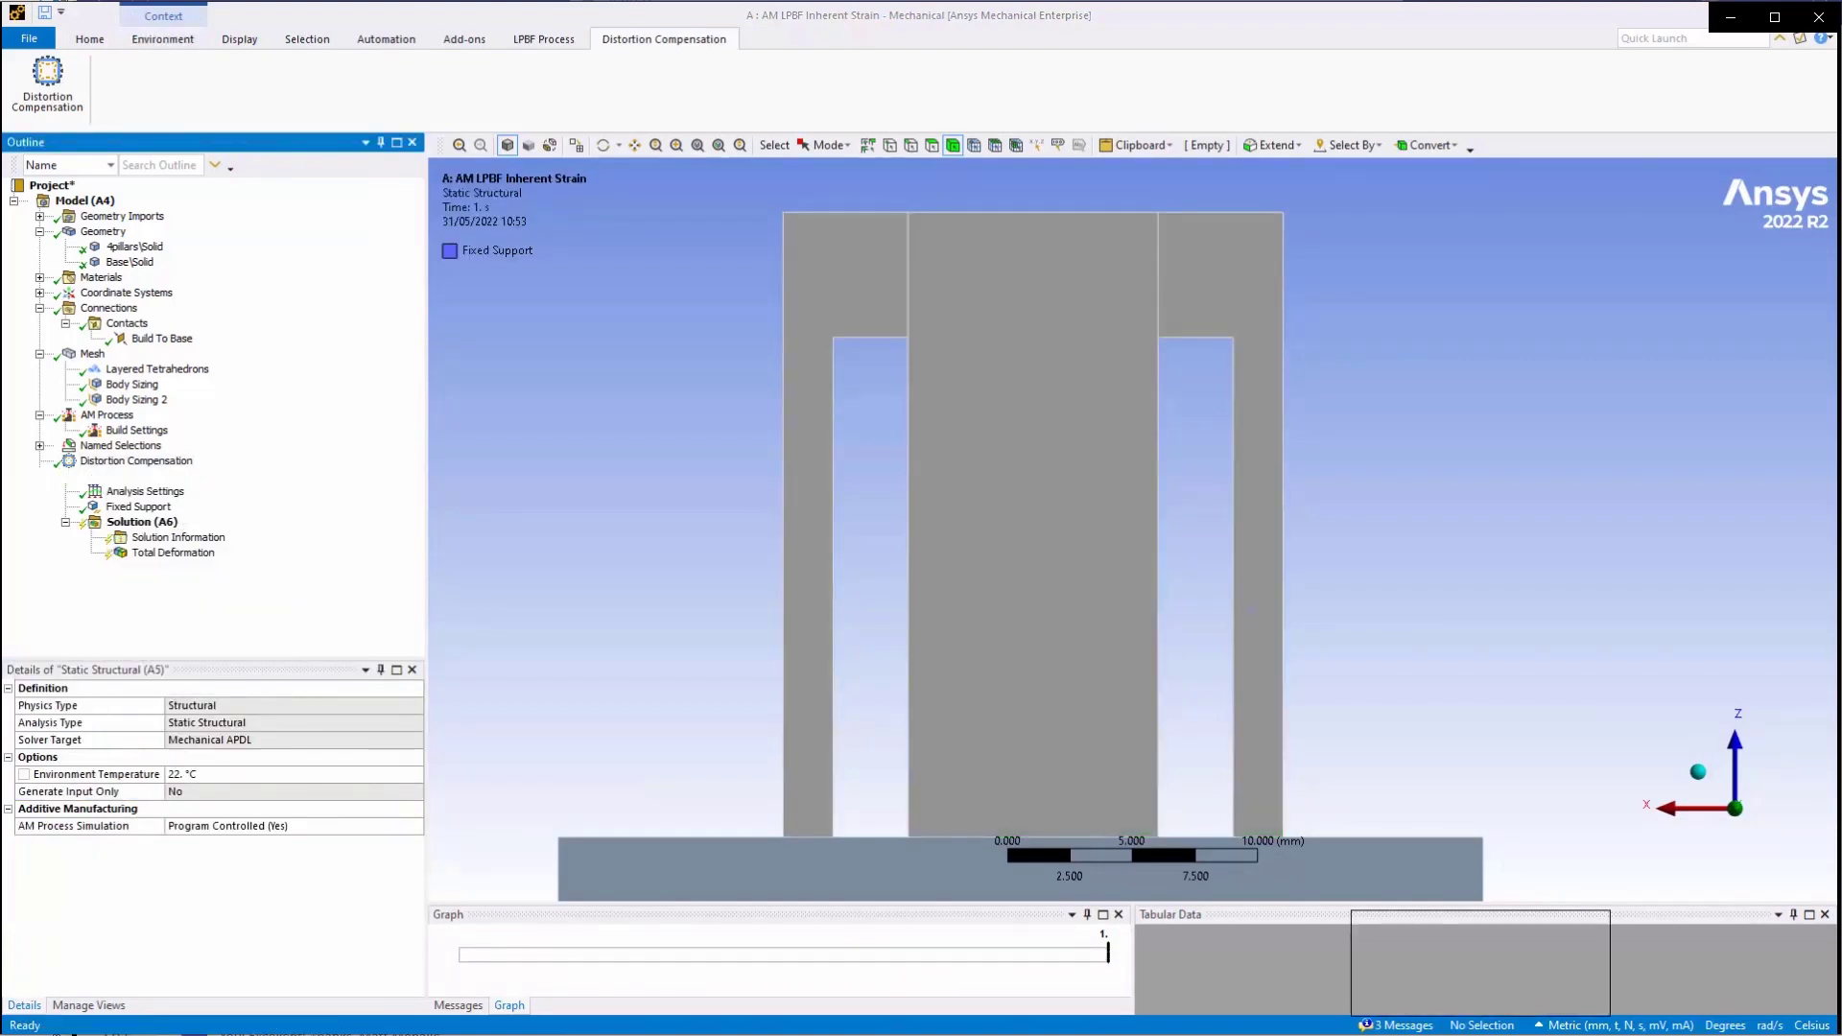
Check the Distortion Compensation statistics for iterations completed and average deviation against the convergence criteria
{"action": "left_click", "coordinate": [171, 510]}
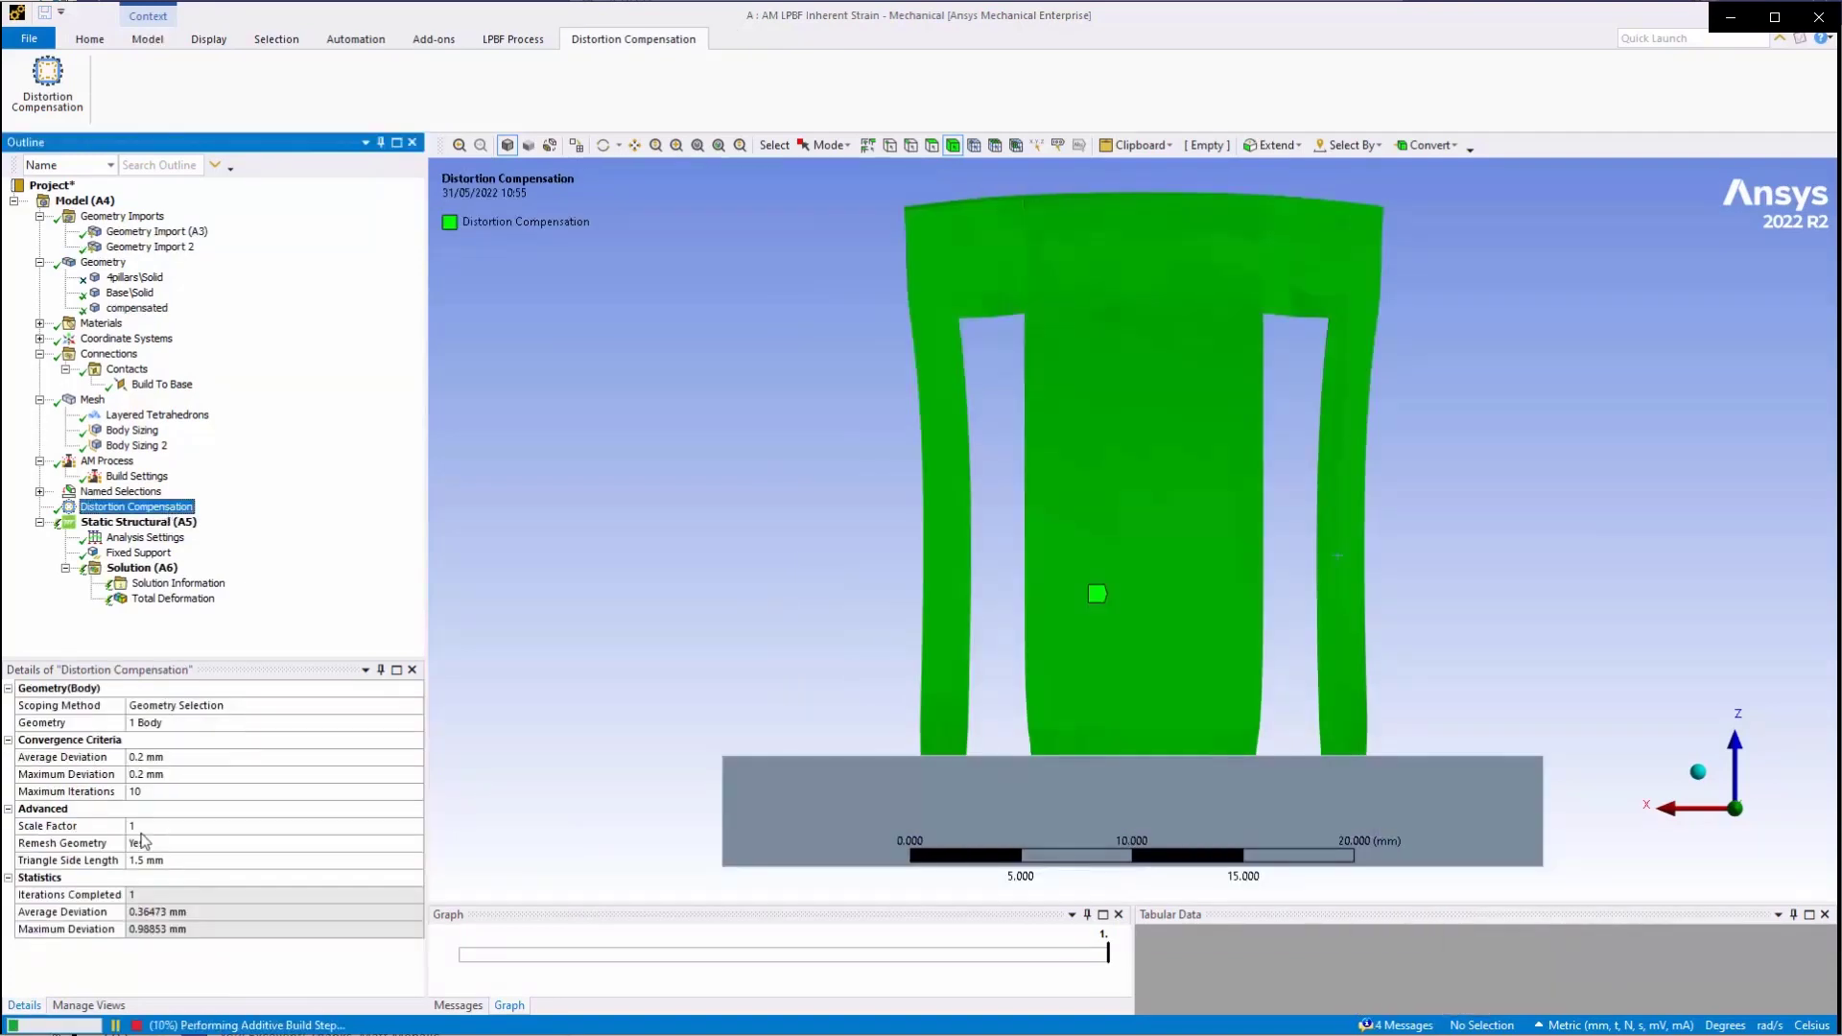
{"action": "left_click", "coordinate": [167, 897]}
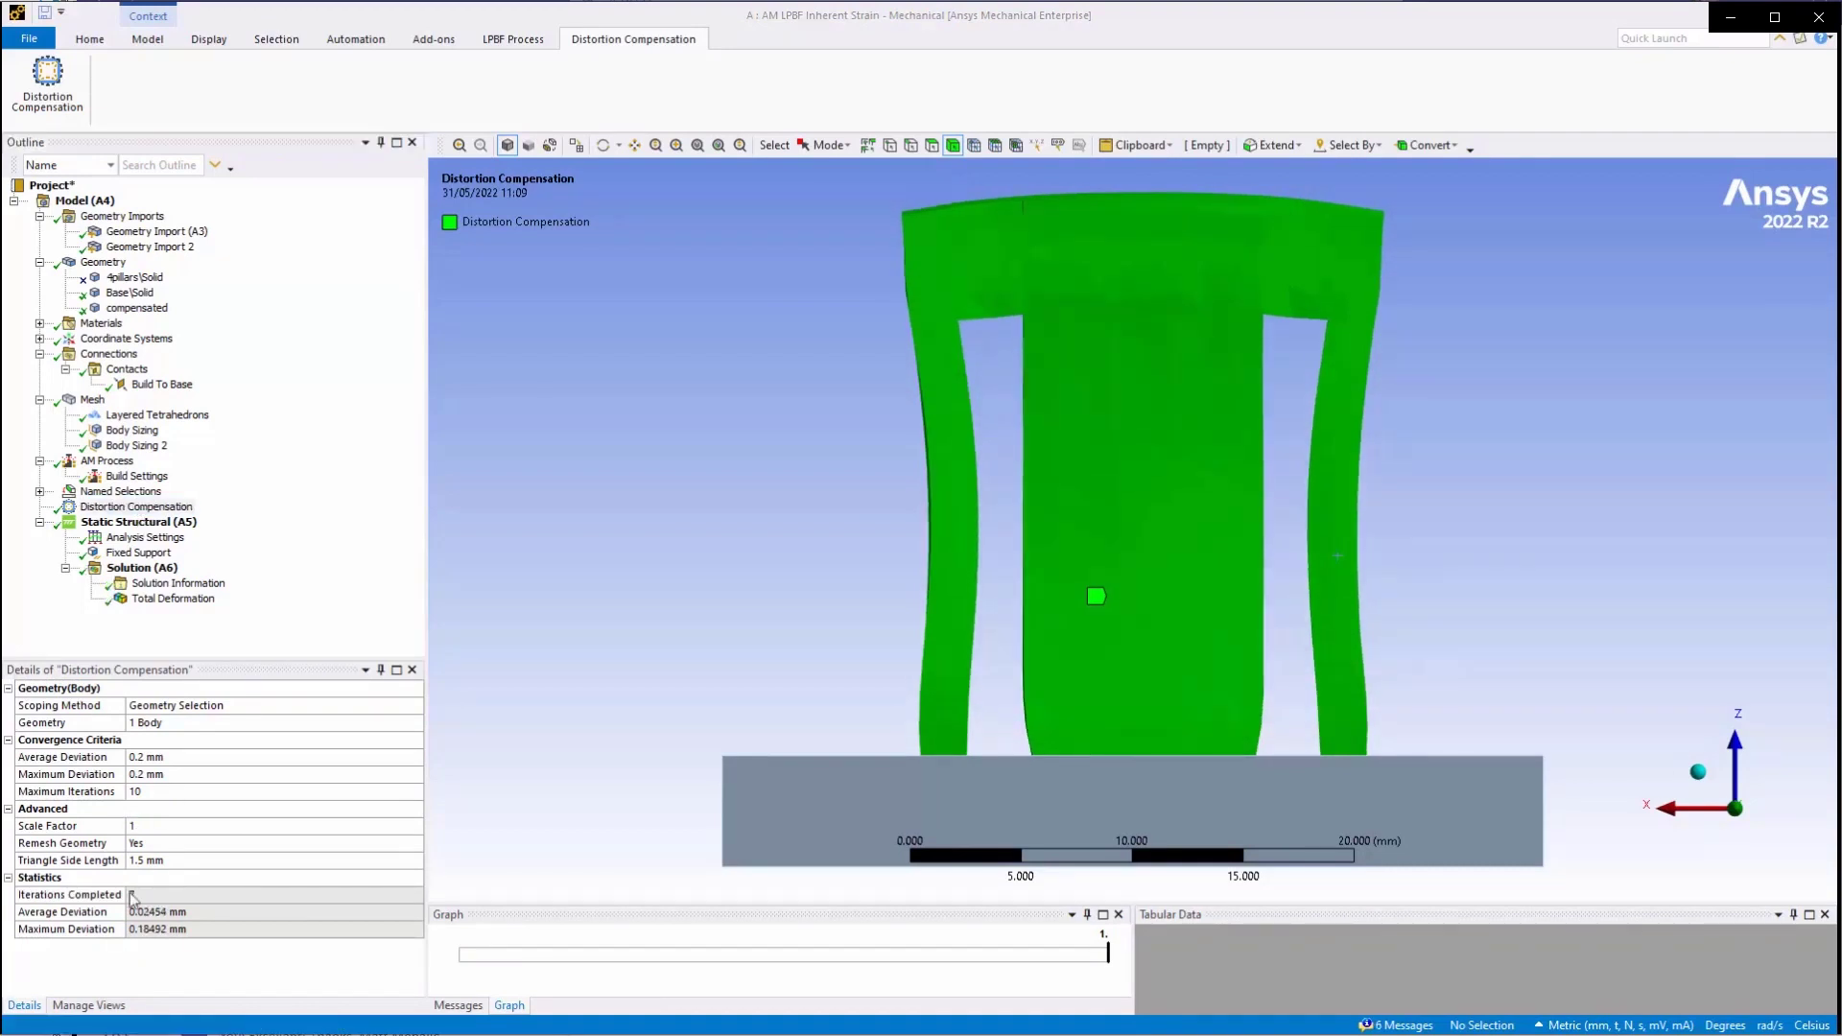
{"action": "left_click", "coordinate": [142, 898]}
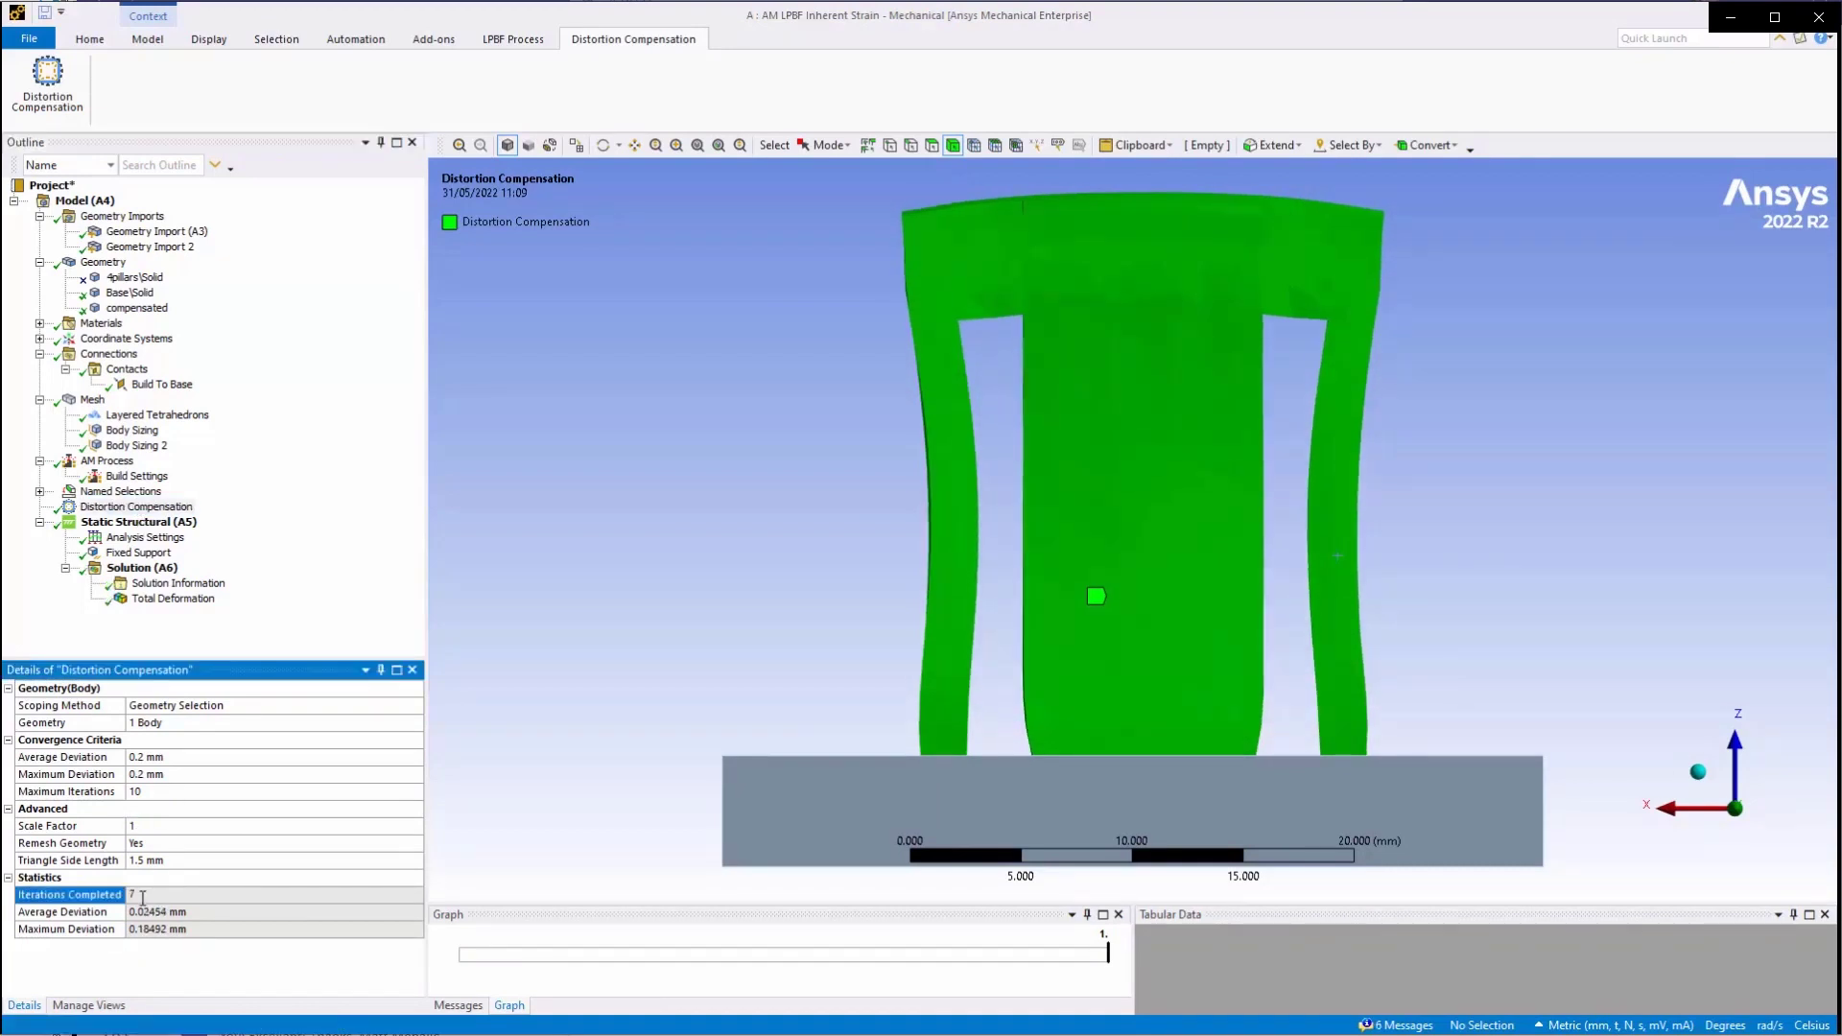
{"action": "left_click", "coordinate": [188, 913]}
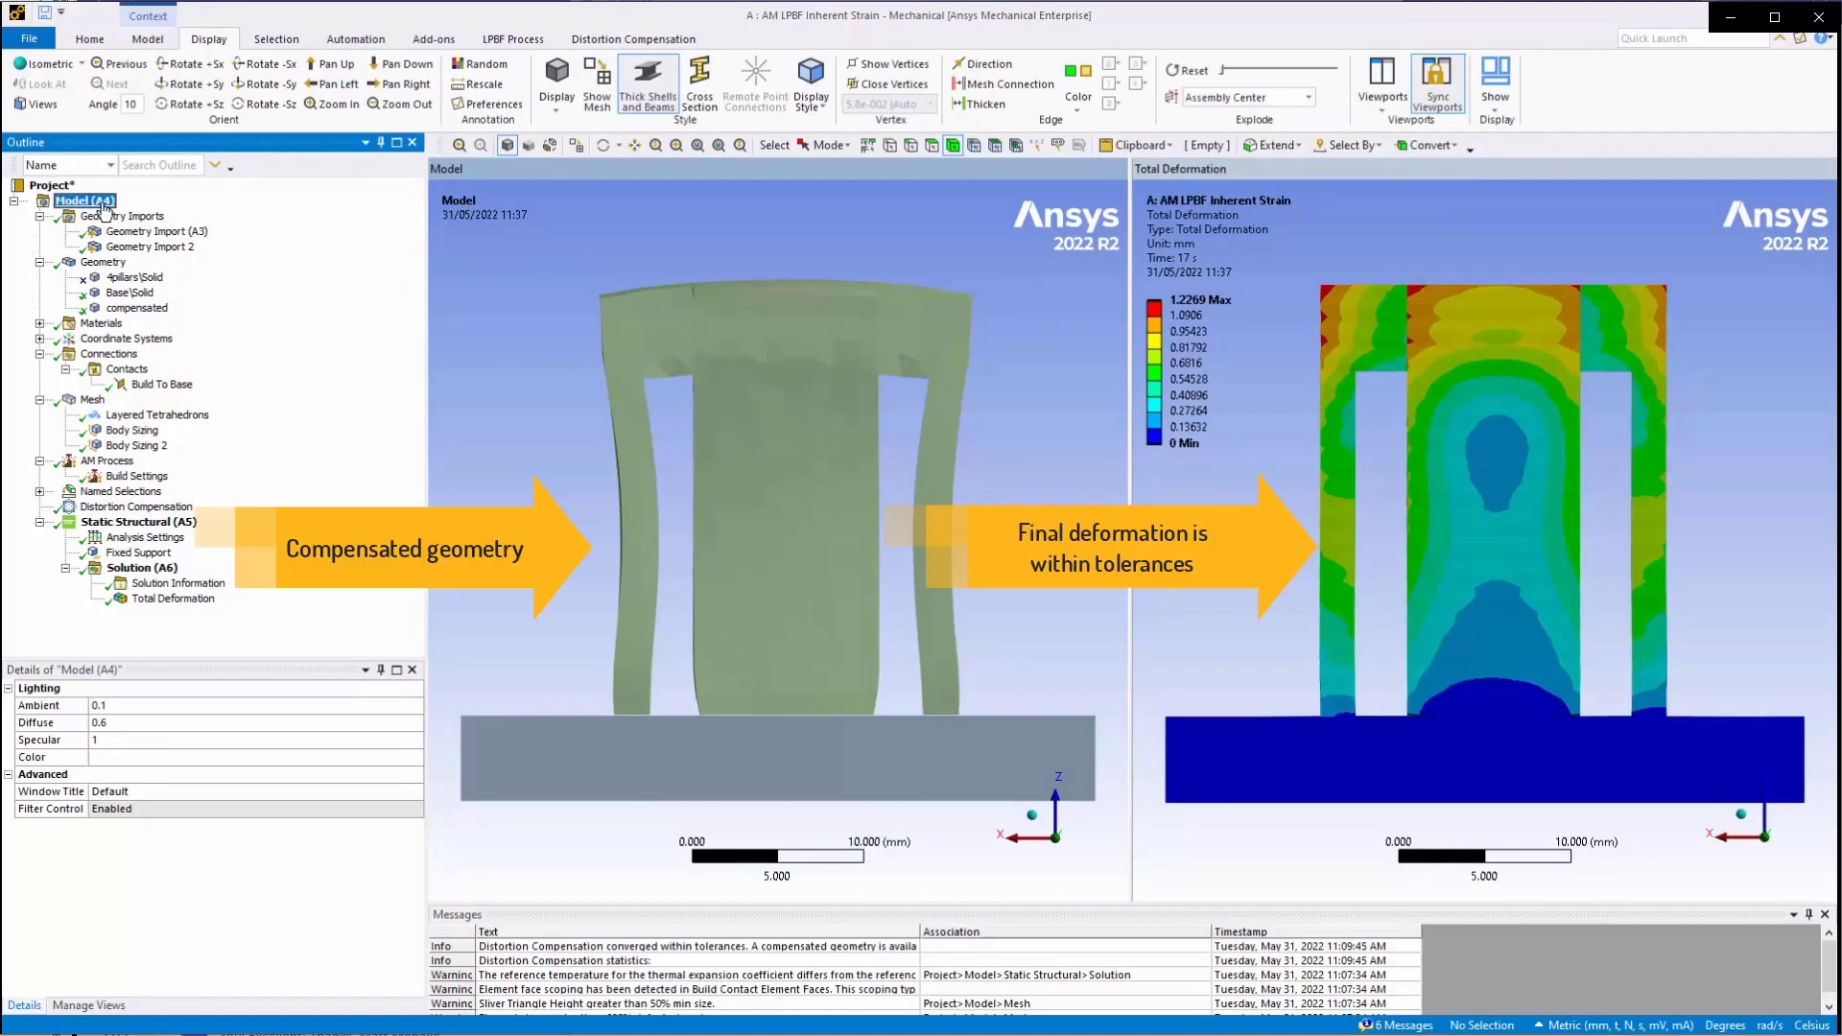